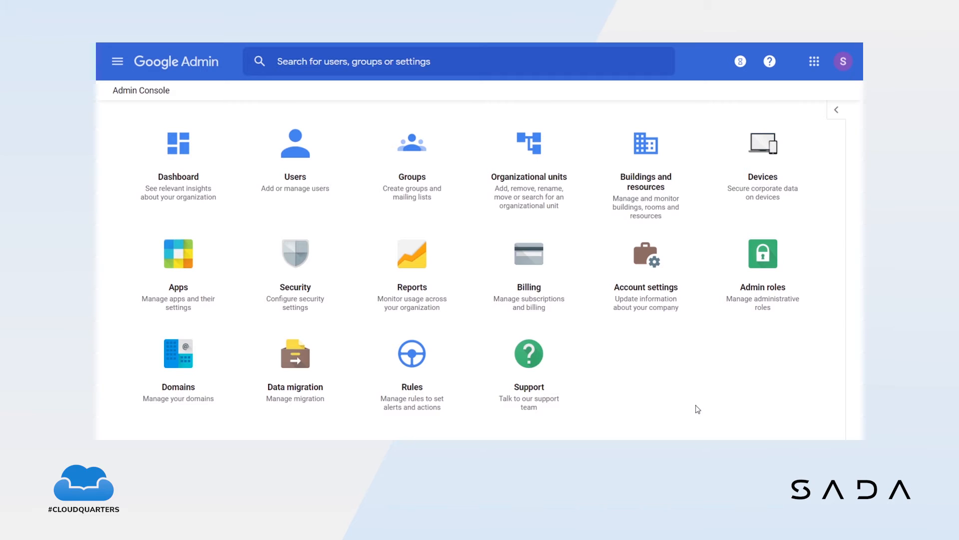
# - Start a new security rule from the "Prevent PII information sharing (US)" template
pyautogui.click(301, 259)
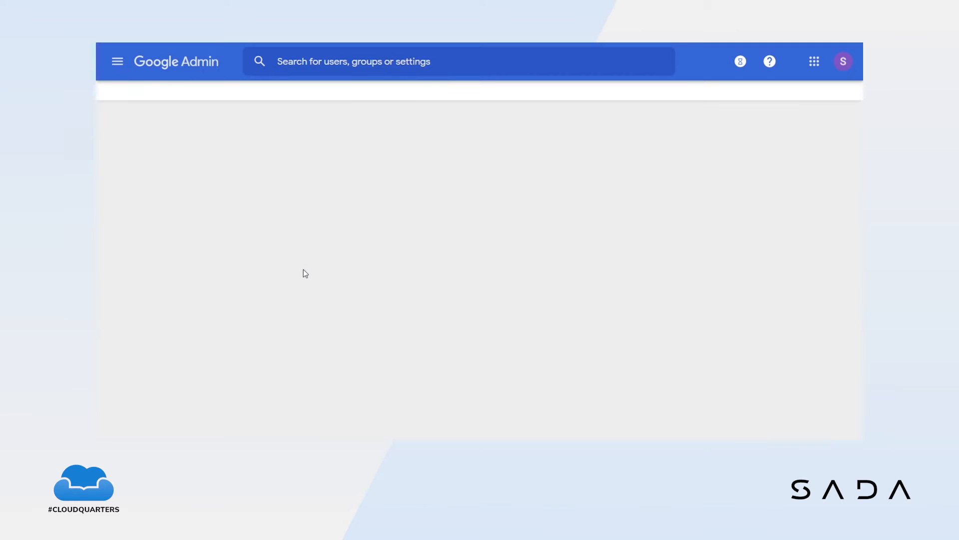
pyautogui.scroll(-6, 302, 285)
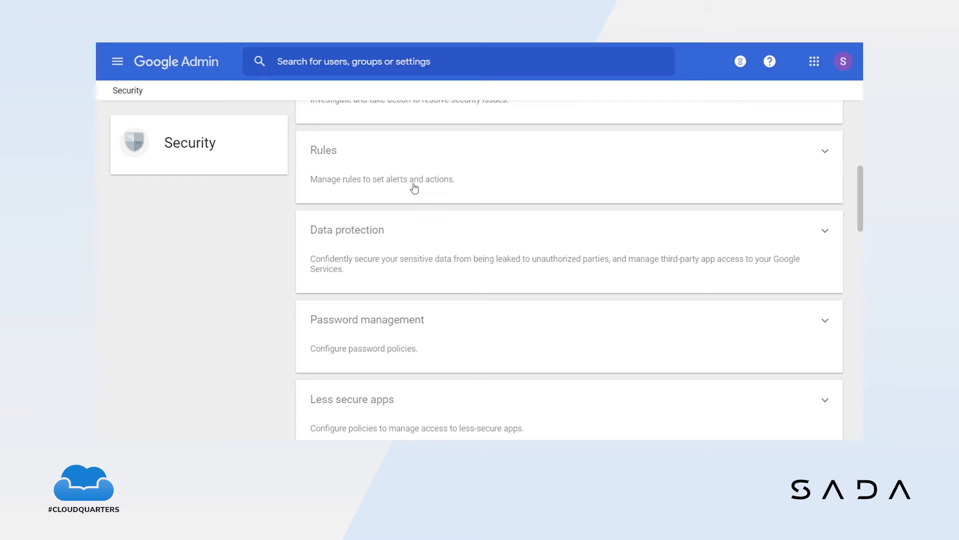
pyautogui.click(349, 151)
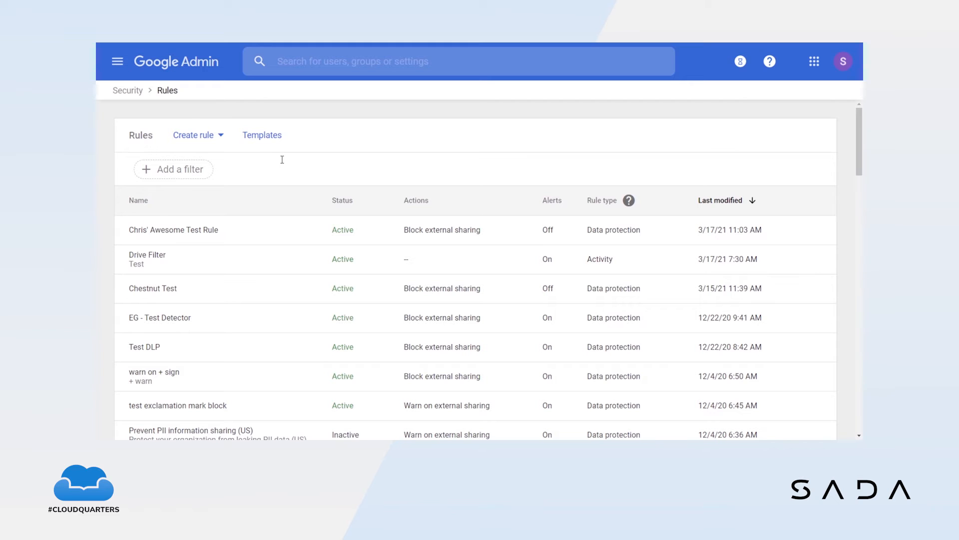
pyautogui.click(272, 140)
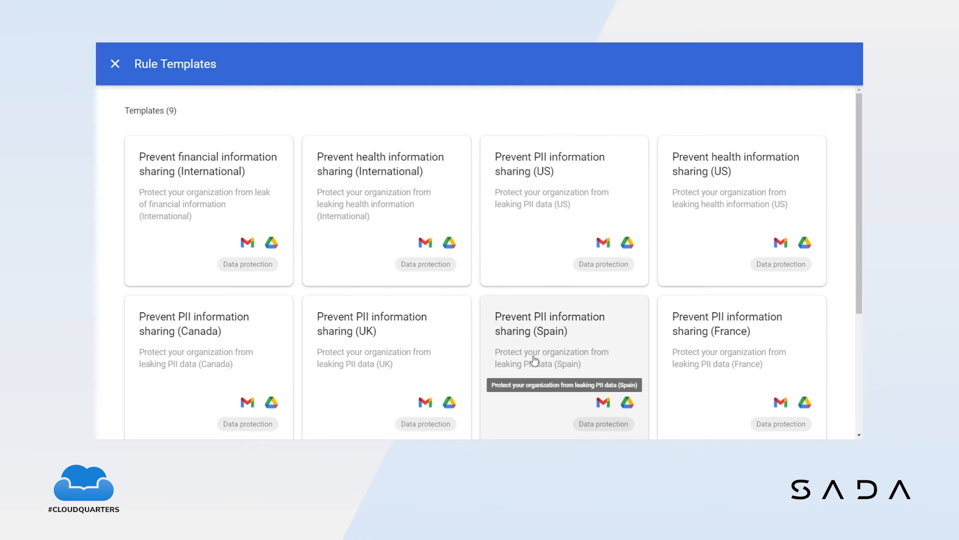
pyautogui.scroll(-1, 532, 359)
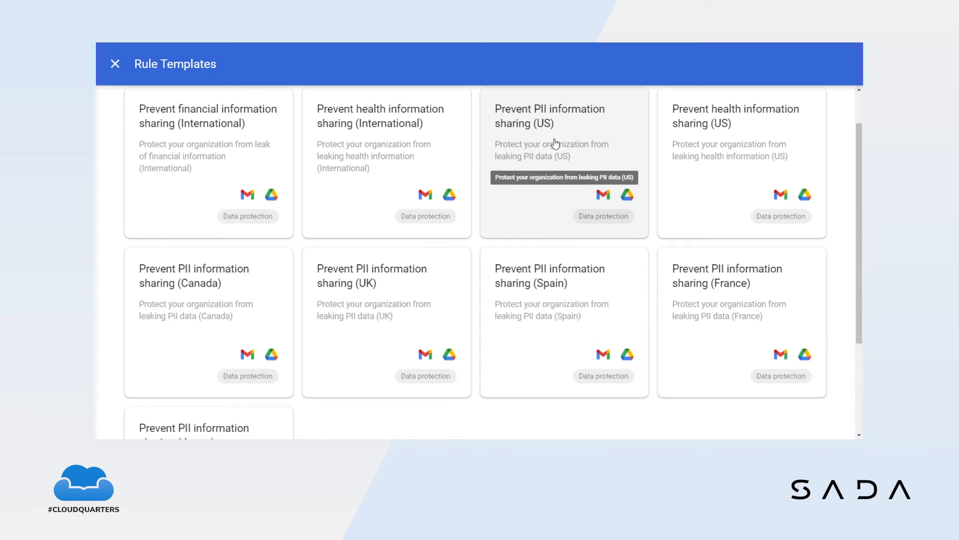
pyautogui.click(576, 135)
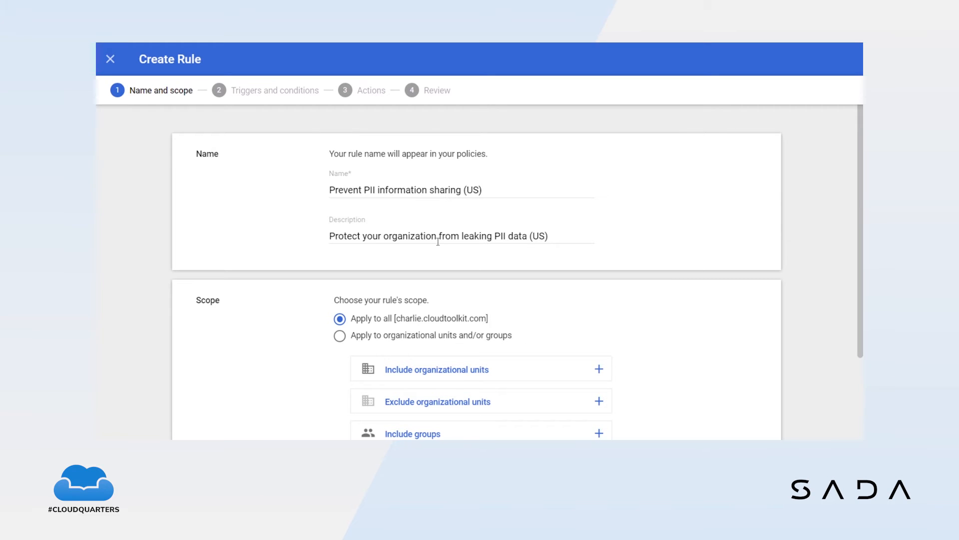
# - Restrict the rule's scope by including the top-level organizational unit charlie.cloudtoolkit.com
pyautogui.scroll(-2, 386, 233)
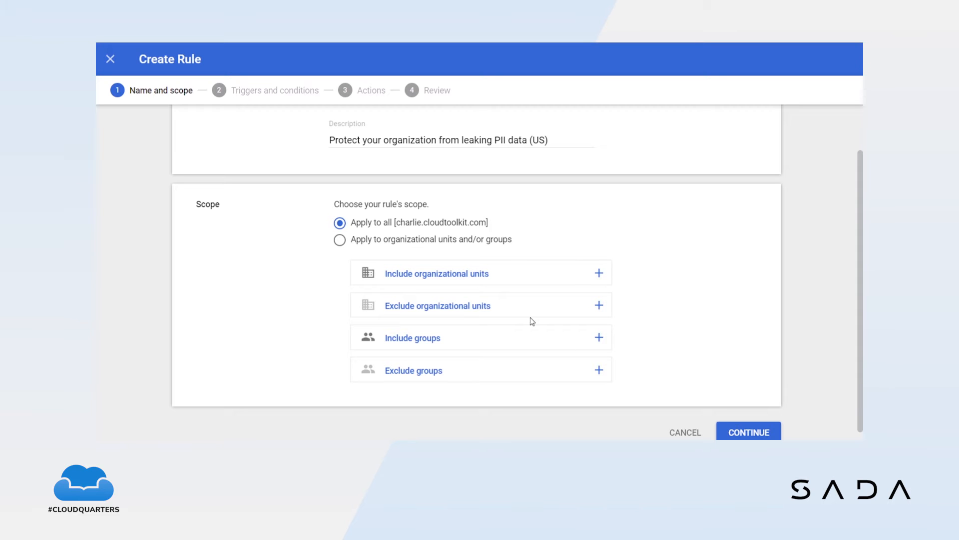
pyautogui.click(465, 273)
pyautogui.click(387, 211)
pyautogui.click(591, 355)
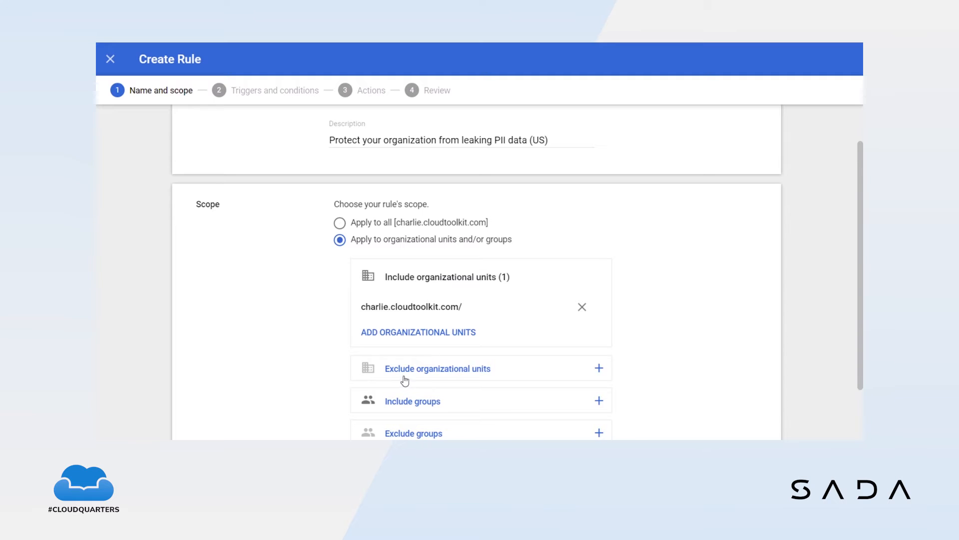
# - Exclude the GPS Engineers group from the rule's scope and continue to the triggers and conditions
pyautogui.scroll(-2, 430, 374)
pyautogui.click(438, 364)
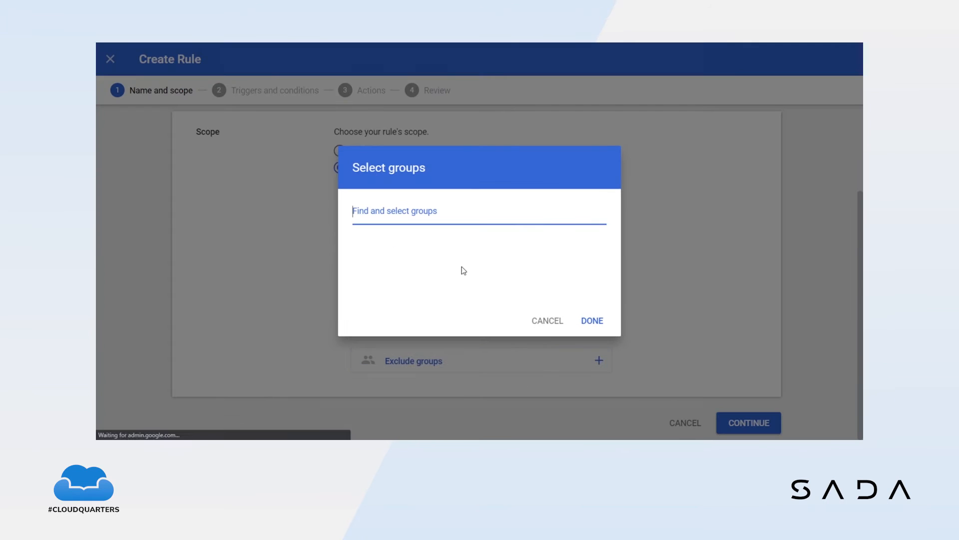
pyautogui.write('eNGINE')
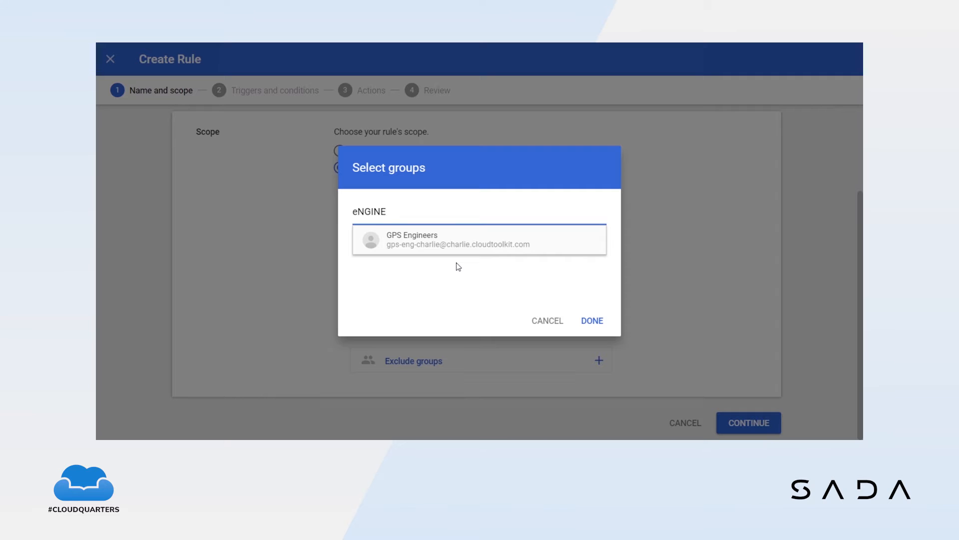
pyautogui.click(506, 245)
pyautogui.click(602, 324)
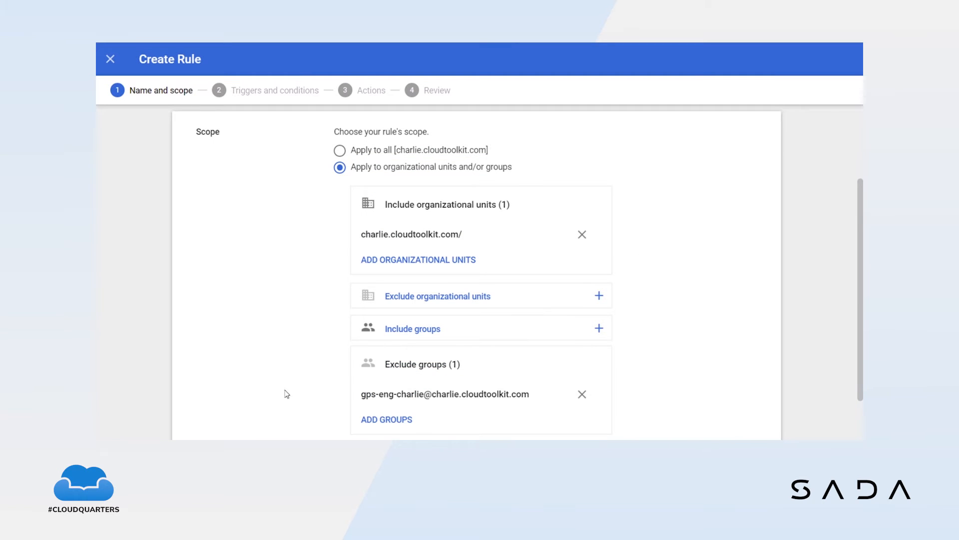
pyautogui.scroll(-1, 557, 349)
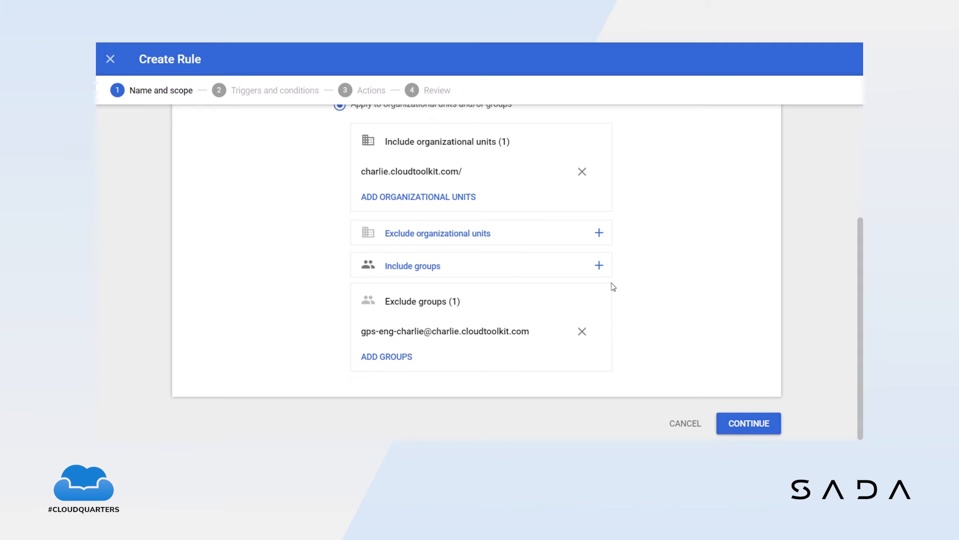
pyautogui.click(752, 424)
# - Review the Google Drive trigger, the AND/OR operator choices and the template's list of conditions
pyautogui.scroll(5, 521, 304)
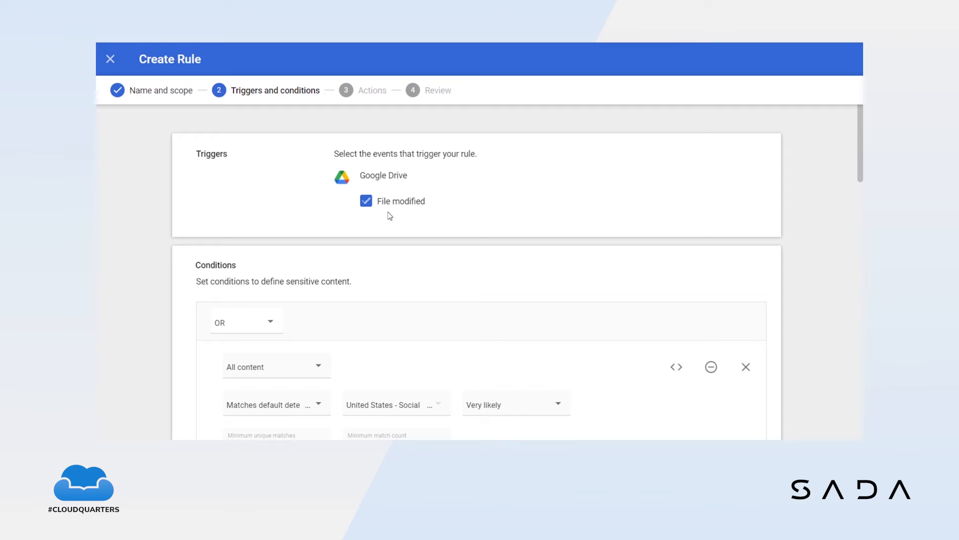
pyautogui.scroll(-3, 389, 214)
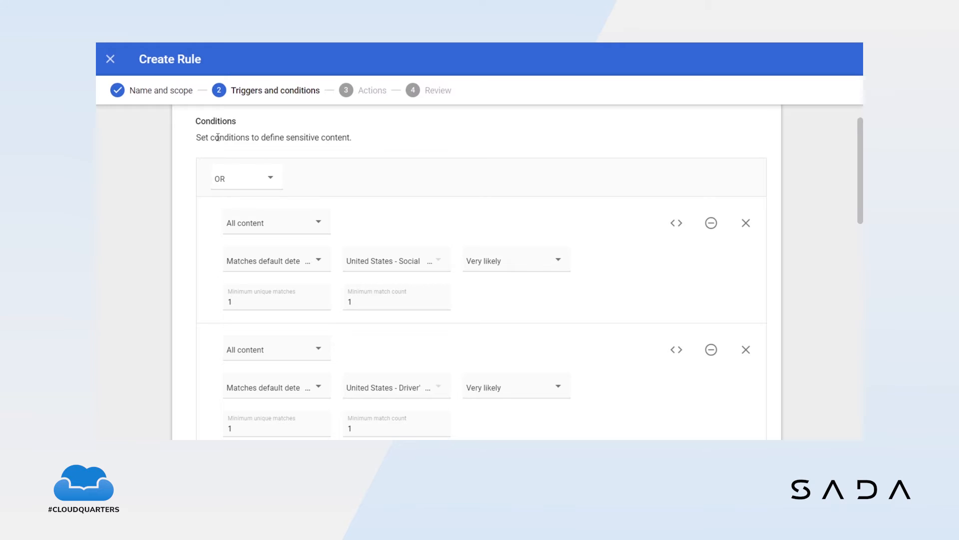
pyautogui.scroll(-1, 221, 137)
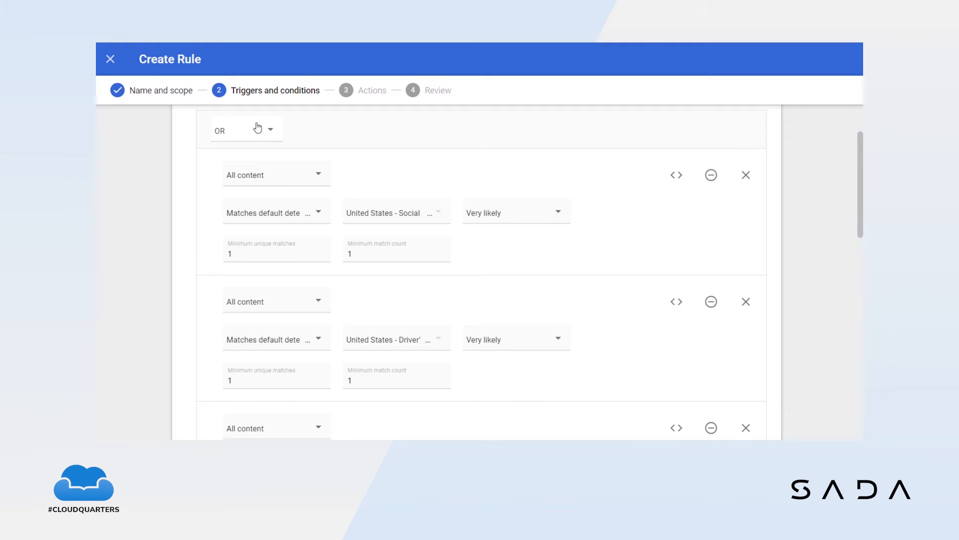
pyautogui.click(252, 133)
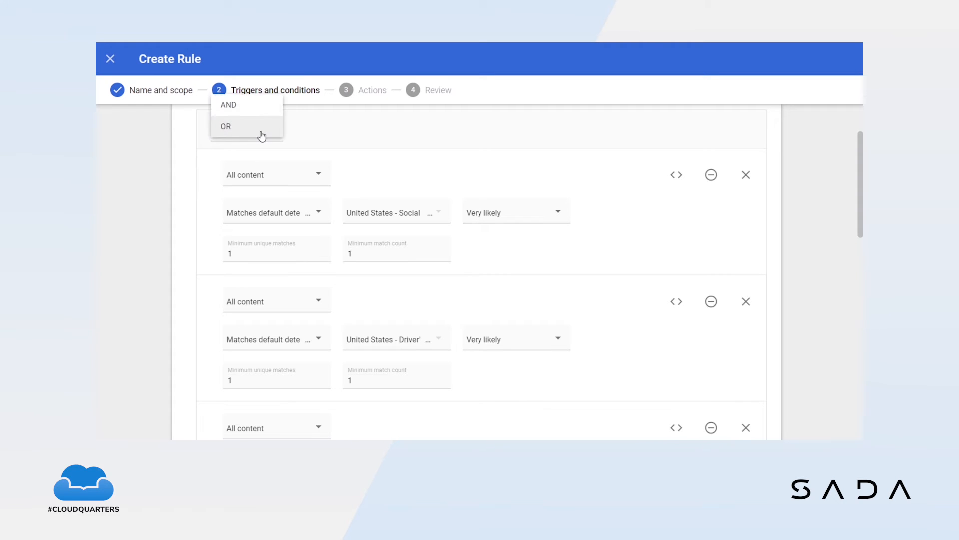
pyautogui.click(260, 138)
pyautogui.scroll(2, 257, 133)
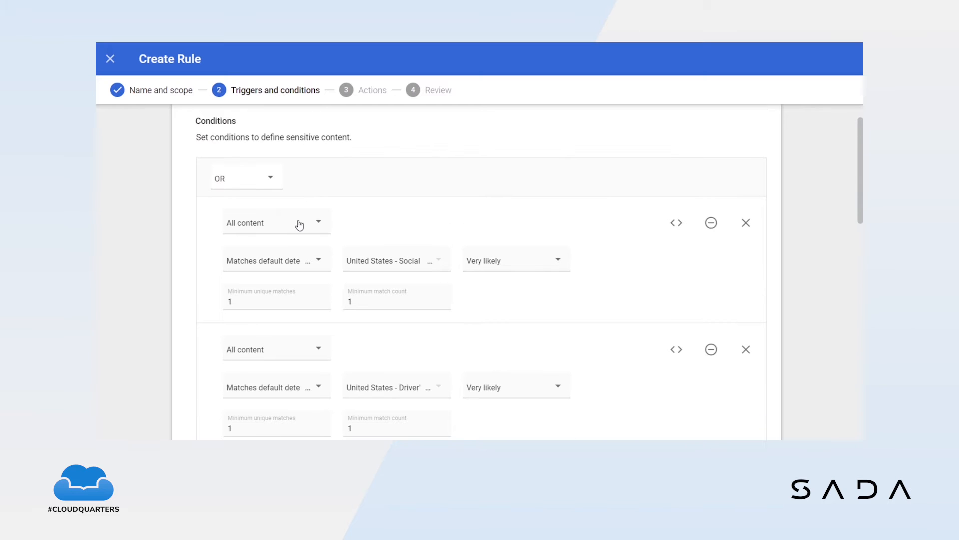
pyautogui.scroll(-10, 309, 222)
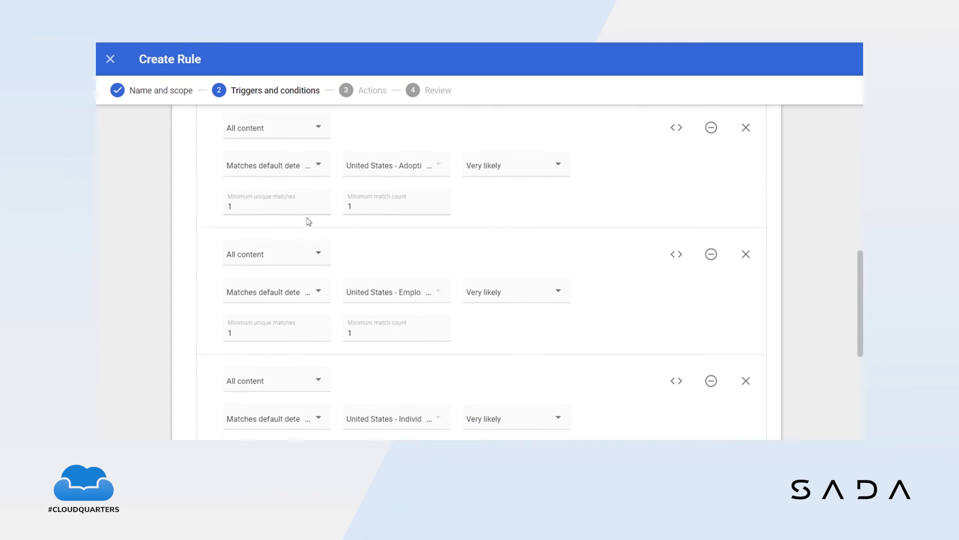
pyautogui.scroll(10, 309, 221)
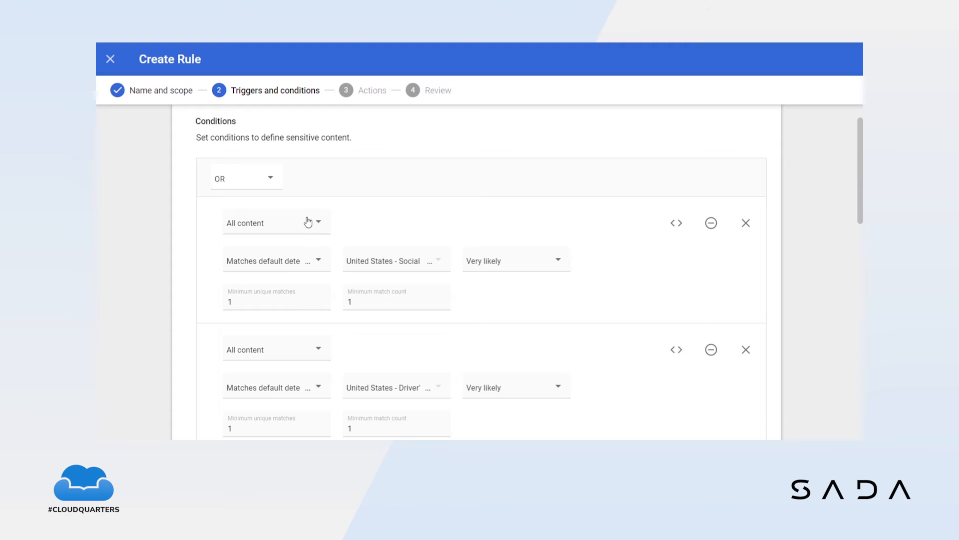
# - Examine the full name of the default detector used in each of the first five conditions
pyautogui.click(381, 269)
pyautogui.click(415, 263)
pyautogui.scroll(-3, 469, 216)
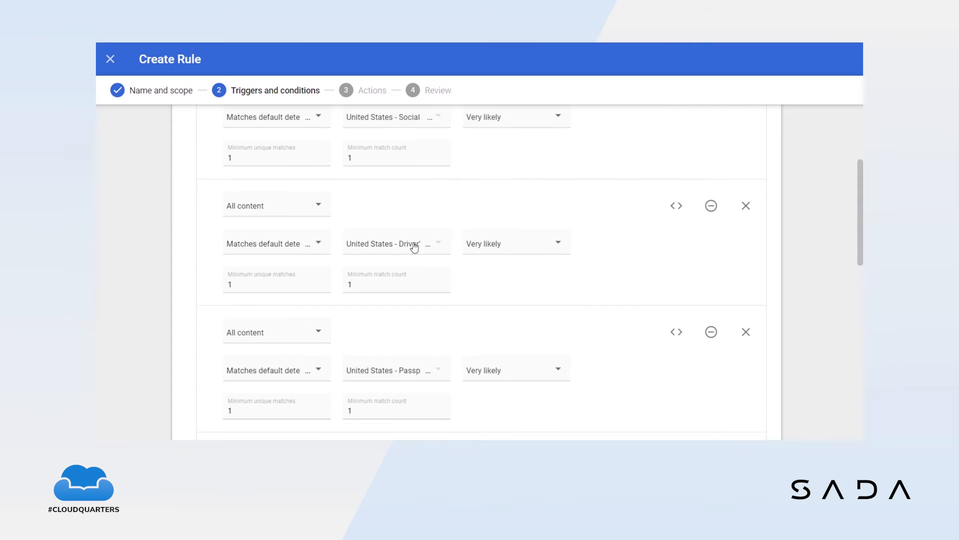
pyautogui.click(409, 248)
pyautogui.click(463, 209)
pyautogui.scroll(-4, 421, 216)
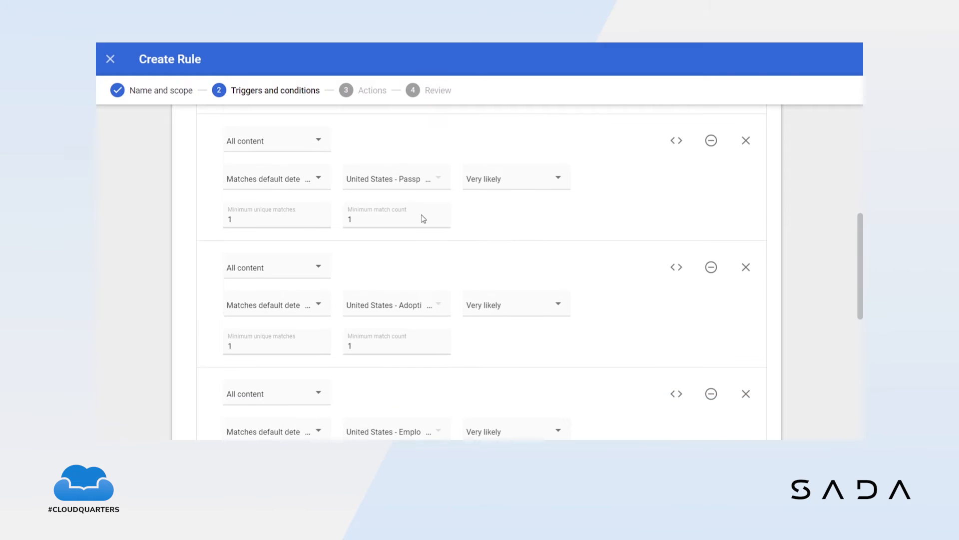
pyautogui.click(409, 176)
pyautogui.click(462, 148)
pyautogui.scroll(-2, 439, 208)
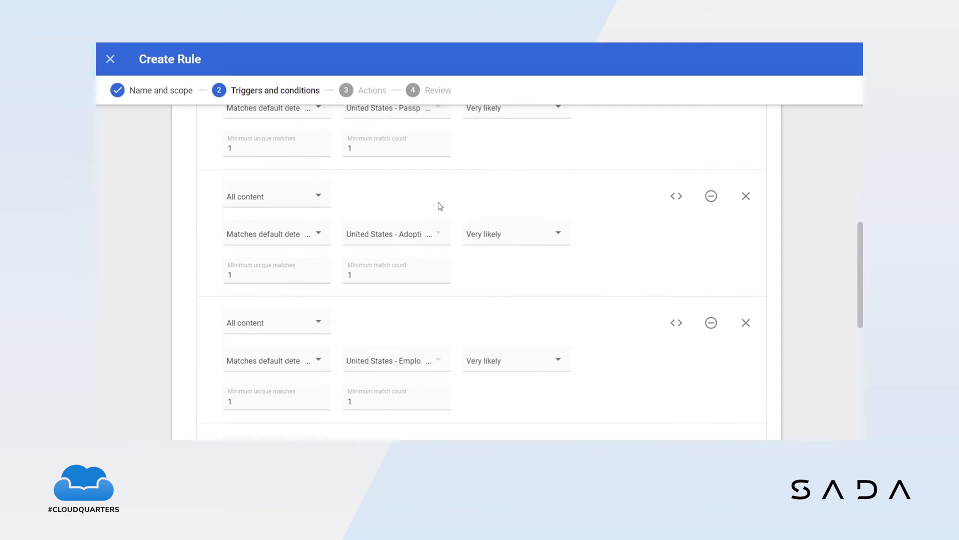
pyautogui.click(429, 222)
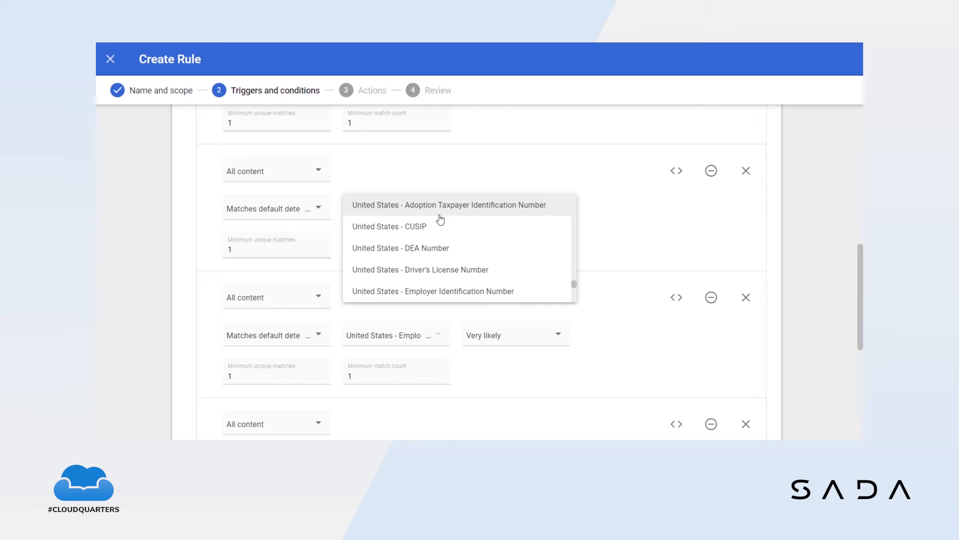
pyautogui.click(464, 176)
pyautogui.scroll(-2, 448, 196)
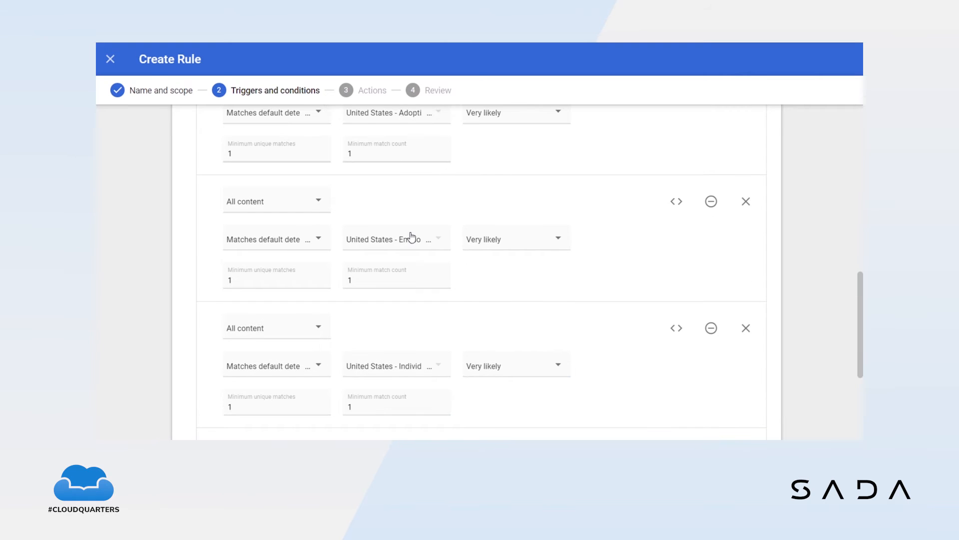
pyautogui.click(411, 238)
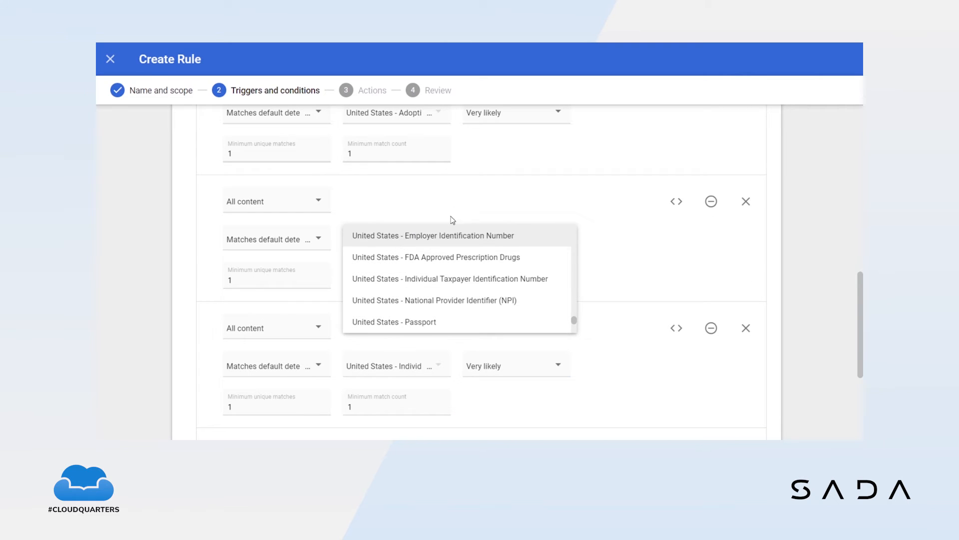
pyautogui.click(459, 208)
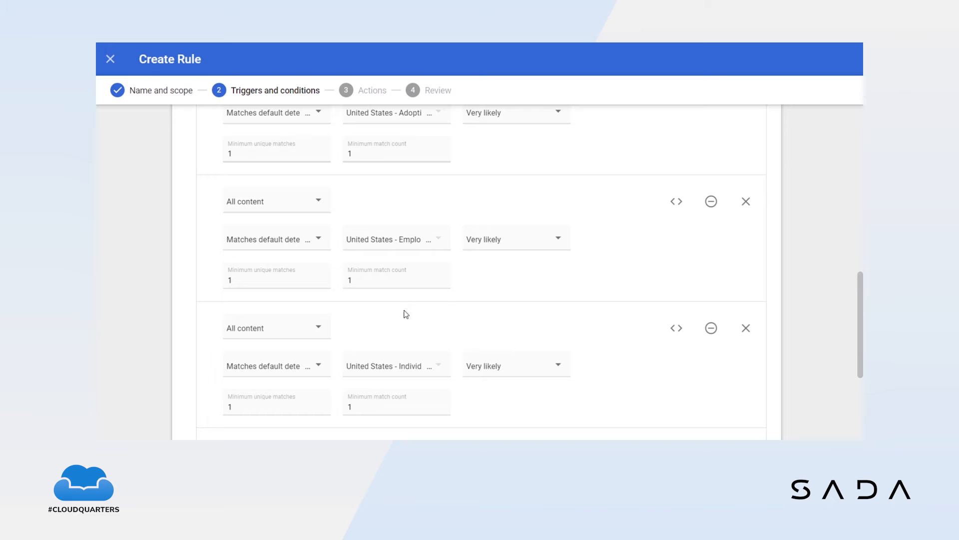
# - Inspect the content field options and the match type options of the first condition
pyautogui.scroll(5, 461, 311)
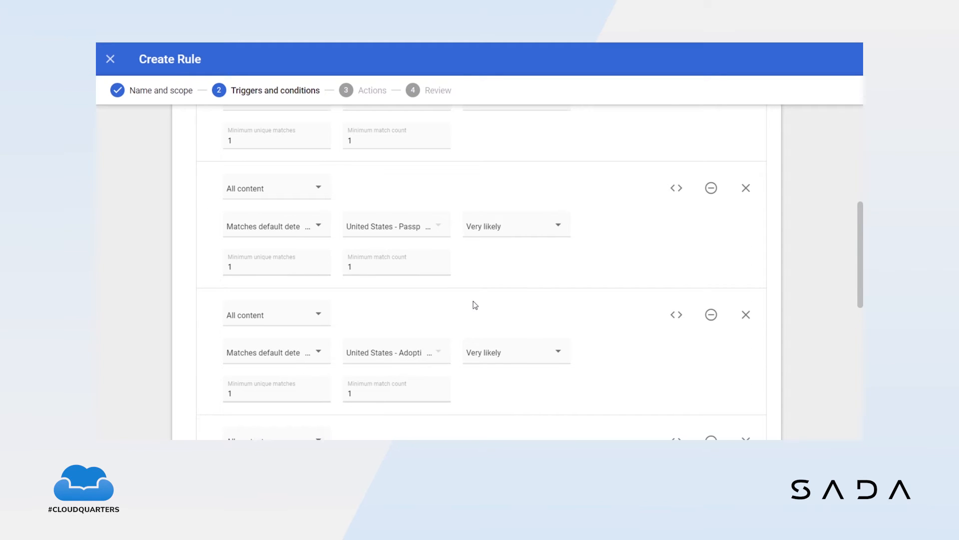
pyautogui.scroll(6, 475, 305)
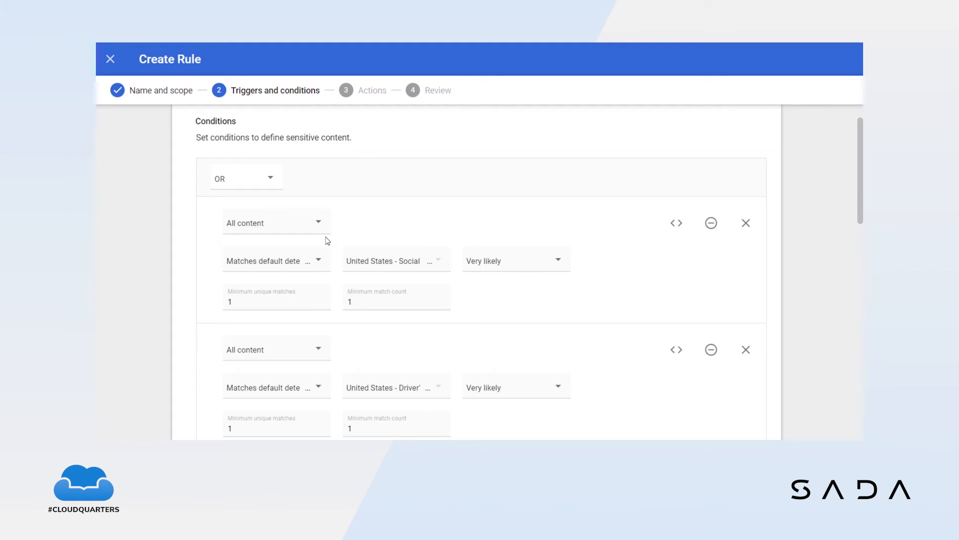
pyautogui.click(322, 227)
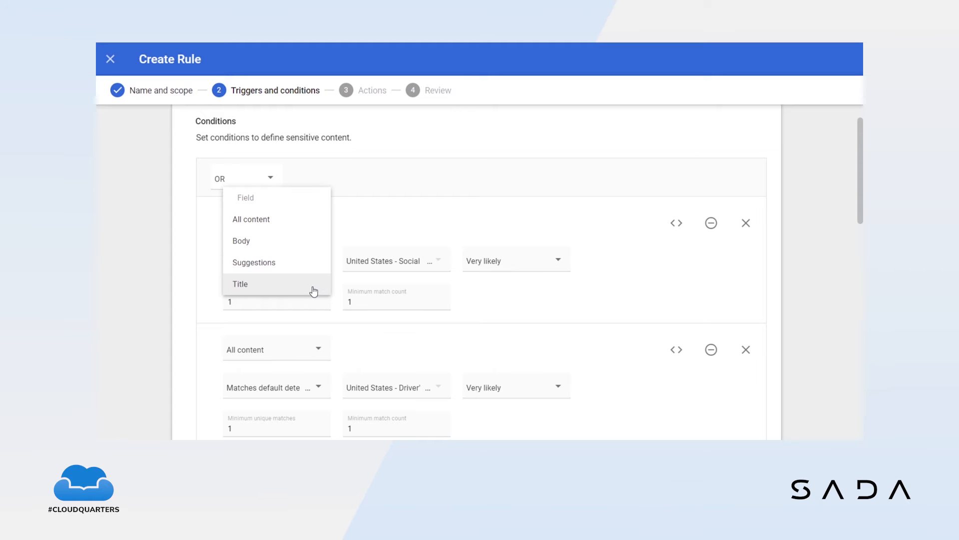
pyautogui.click(375, 220)
pyautogui.click(302, 268)
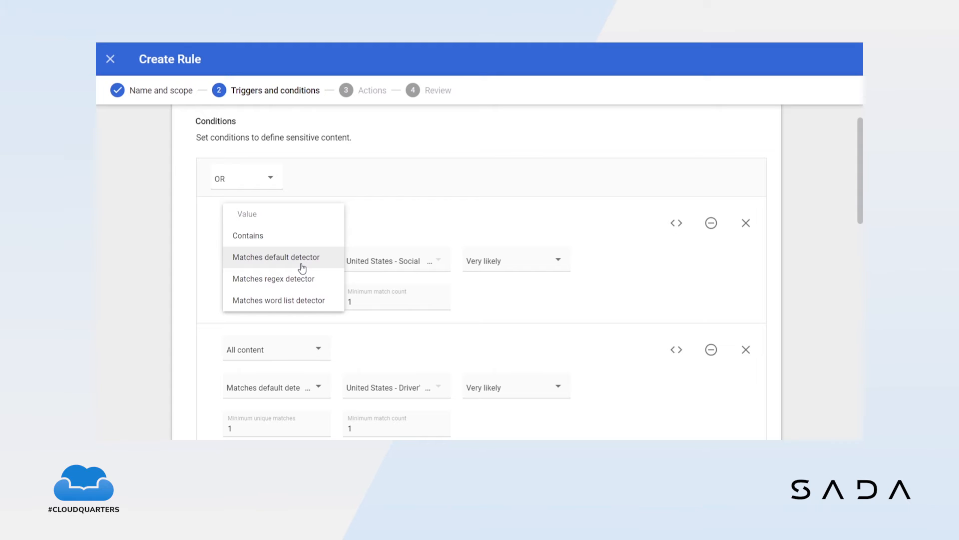
pyautogui.click(389, 255)
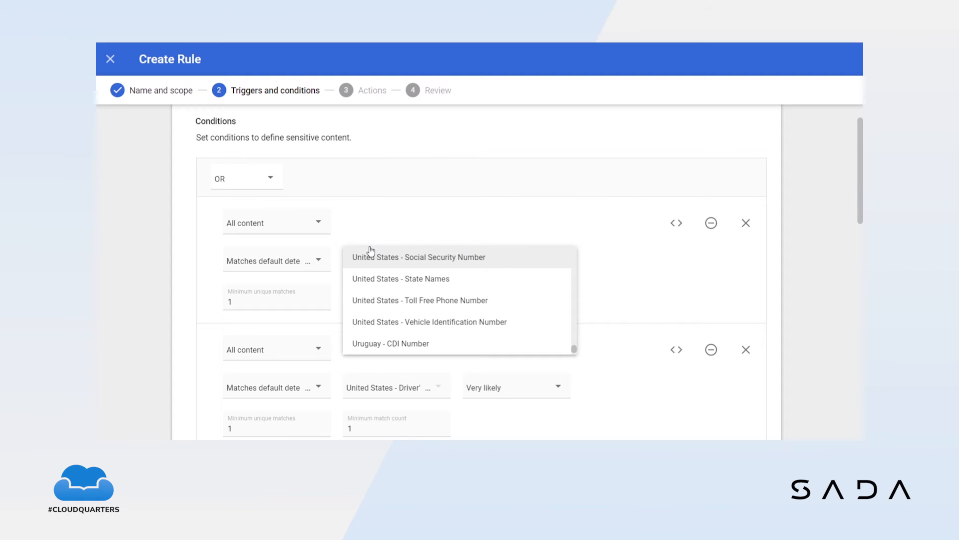
# - Browse the available default detectors for the first condition without changing the selection
pyautogui.scroll(-1, 411, 294)
pyautogui.scroll(10, 410, 294)
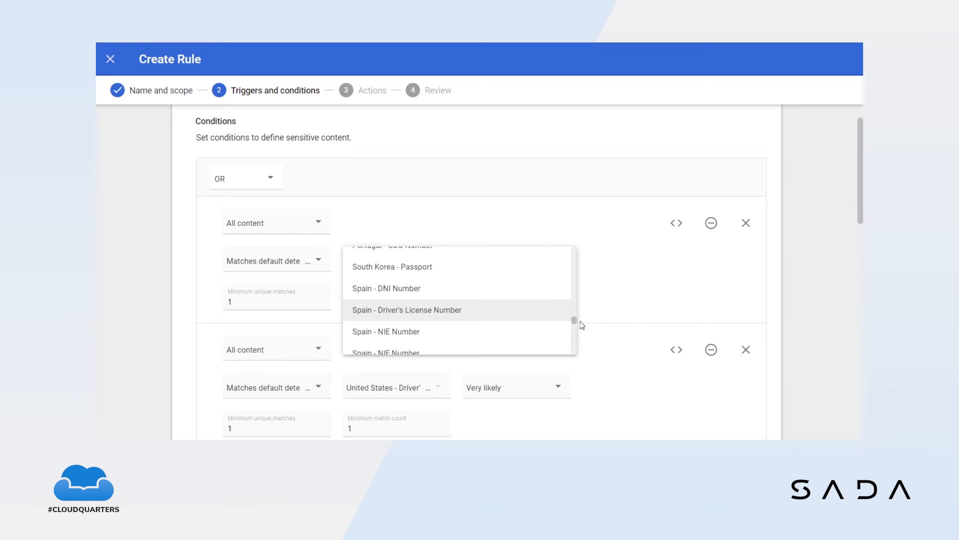
pyautogui.moveTo(574, 322); pyautogui.dragTo(576, 298)
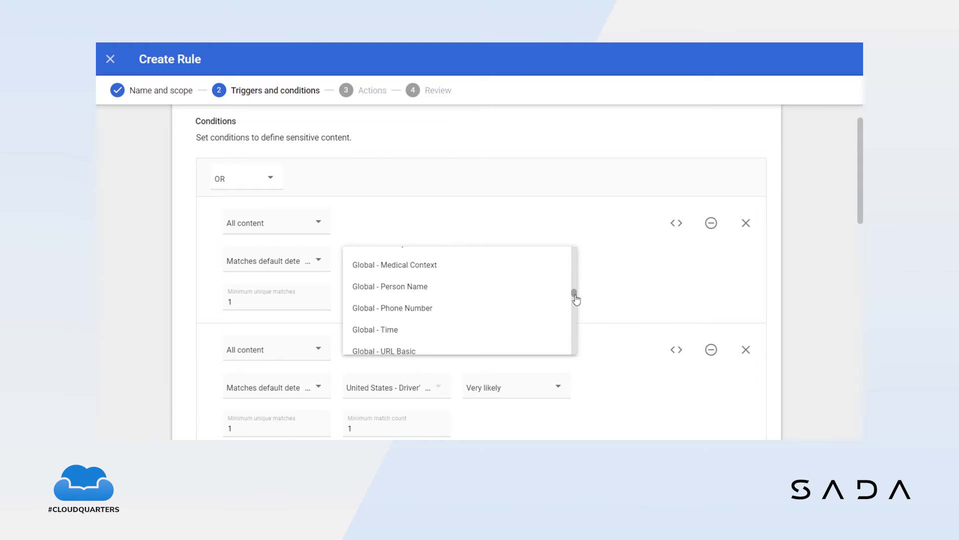
pyautogui.click(604, 289)
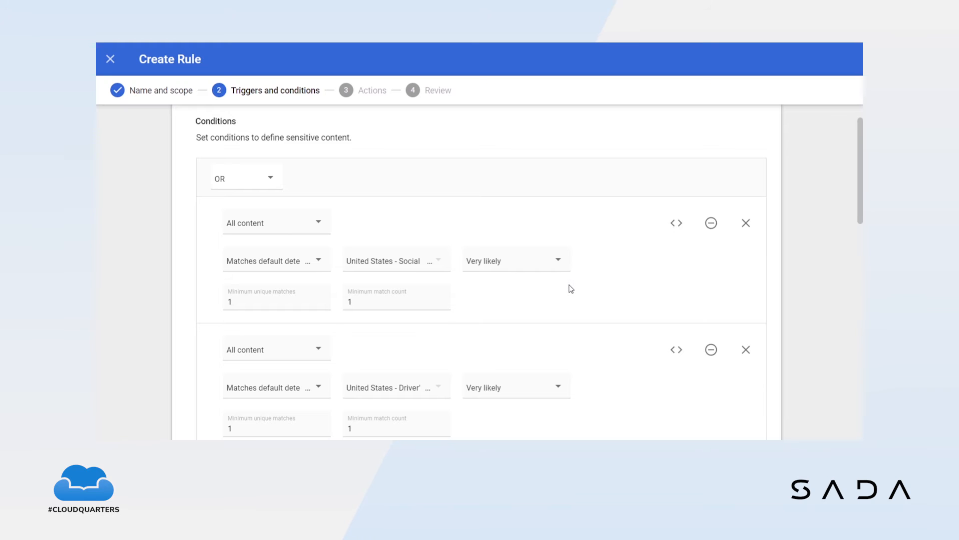
# - Set the likelihood threshold of the first condition, the Social Security Number detector, to Possible
pyautogui.click(382, 261)
pyautogui.click(402, 263)
pyautogui.click(527, 268)
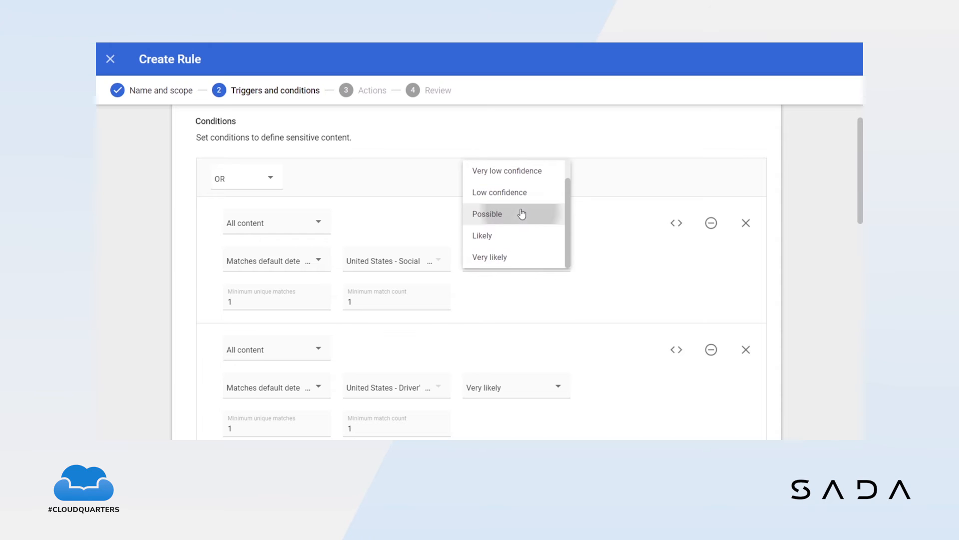
pyautogui.click(522, 215)
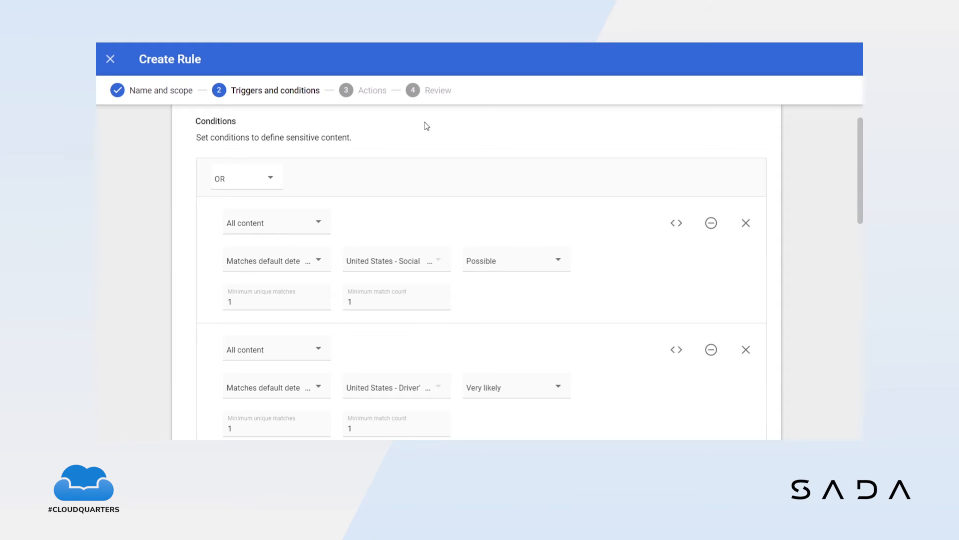
# - Inspect the minimum unique matches and minimum match count settings of the first condition
pyautogui.click(243, 299)
pyautogui.click(425, 305)
pyautogui.click(241, 299)
pyautogui.click(351, 301)
# - Try the regex detector and word list detector match types on the first condition and view the available word lists
pyautogui.click(291, 264)
pyautogui.click(294, 278)
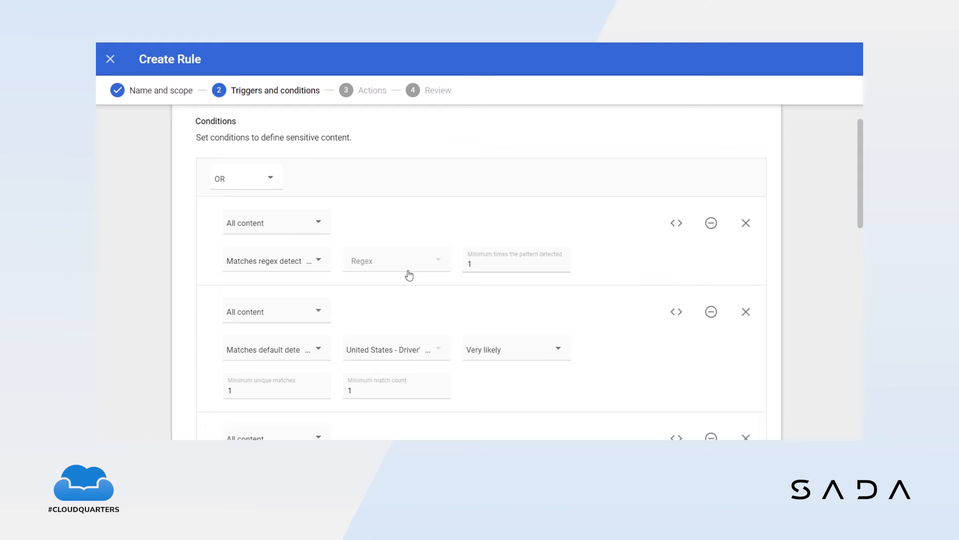
pyautogui.click(320, 259)
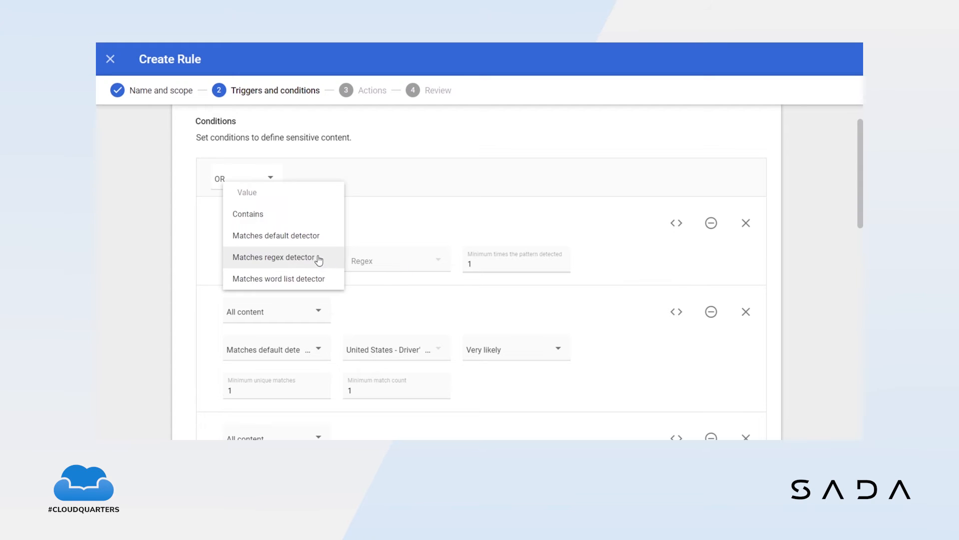
pyautogui.click(323, 286)
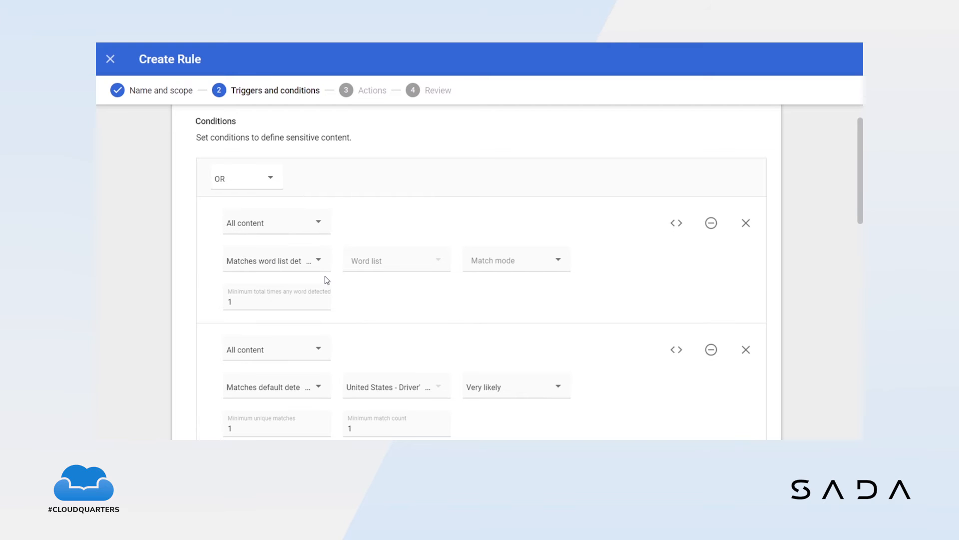
pyautogui.click(384, 274)
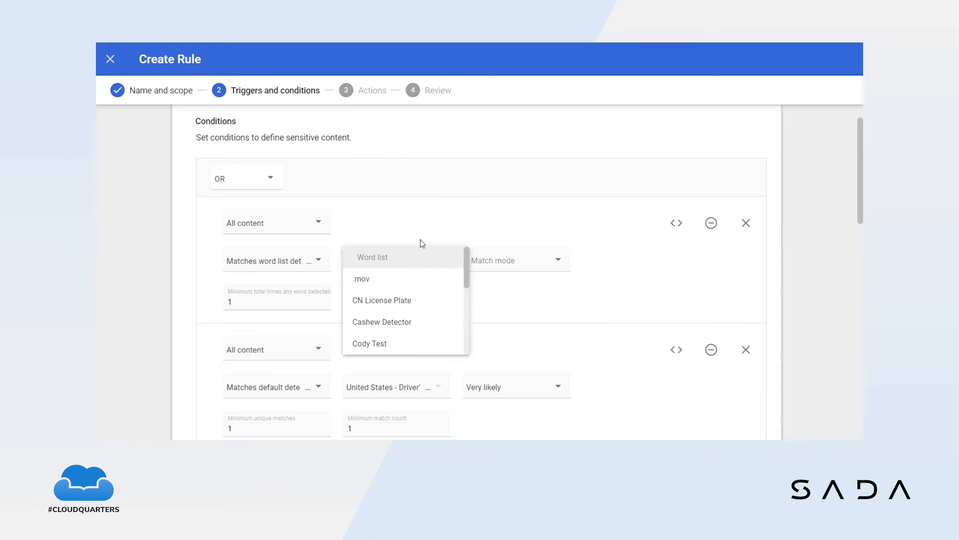
pyautogui.click(439, 228)
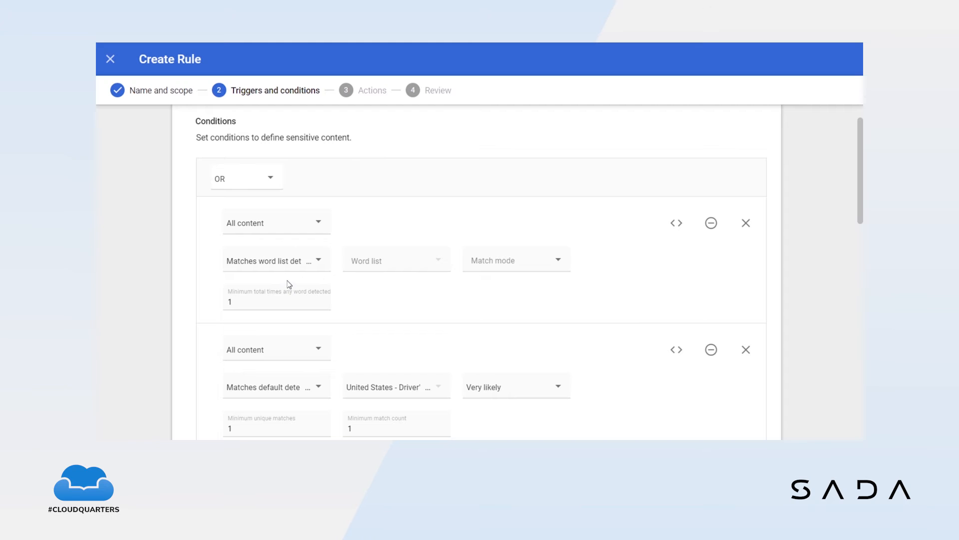
# - Change the first condition's match type to Contains and open its content entry for editing
pyautogui.click(298, 263)
pyautogui.click(295, 190)
pyautogui.click(360, 263)
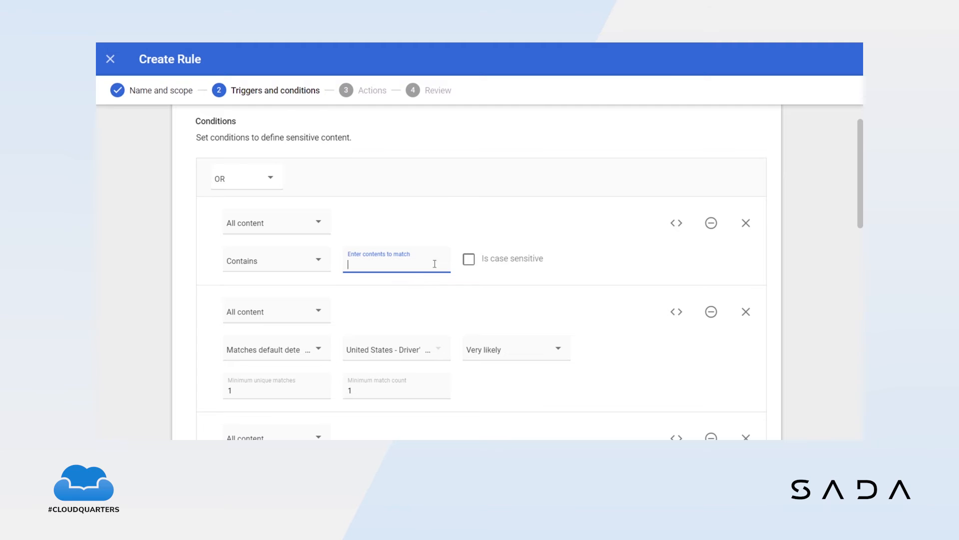
# - Nest the first condition in an AND group with a second, empty condition
pyautogui.scroll(-5, 336, 225)
pyautogui.scroll(5, 347, 230)
pyautogui.click(676, 223)
pyautogui.scroll(-2, 430, 261)
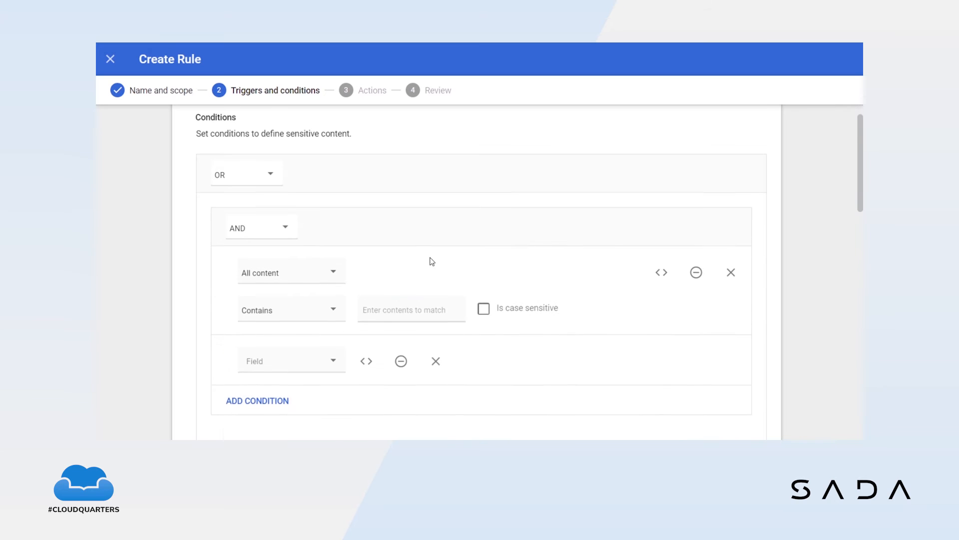
# - Set the nested group's first condition to check all content with the Matches default detector type
pyautogui.click(295, 180)
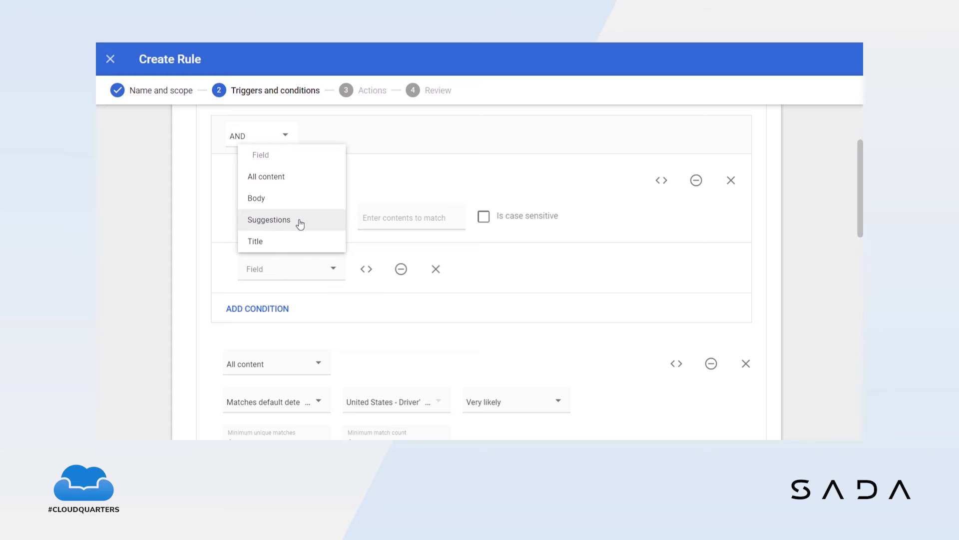
pyautogui.click(280, 185)
pyautogui.click(319, 220)
pyautogui.click(320, 239)
# - Choose United States - Employer Identification Number as the default detector of the nested group's first condition
pyautogui.click(436, 218)
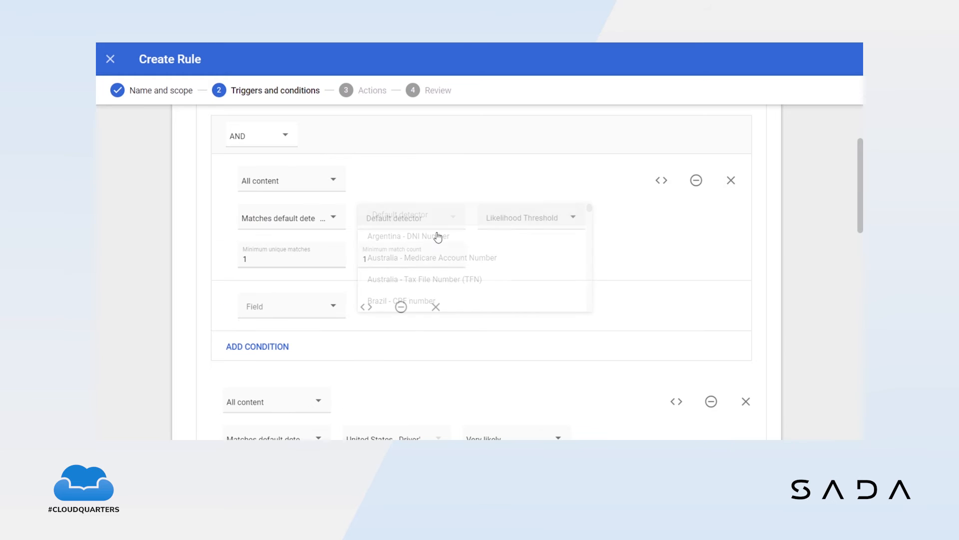
pyautogui.scroll(-5, 506, 261)
pyautogui.scroll(-5, 489, 261)
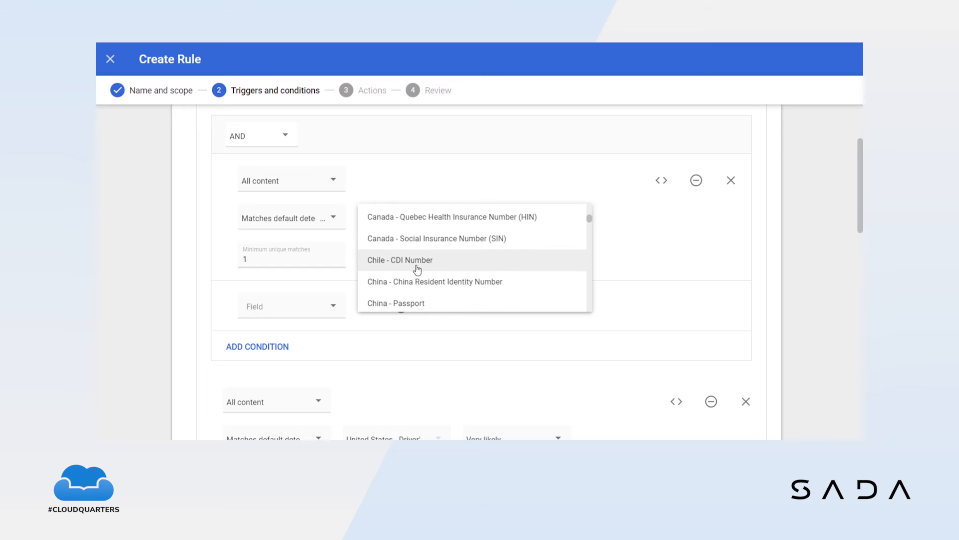
pyautogui.scroll(-8, 443, 269)
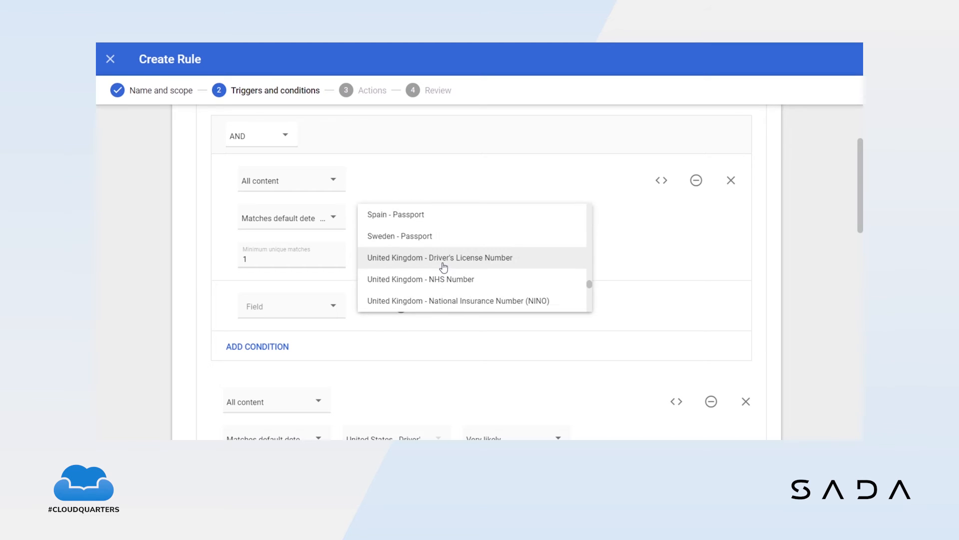
pyautogui.scroll(-4, 443, 269)
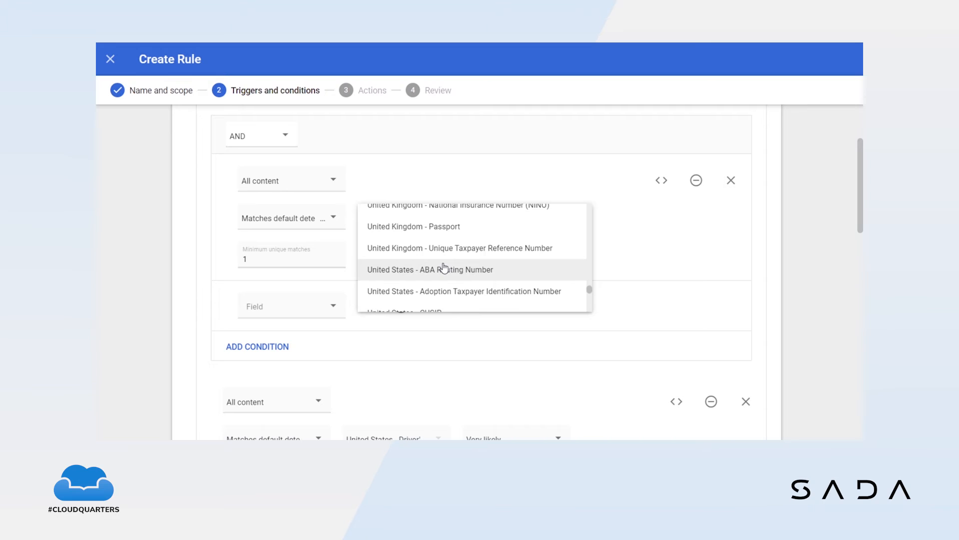
pyautogui.scroll(-2, 512, 272)
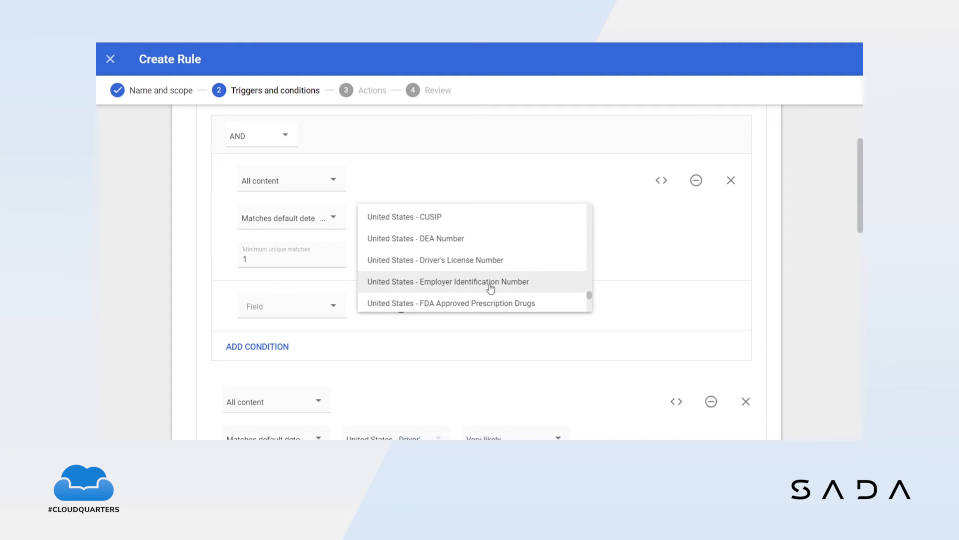
pyautogui.click(481, 283)
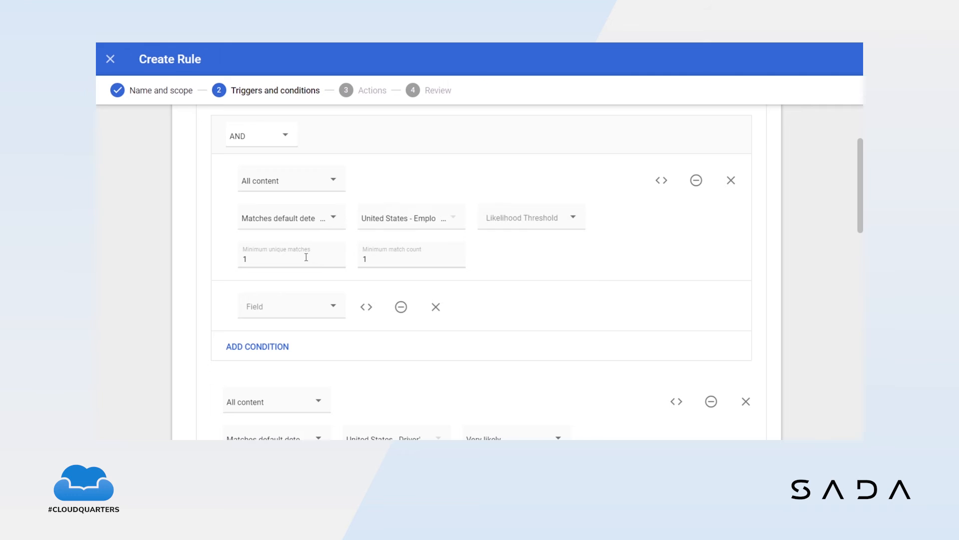
# - Set the nested group's second condition to check all content with the Matches default detector type
pyautogui.click(333, 306)
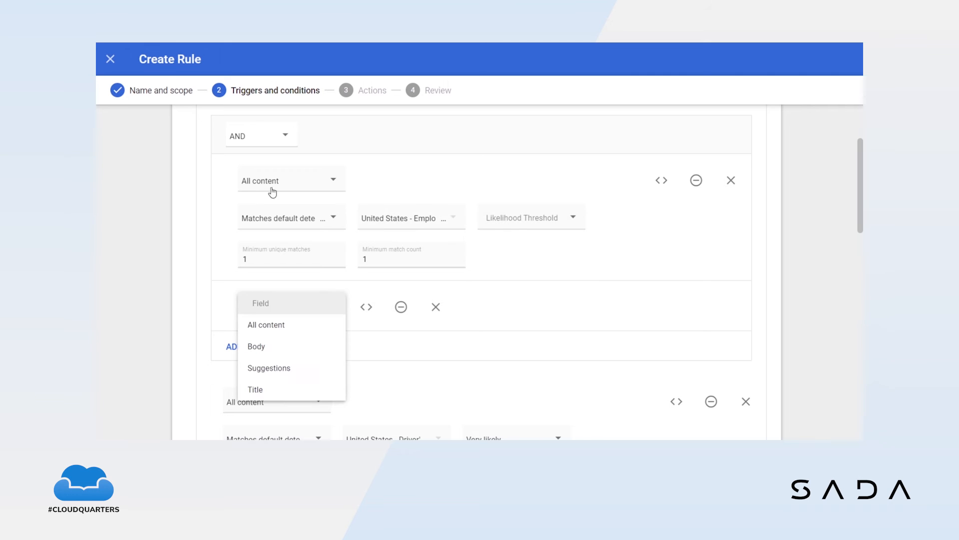
pyautogui.click(293, 328)
pyautogui.click(394, 316)
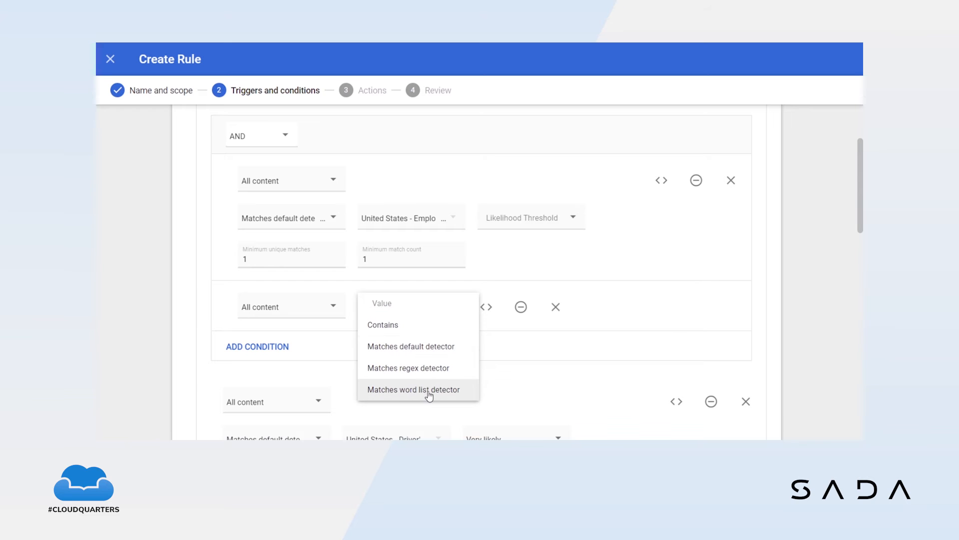
pyautogui.click(436, 350)
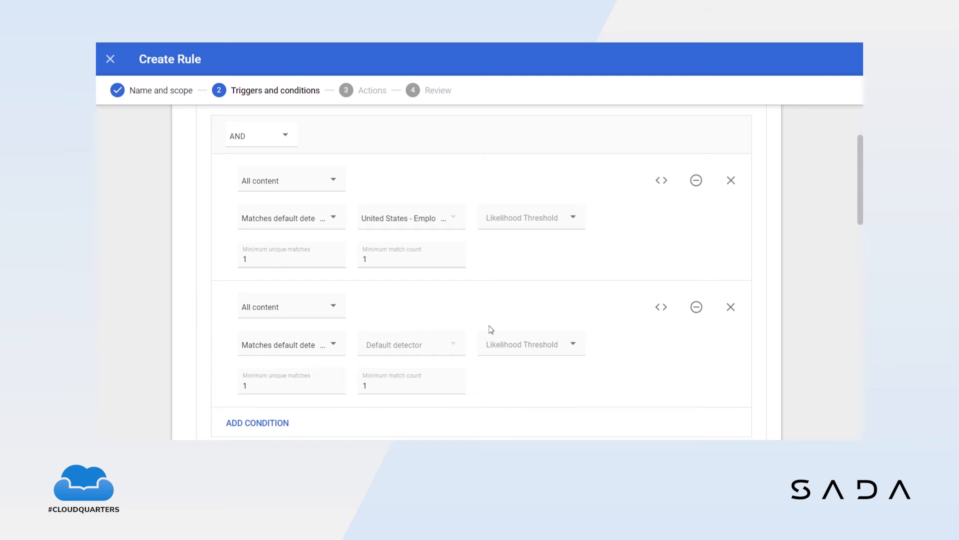
# - Choose United States - Social Security Number as the default detector of the nested group's second condition
pyautogui.click(403, 344)
pyautogui.scroll(-10, 410, 372)
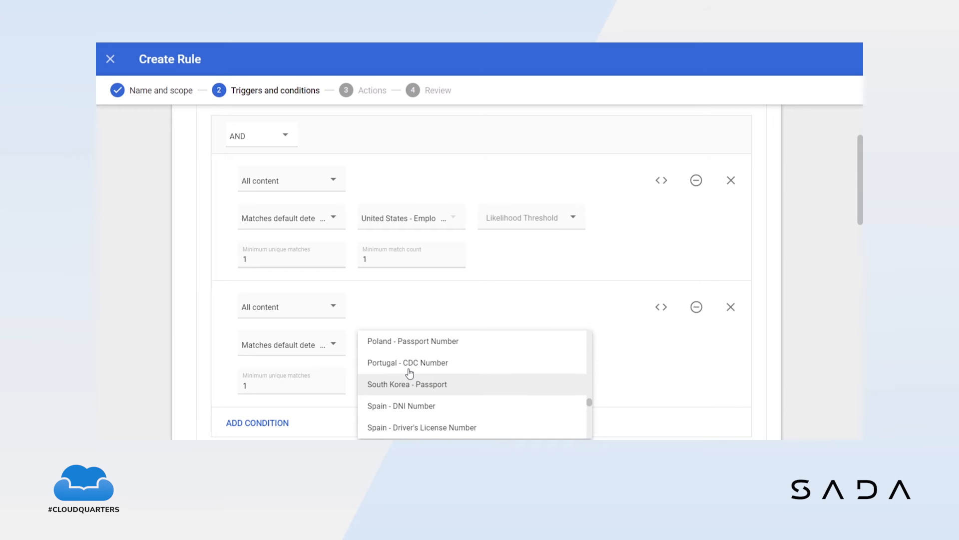
pyautogui.press('Down')
pyautogui.press('Down')
pyautogui.press('Down')
pyautogui.press('Down')
pyautogui.press('Down')
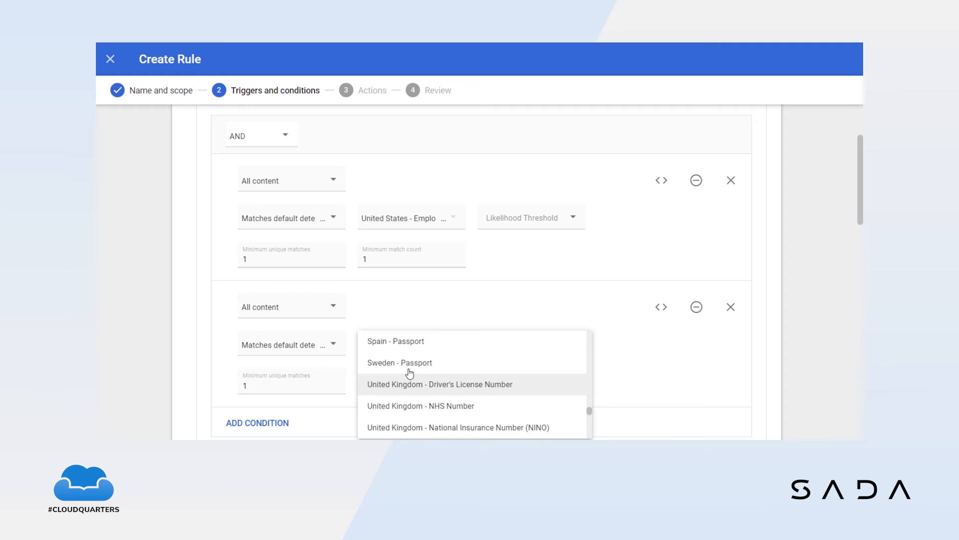
pyautogui.scroll(-5, 410, 372)
pyautogui.scroll(-4, 497, 404)
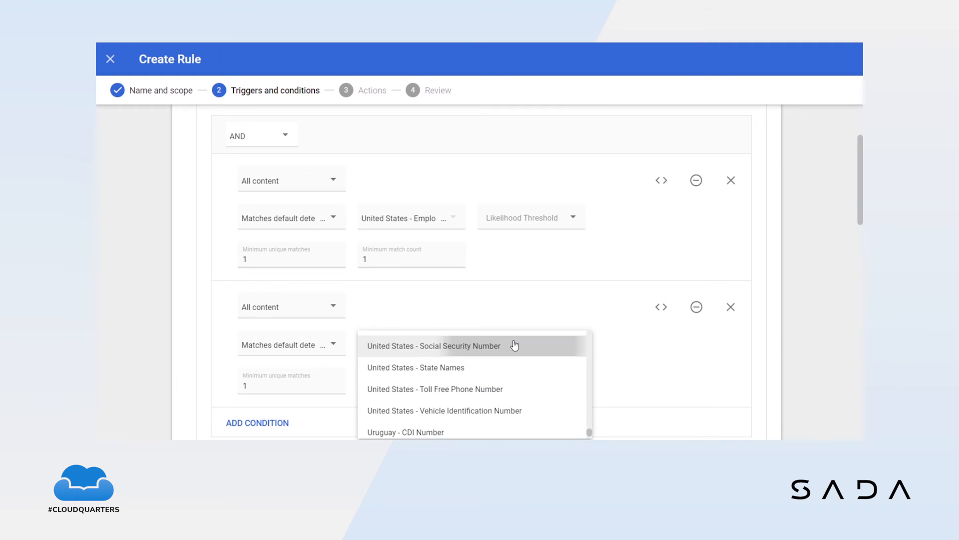
pyautogui.click(515, 345)
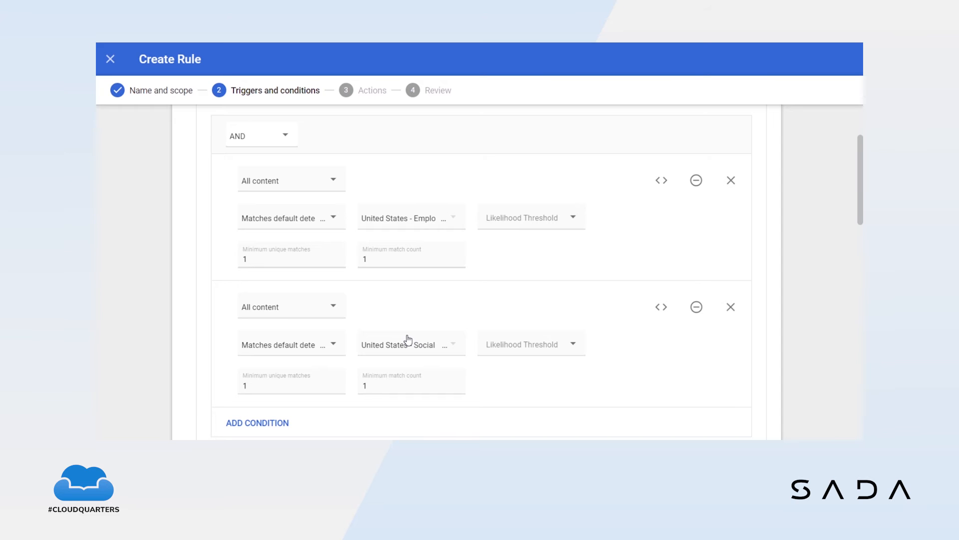
# - Set the likelihood threshold to Very likely for the nested Social Security Number condition and Likely for the Employer Identification Number condition
pyautogui.scroll(-5, 463, 188)
pyautogui.scroll(-5, 696, 239)
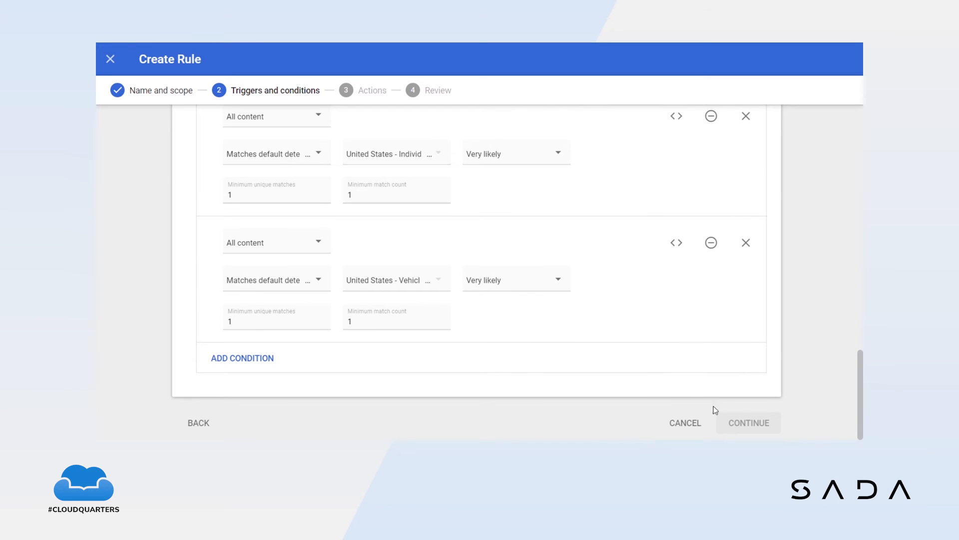
pyautogui.scroll(10, 572, 306)
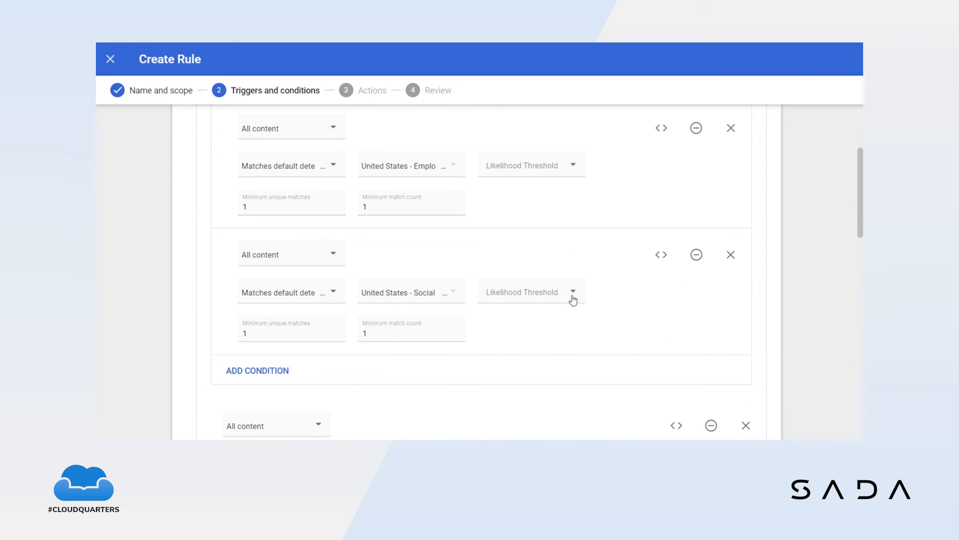
pyautogui.click(572, 293)
pyautogui.scroll(-1, 557, 334)
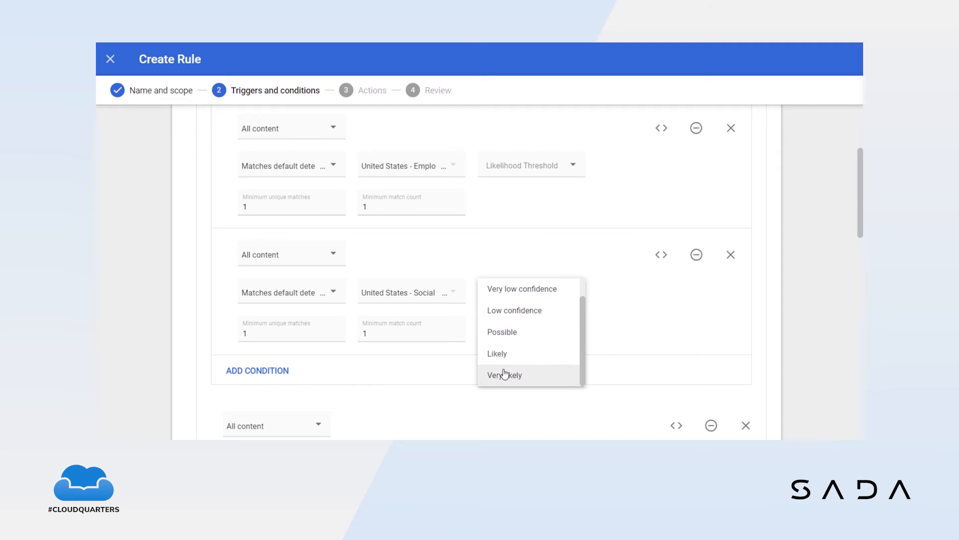
pyautogui.click(505, 372)
pyautogui.click(565, 166)
pyautogui.click(539, 253)
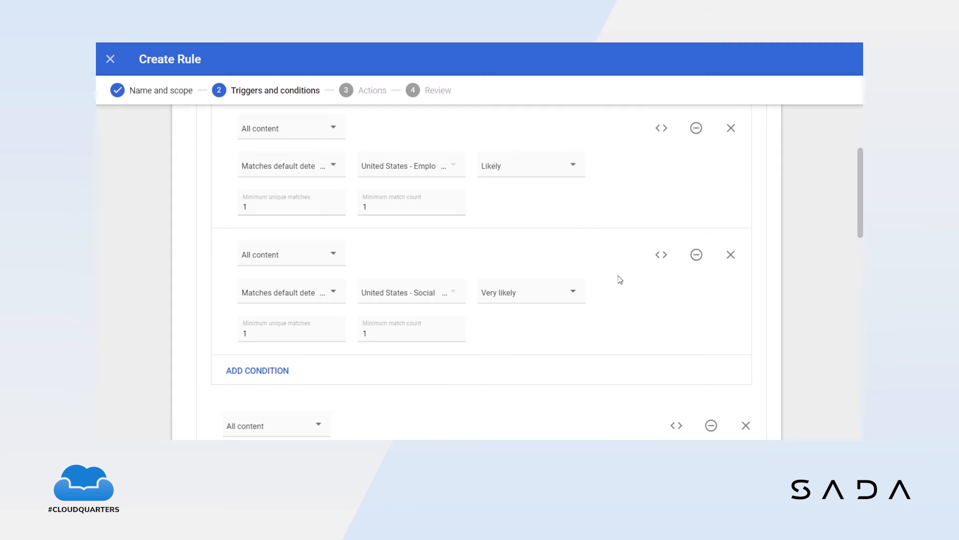
# - Continue to the rule's actions and review the Google Drive action options, keeping Block external sharing
pyautogui.scroll(-5, 670, 364)
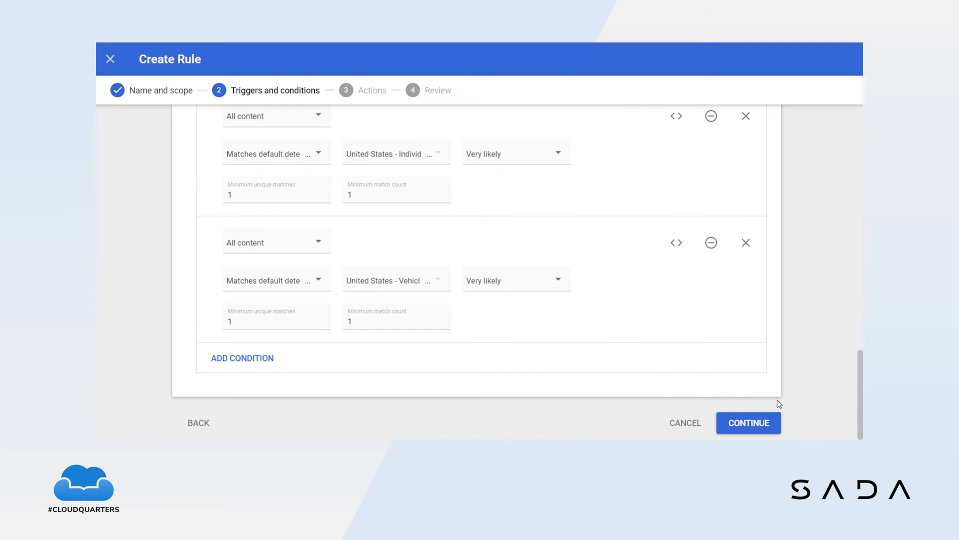
pyautogui.click(738, 420)
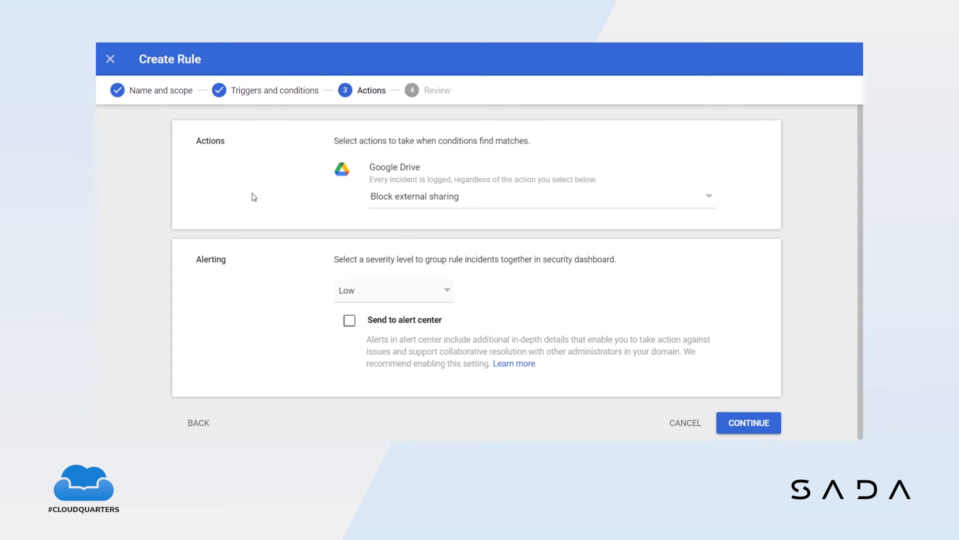
pyautogui.click(404, 200)
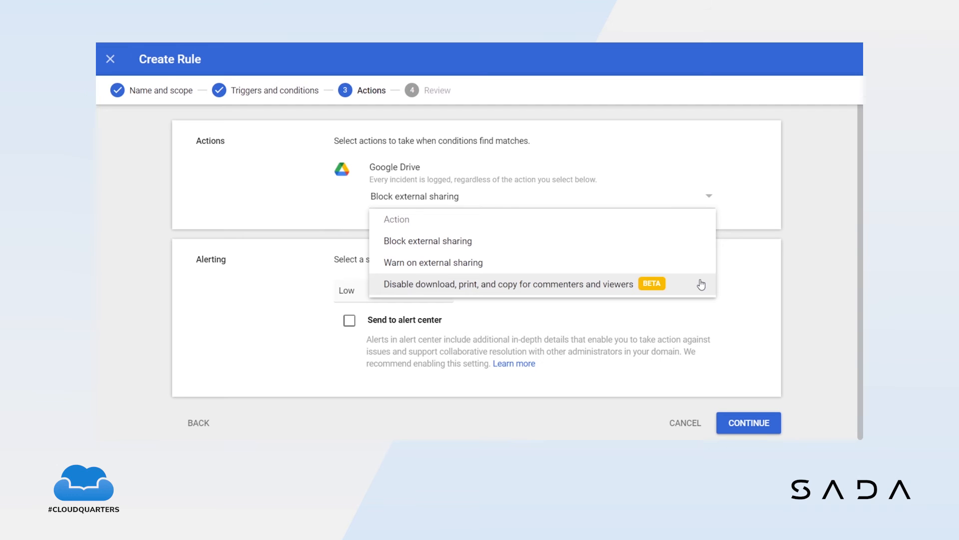
pyautogui.click(316, 299)
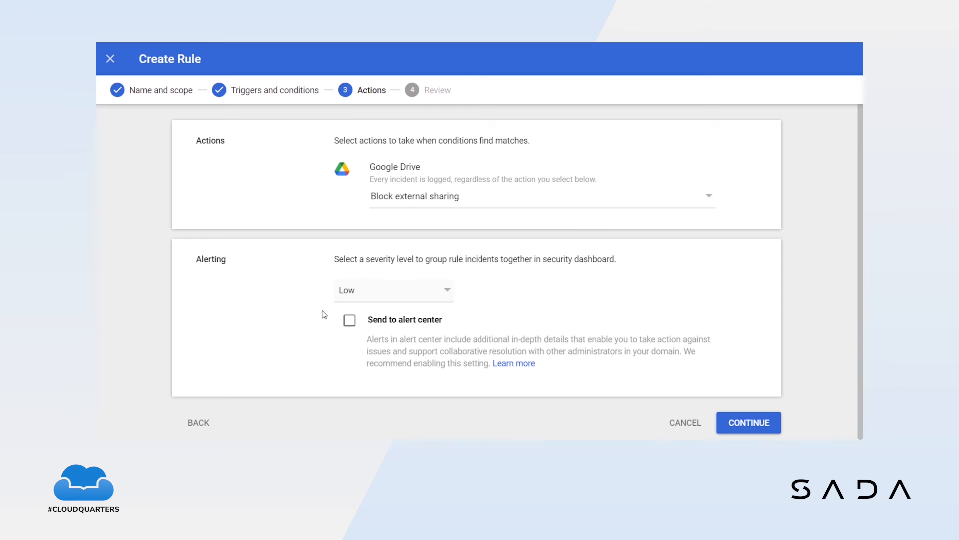
# - Set the rule's alert severity to High and enable sending alerts to the alert center
pyautogui.click(448, 293)
pyautogui.click(408, 360)
pyautogui.click(343, 323)
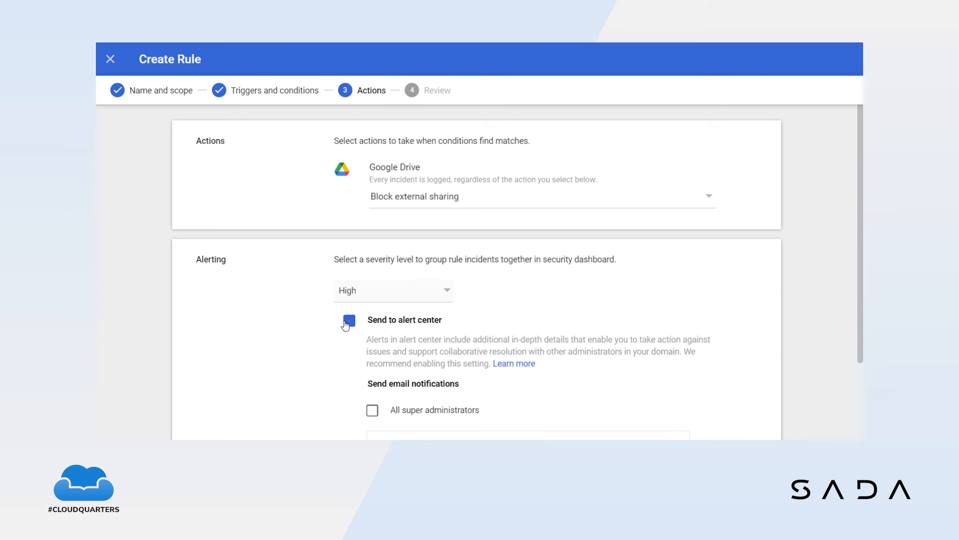
# - View the email recipient selection for alert notifications and close it without adding anyone
pyautogui.scroll(-2, 510, 378)
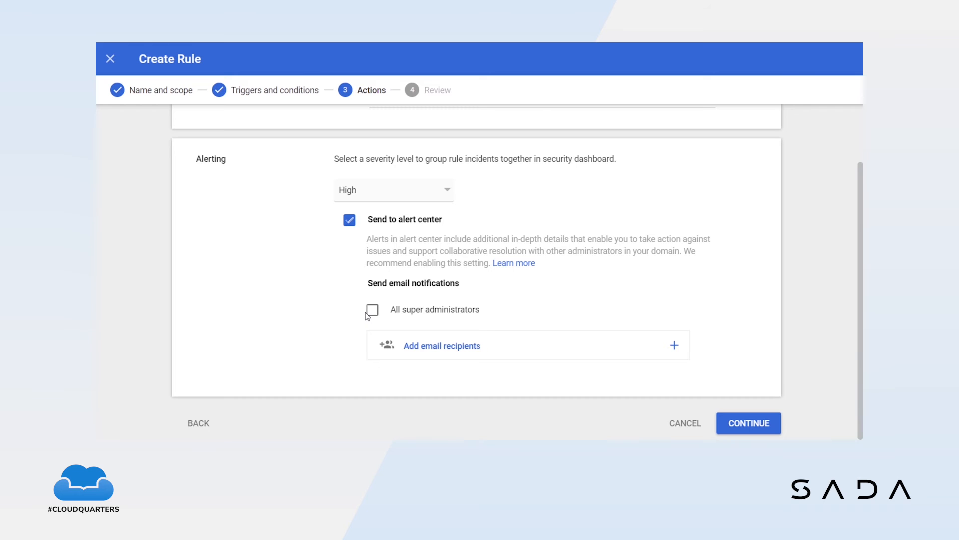
pyautogui.click(425, 338)
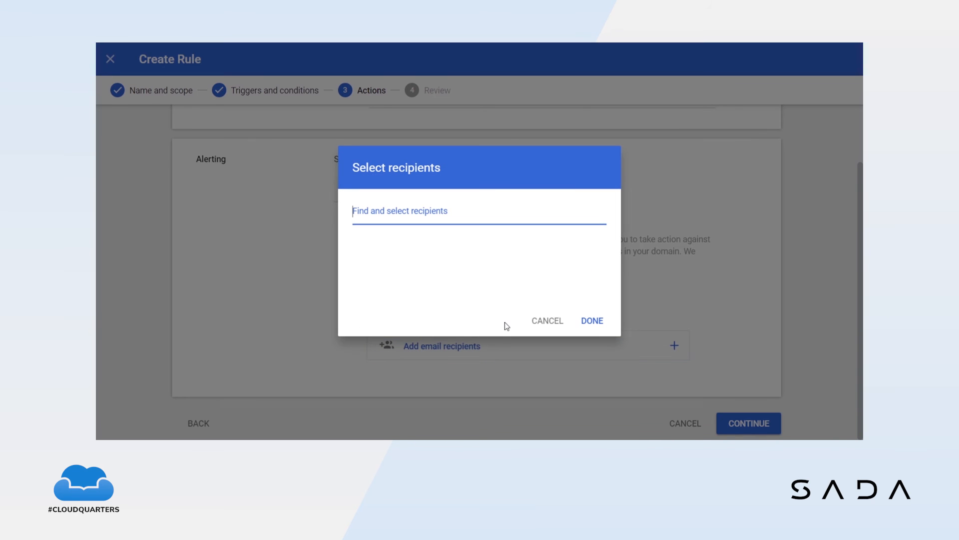
pyautogui.click(532, 324)
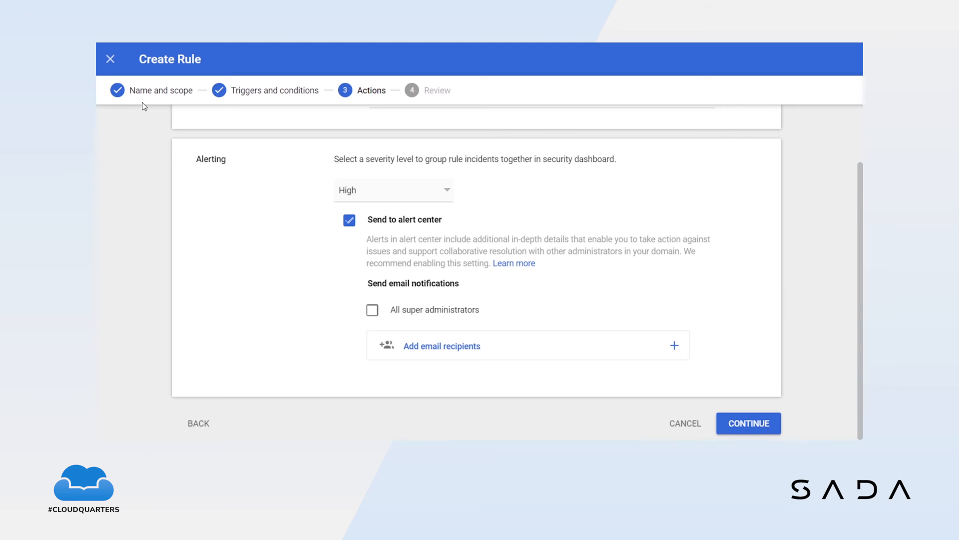
# - Discard the unfinished data protection rule and return to the rules list
pyautogui.click(110, 59)
pyautogui.click(547, 281)
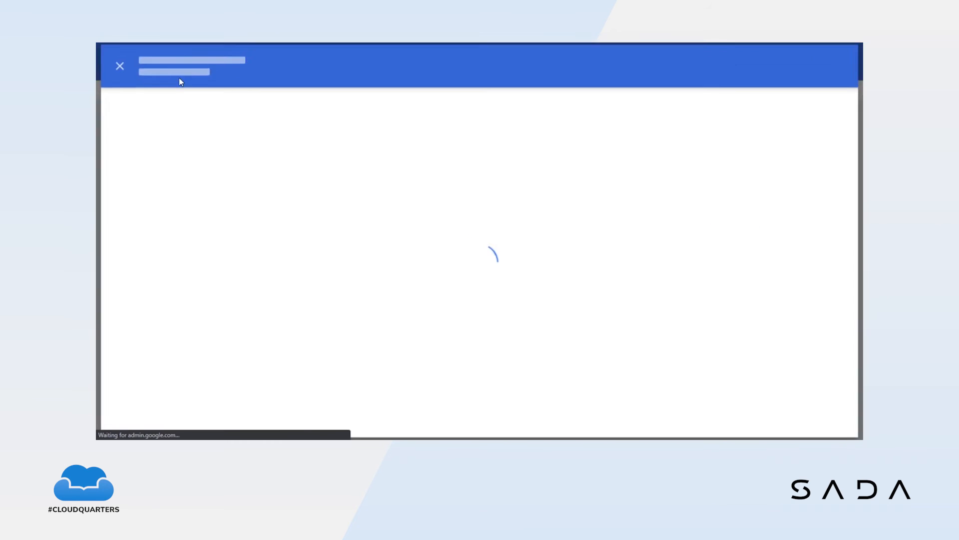
pyautogui.click(121, 69)
# - Go to the Security settings and open the Alert center
pyautogui.click(118, 63)
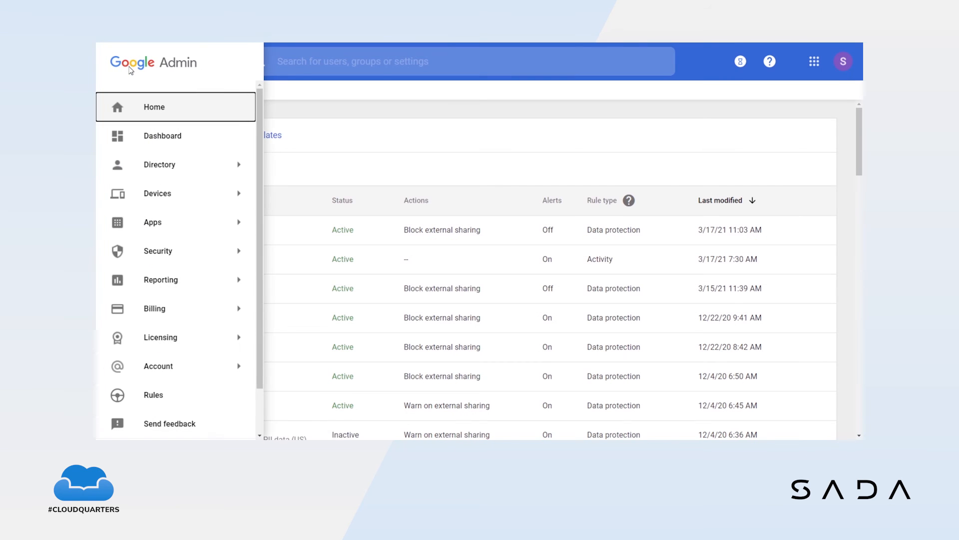
pyautogui.click(282, 68)
pyautogui.click(129, 91)
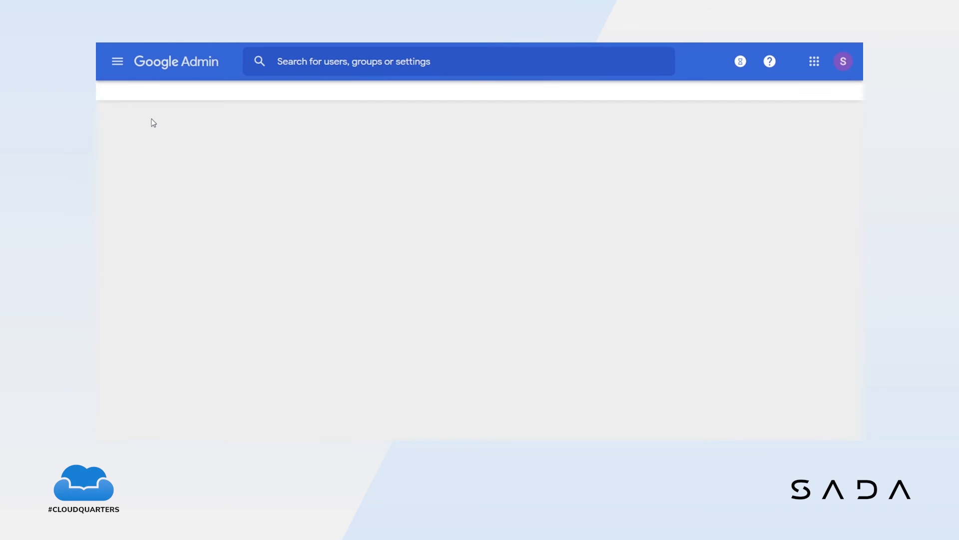
pyautogui.scroll(-10, 221, 199)
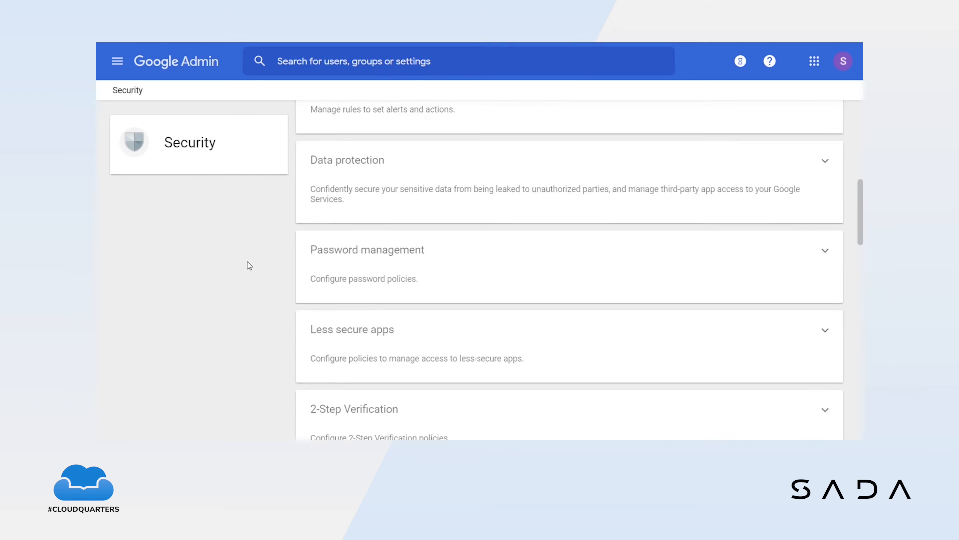
pyautogui.scroll(-2, 249, 264)
pyautogui.scroll(12, 243, 221)
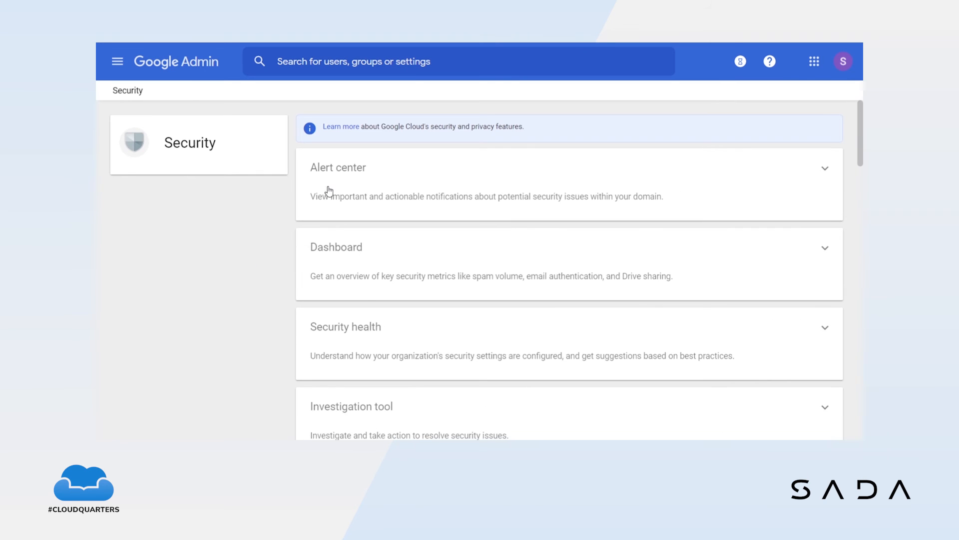
pyautogui.click(338, 188)
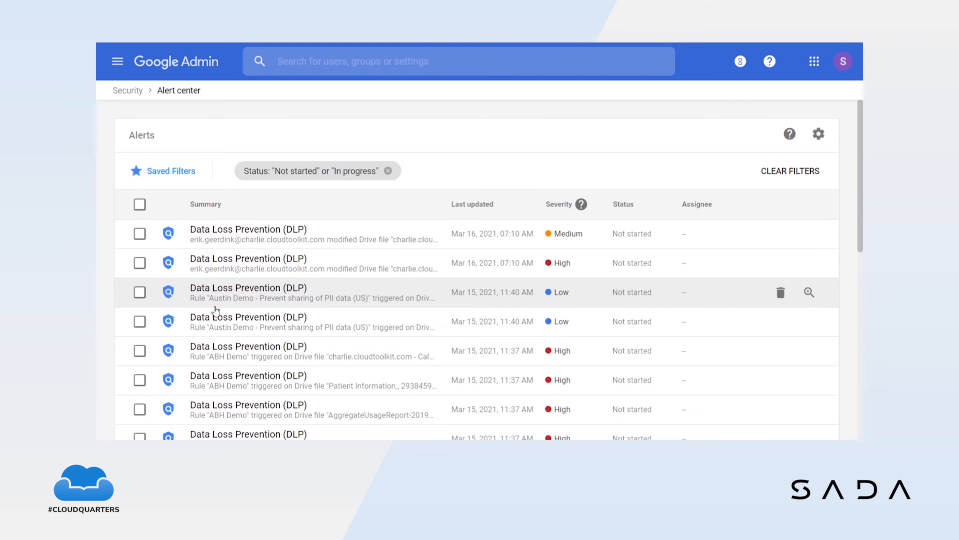
# - Open the first low-severity Data Loss Prevention alert dated Mar 15, 2021 and review its key details, including detectors, triggered actions and suppressed actions
pyautogui.click(226, 295)
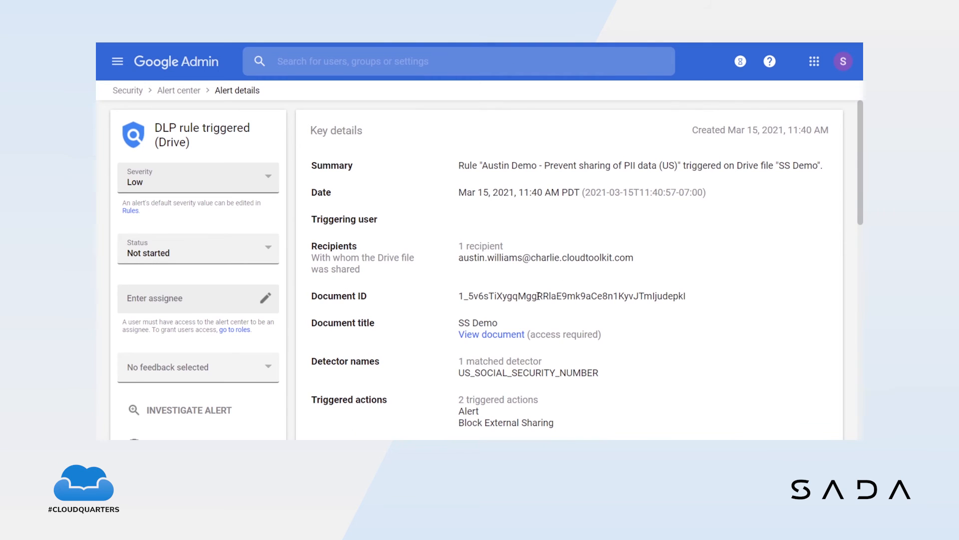
pyautogui.scroll(-1, 543, 295)
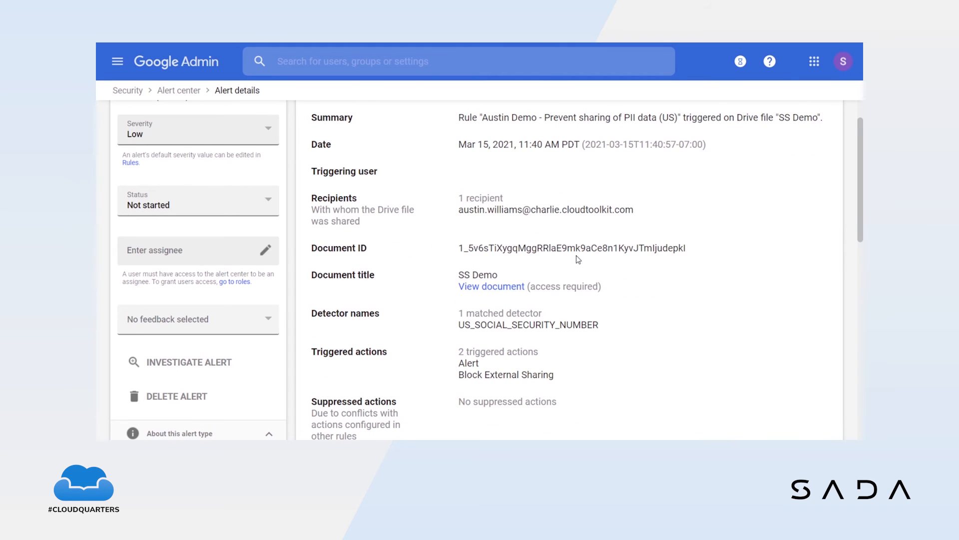
pyautogui.scroll(-1, 575, 260)
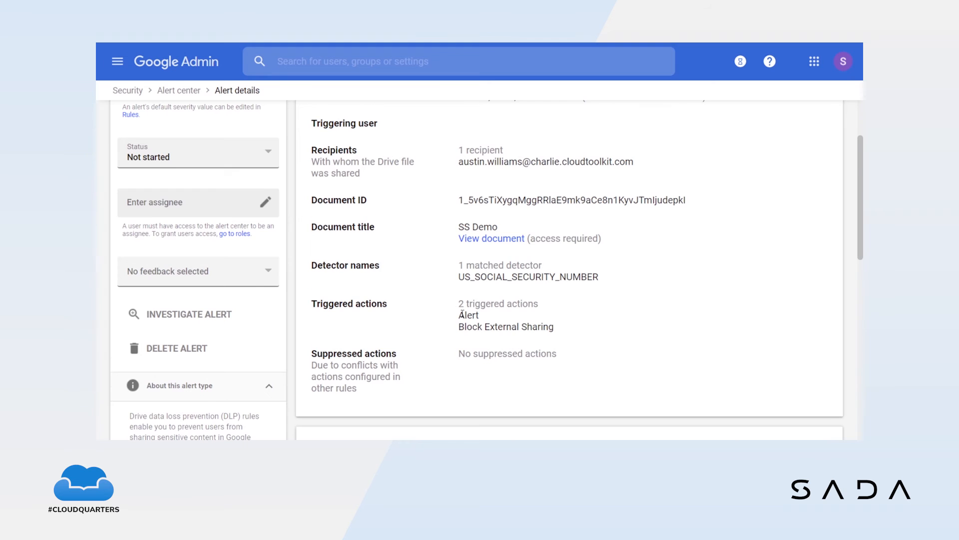
pyautogui.scroll(-2, 461, 313)
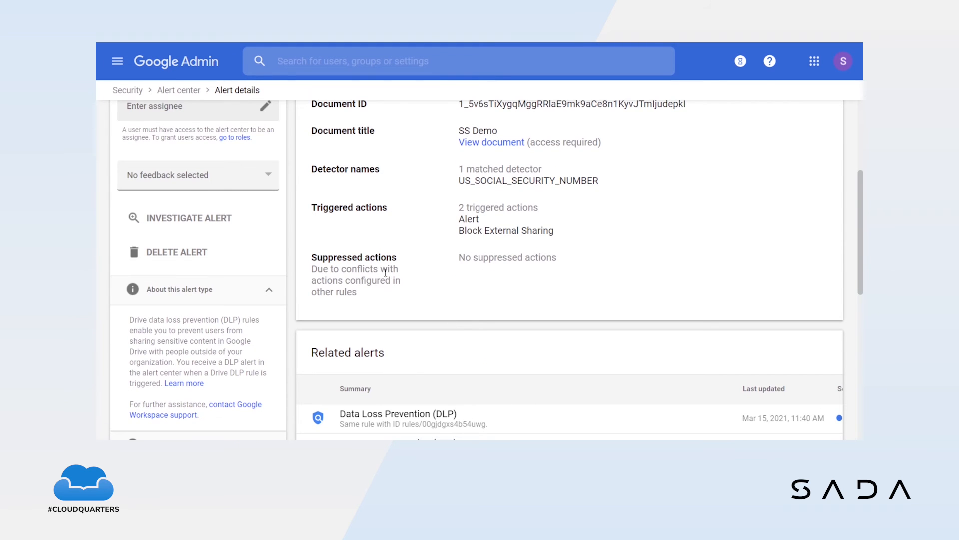
# - Examine the alert's related alerts and its alert history
pyautogui.scroll(-6, 450, 277)
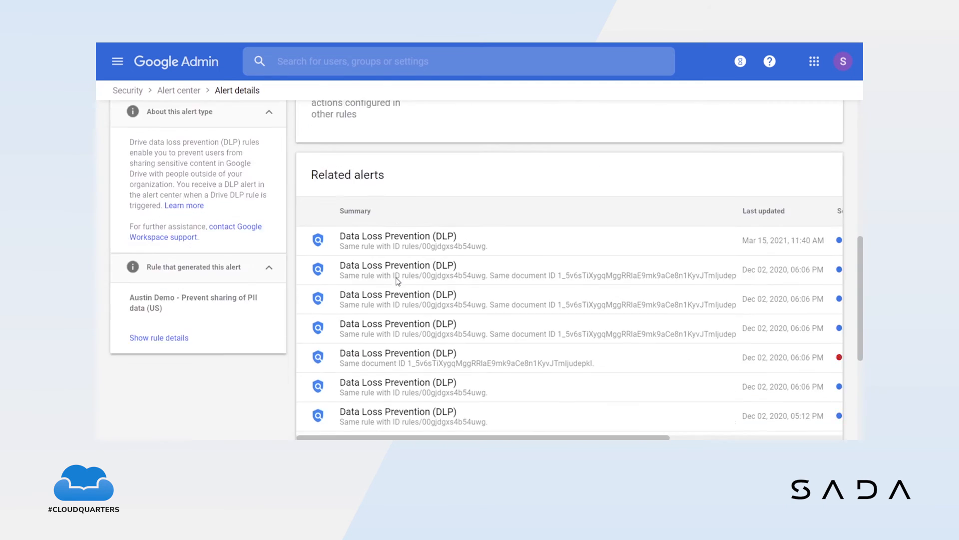
pyautogui.scroll(3, 488, 289)
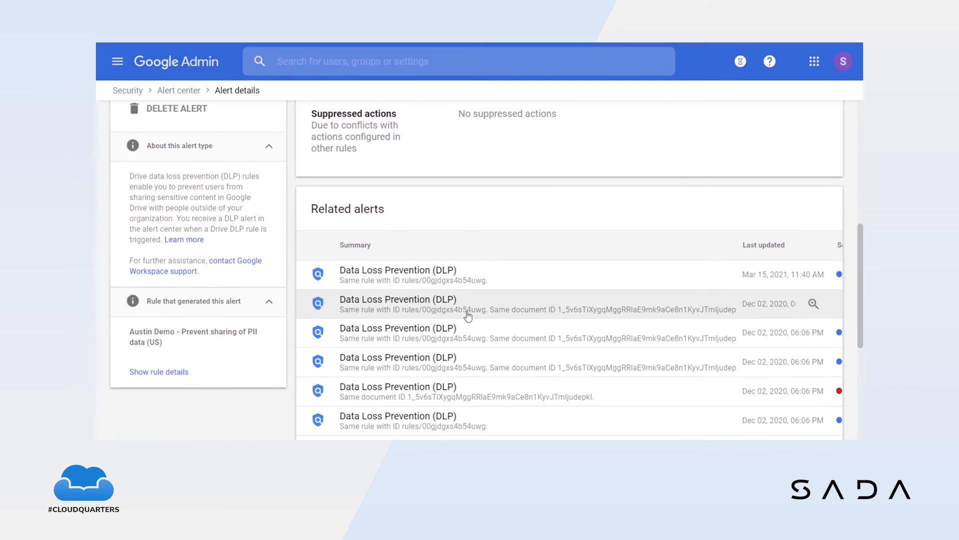
pyautogui.scroll(-1, 476, 319)
pyautogui.scroll(-3, 476, 319)
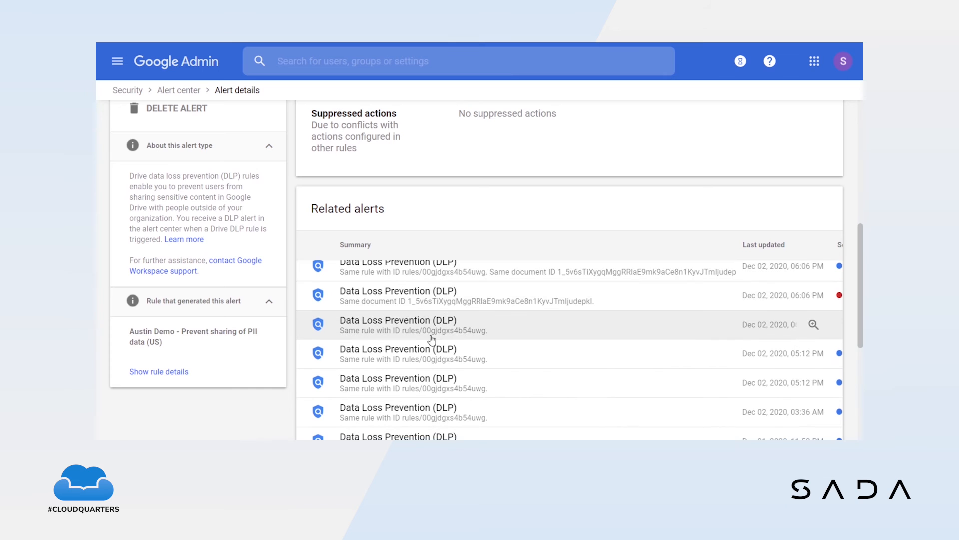
pyautogui.scroll(-2, 369, 360)
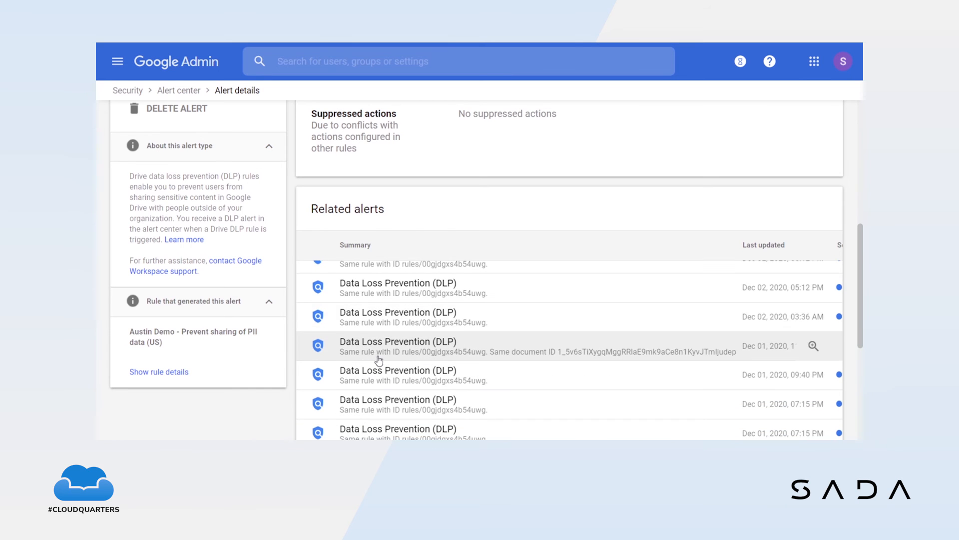
pyautogui.scroll(-5, 377, 361)
pyautogui.scroll(-5, 225, 405)
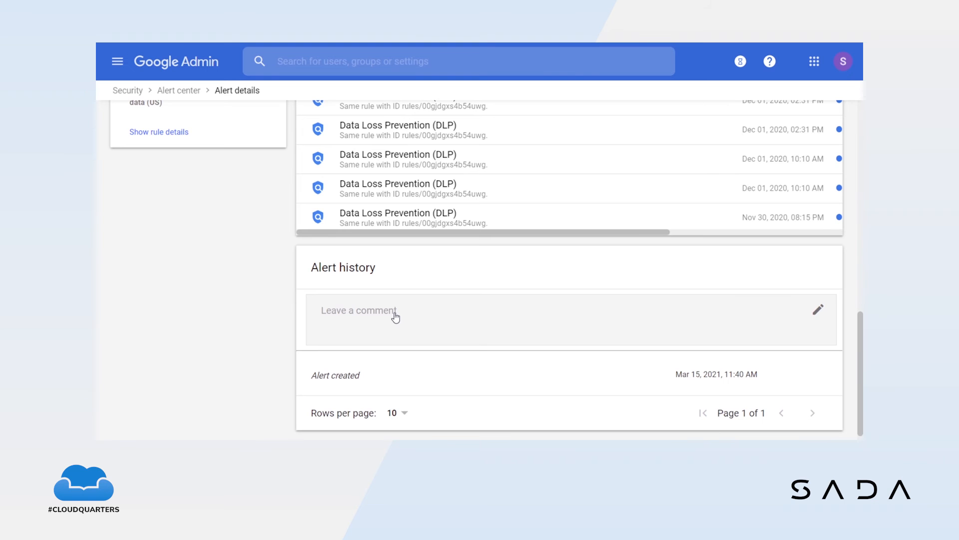
pyautogui.scroll(15, 270, 324)
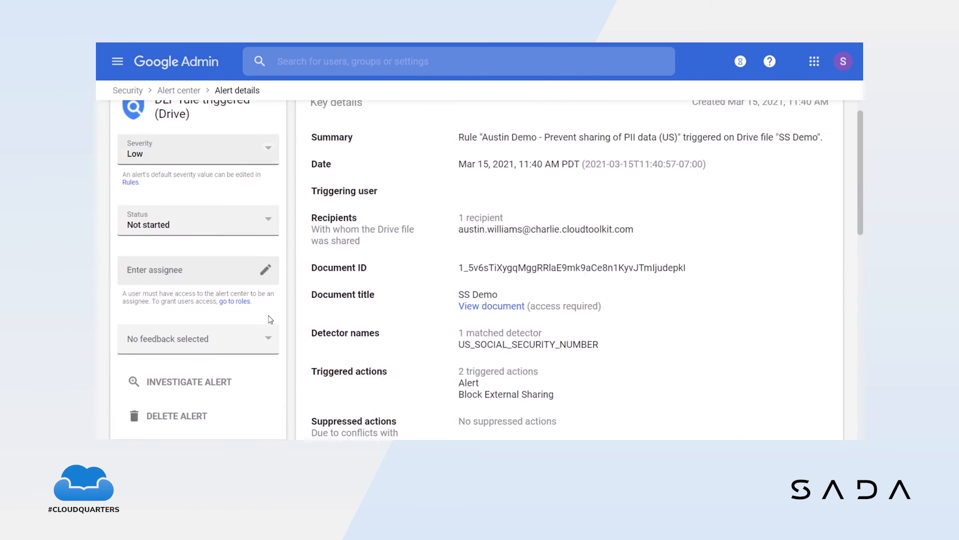
# - View the alert's severity and status options without changing either one
pyautogui.click(233, 185)
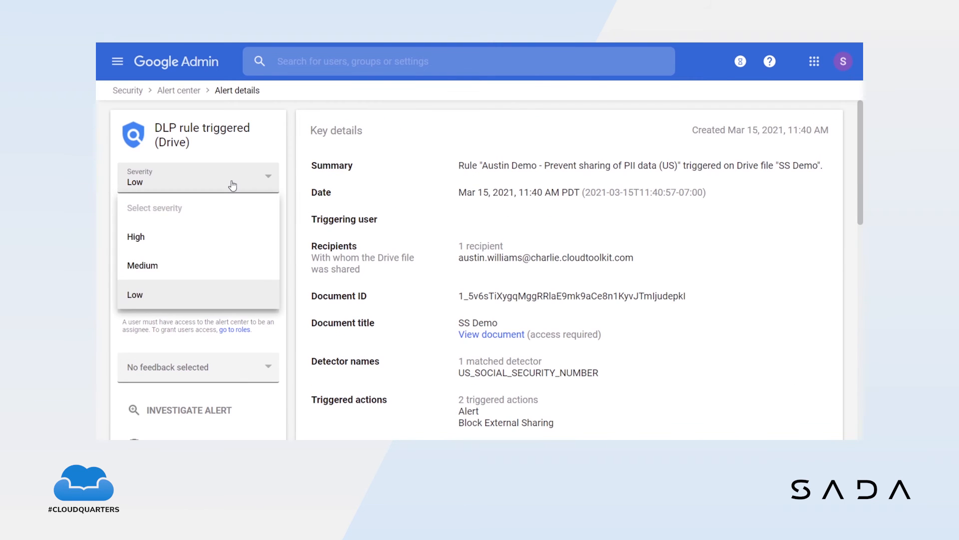
pyautogui.click(216, 212)
pyautogui.click(200, 249)
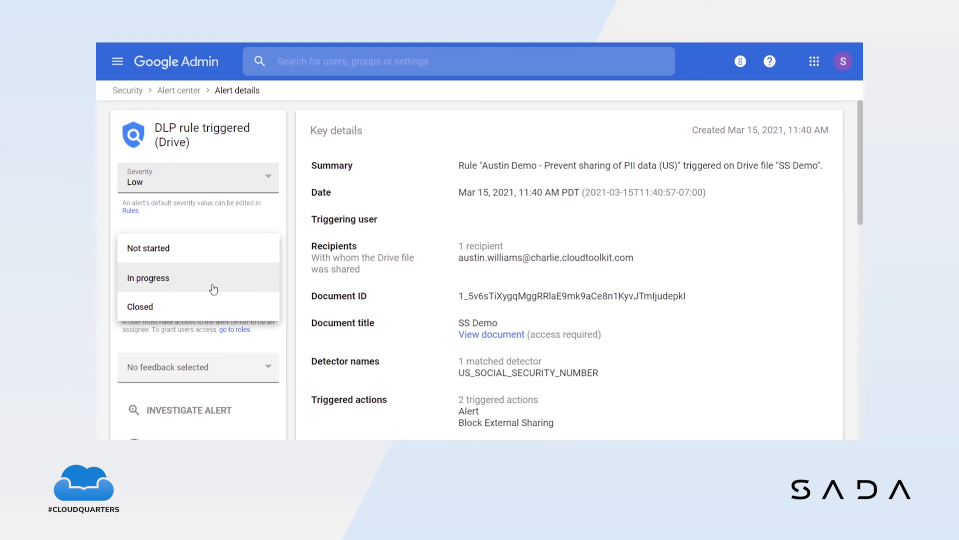
pyautogui.click(281, 350)
# - View the alert's assignee entry and feedback options, closing both without making a selection
pyautogui.click(185, 296)
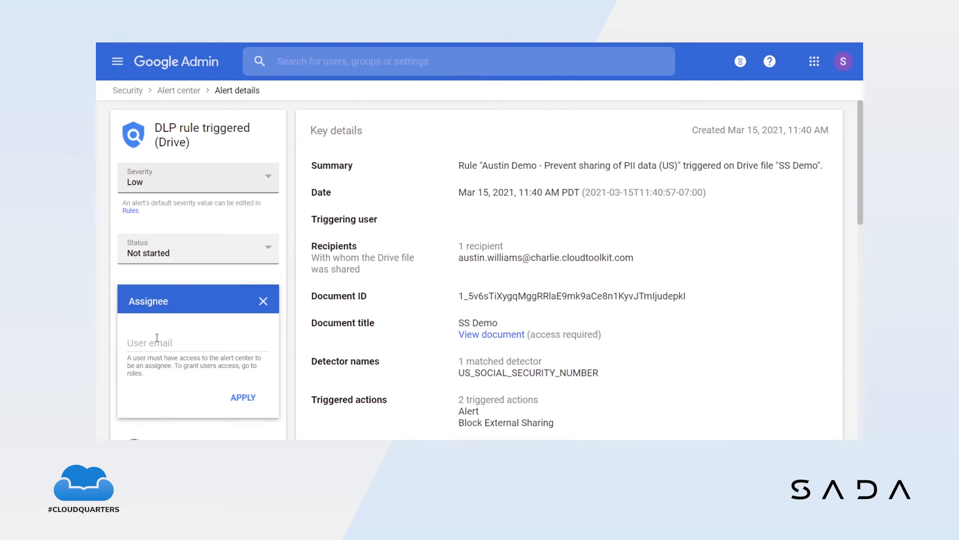
pyautogui.click(269, 306)
pyautogui.click(254, 366)
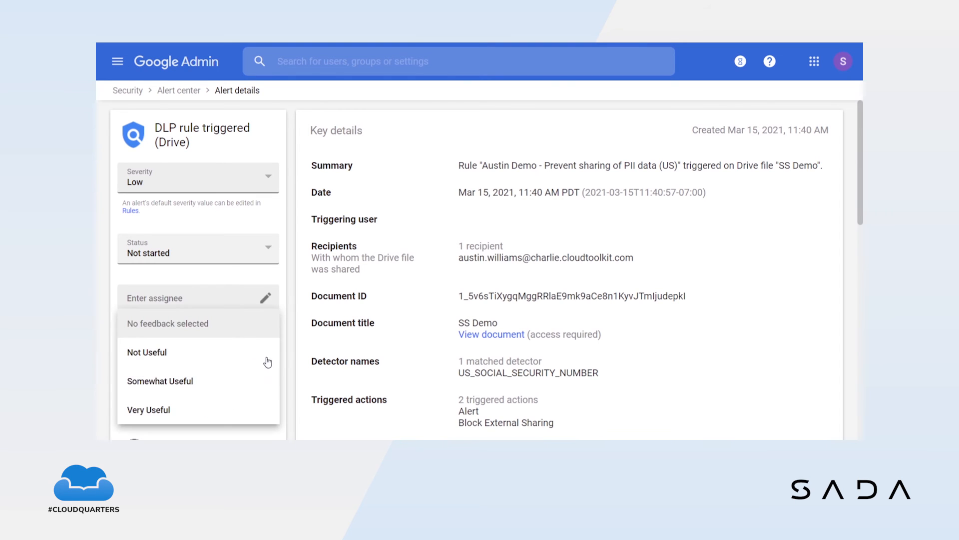
pyautogui.scroll(-2, 288, 348)
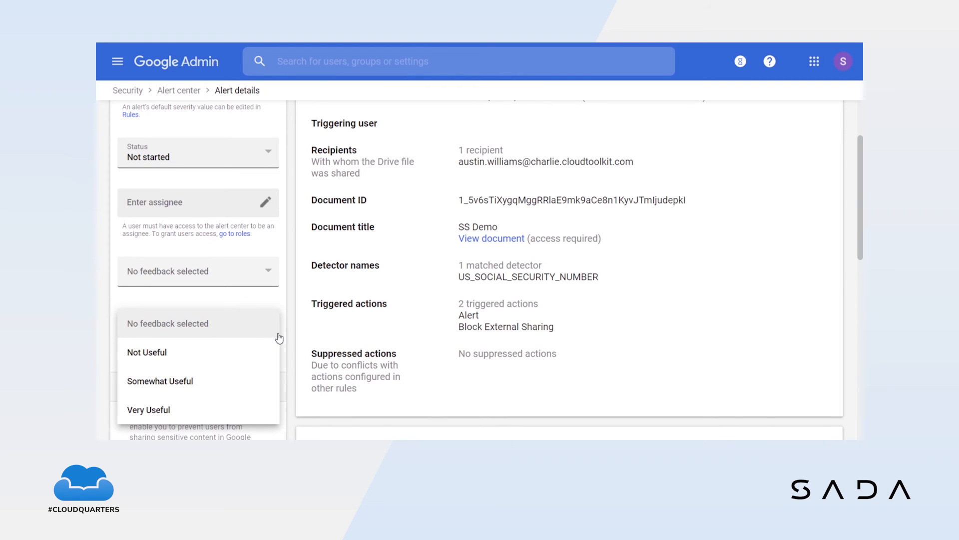
pyautogui.click(300, 319)
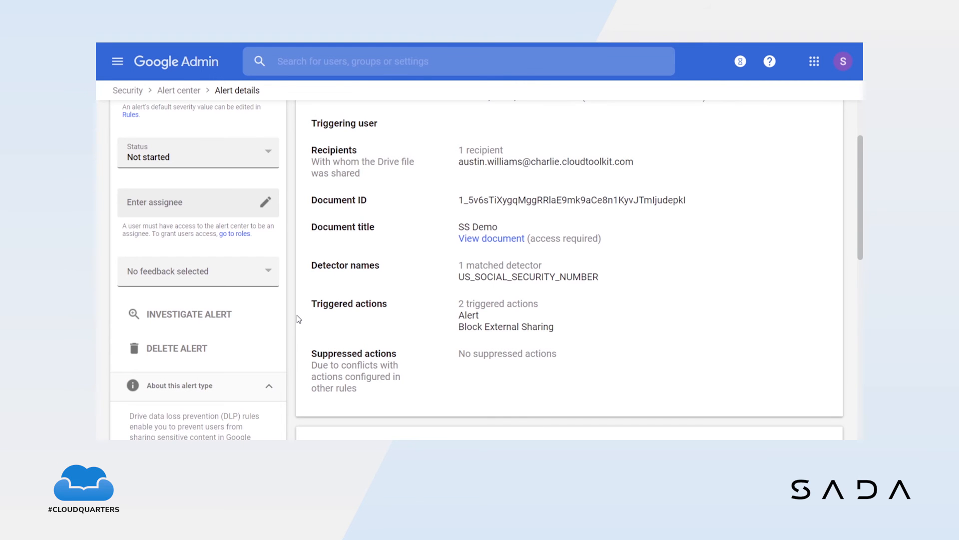
# - Investigate the alert in the investigation tool and review the prefilled rule log event search conditions
pyautogui.scroll(-2, 300, 318)
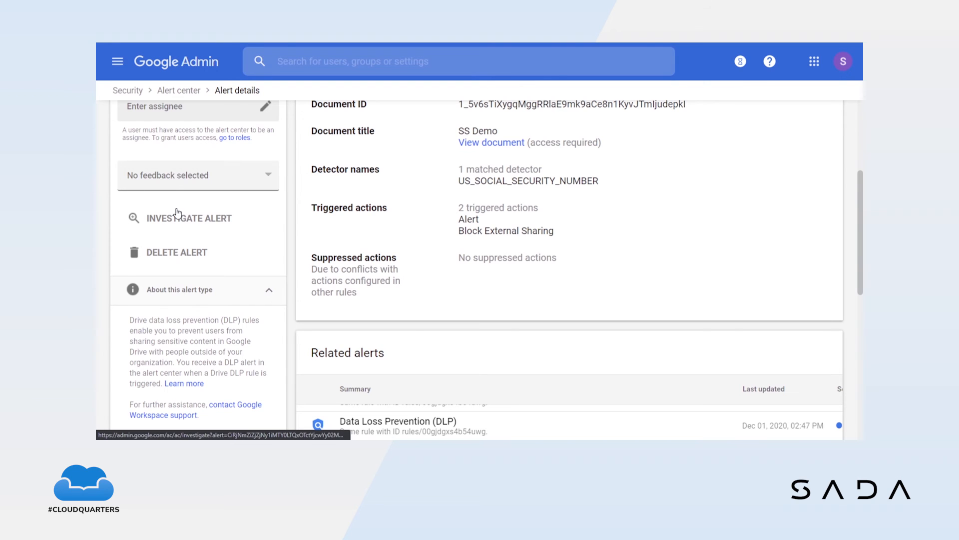
pyautogui.click(179, 215)
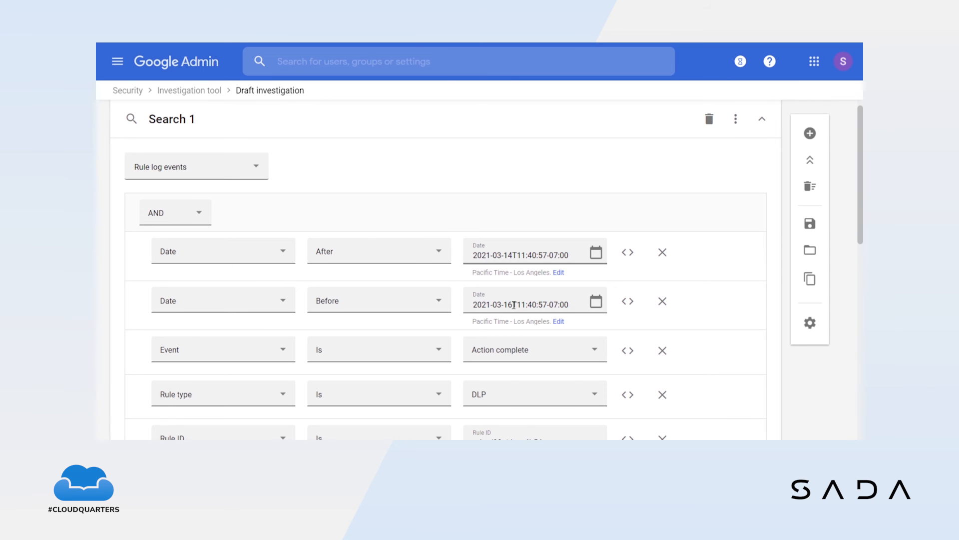
pyautogui.scroll(-1, 363, 238)
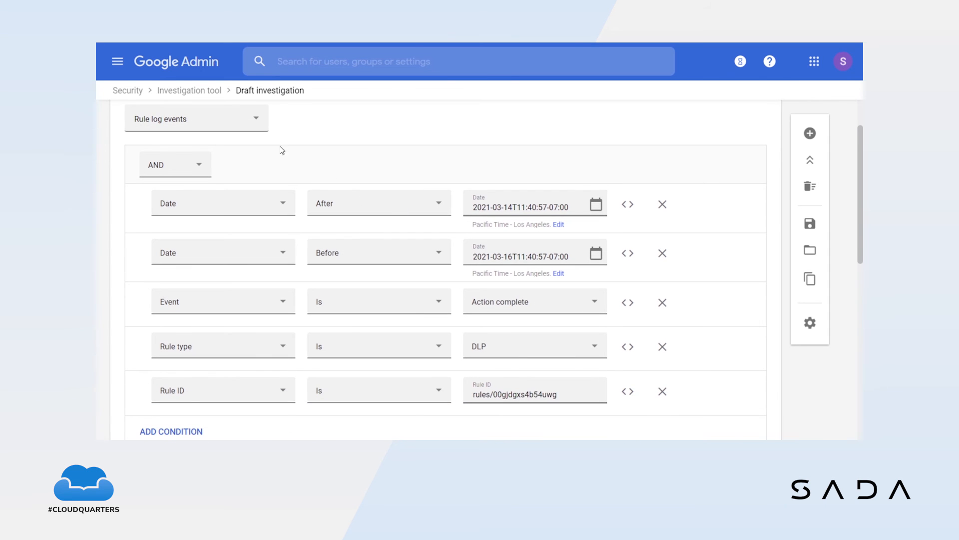
pyautogui.scroll(1, 217, 114)
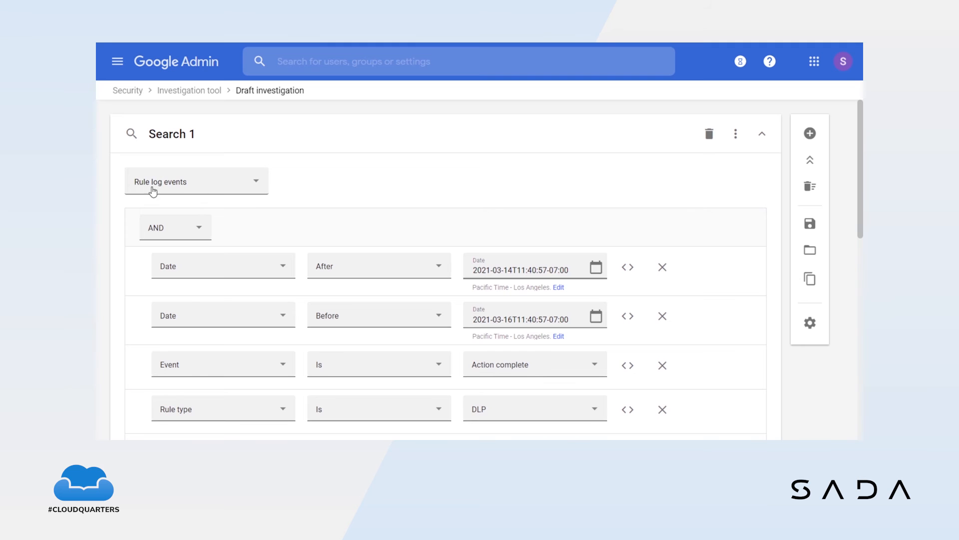
pyautogui.scroll(-2, 265, 240)
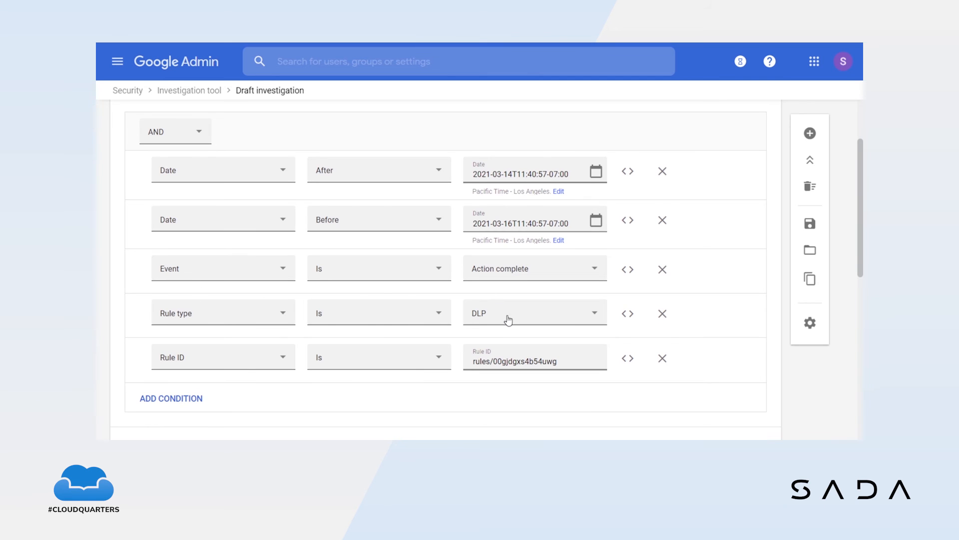
# - Examine the investigation's search results across the rule, triggered action, resource, owner, severity and scan type columns
pyautogui.scroll(-4, 464, 352)
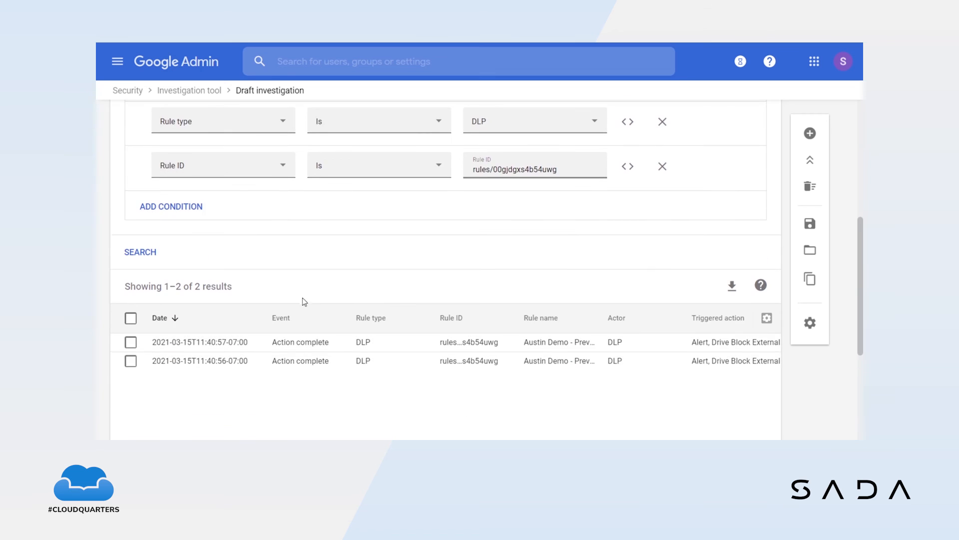
pyautogui.scroll(-3, 420, 370)
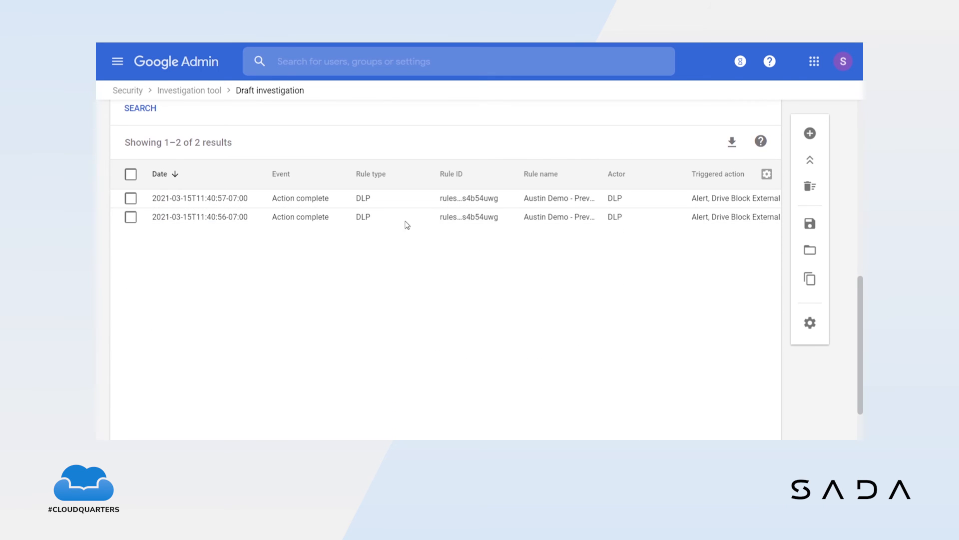
pyautogui.scroll(-2, 700, 360)
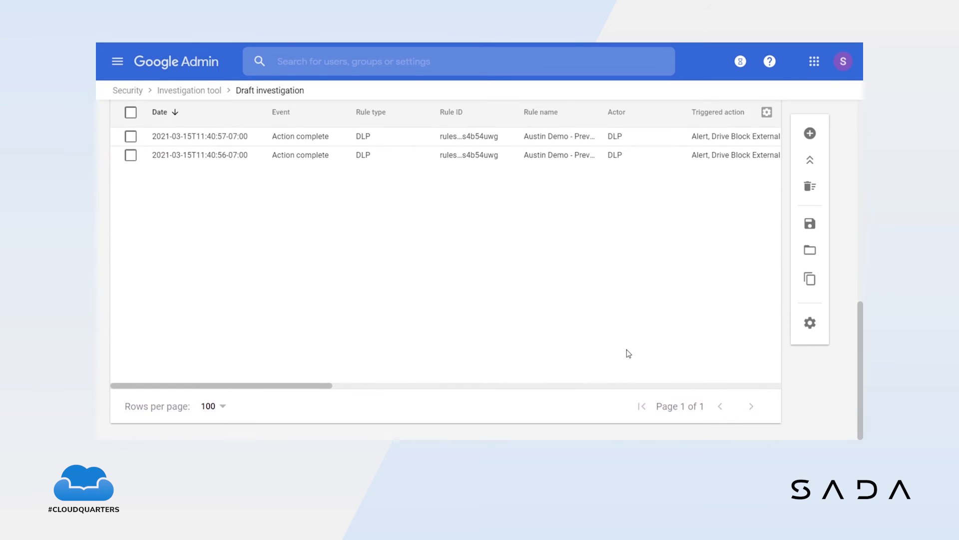
pyautogui.scroll(1, 450, 400)
pyautogui.moveTo(238, 435); pyautogui.dragTo(373, 435)
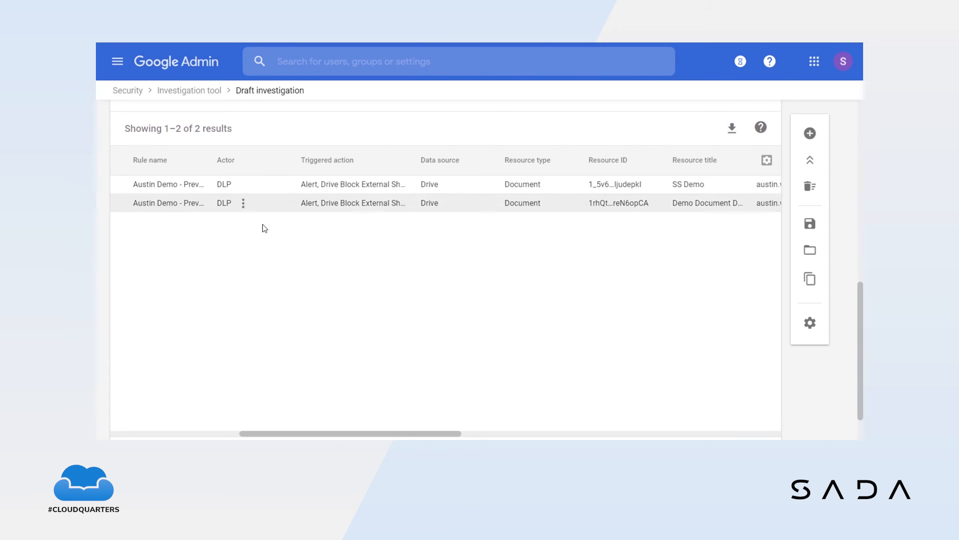
pyautogui.moveTo(380, 432); pyautogui.dragTo(455, 432)
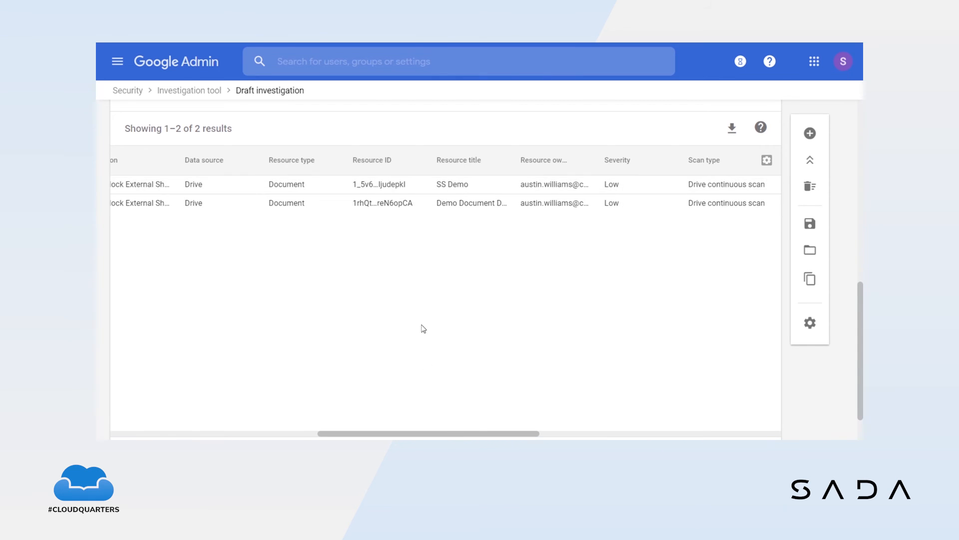
pyautogui.moveTo(443, 433); pyautogui.dragTo(499, 433)
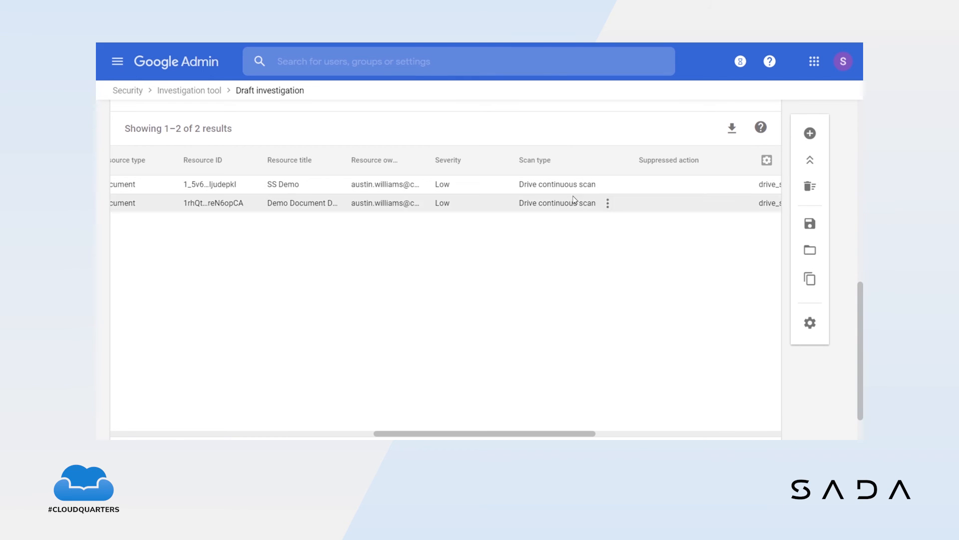
# - Pivot from the Demo Document result's resource ID to Drive log events by Document ID and run the search
pyautogui.moveTo(450, 433); pyautogui.dragTo(398, 416)
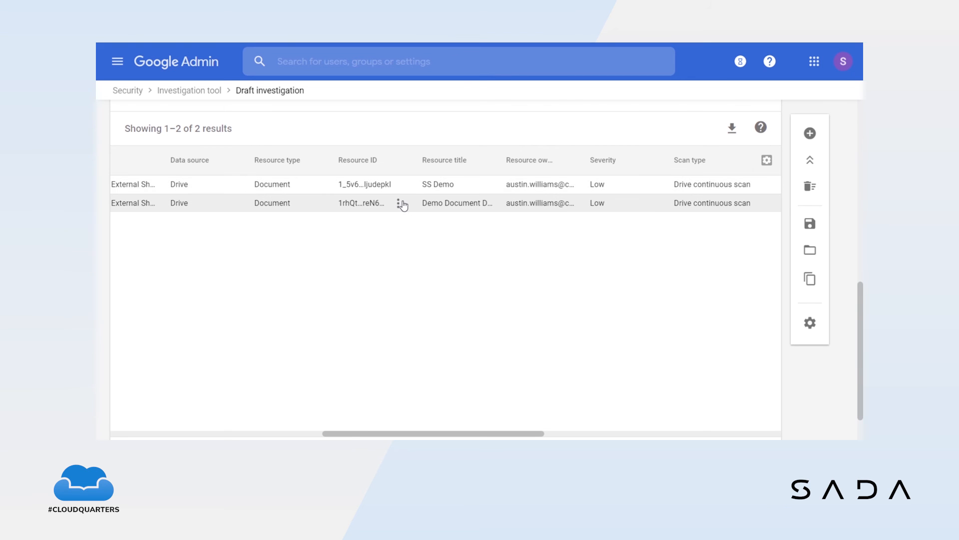
pyautogui.click(400, 204)
pyautogui.moveTo(383, 243)
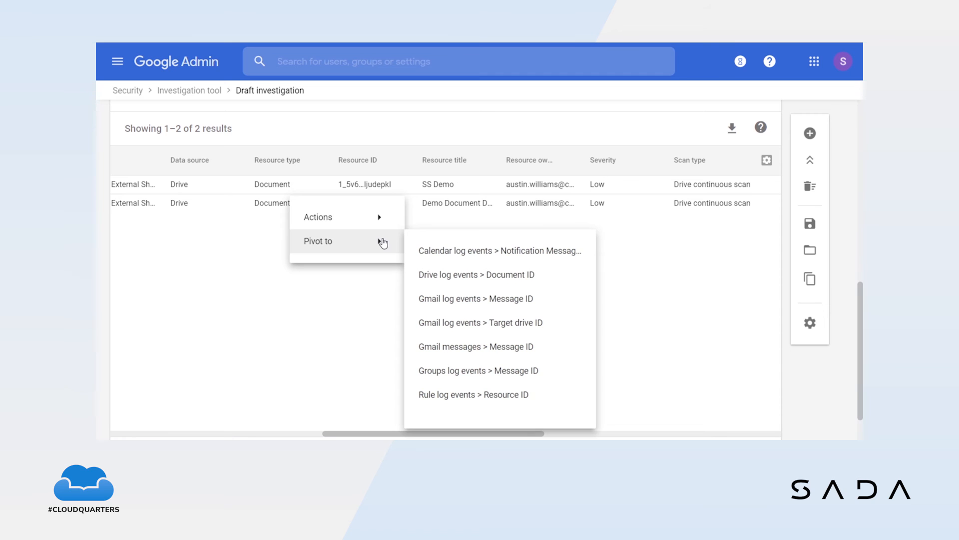
pyautogui.click(513, 273)
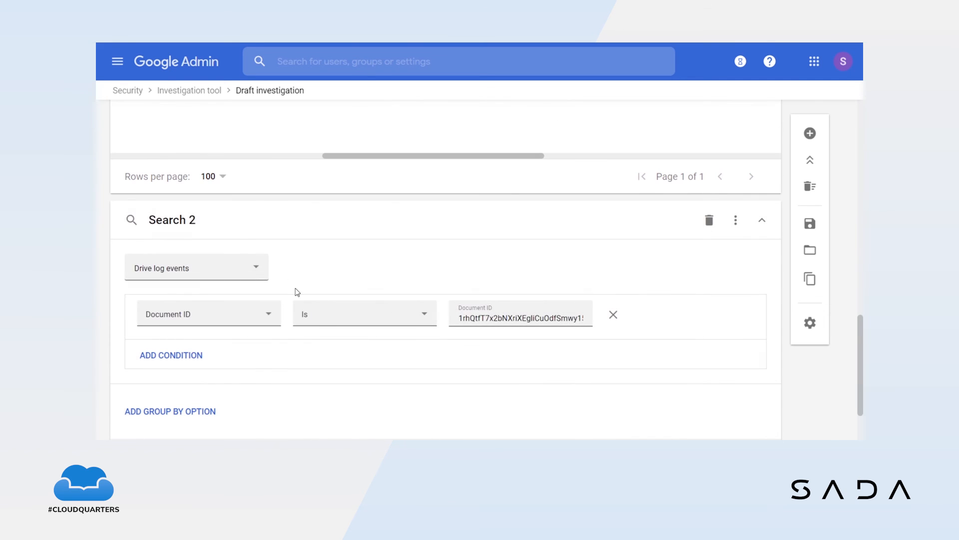
pyautogui.scroll(-2, 262, 343)
pyautogui.click(150, 376)
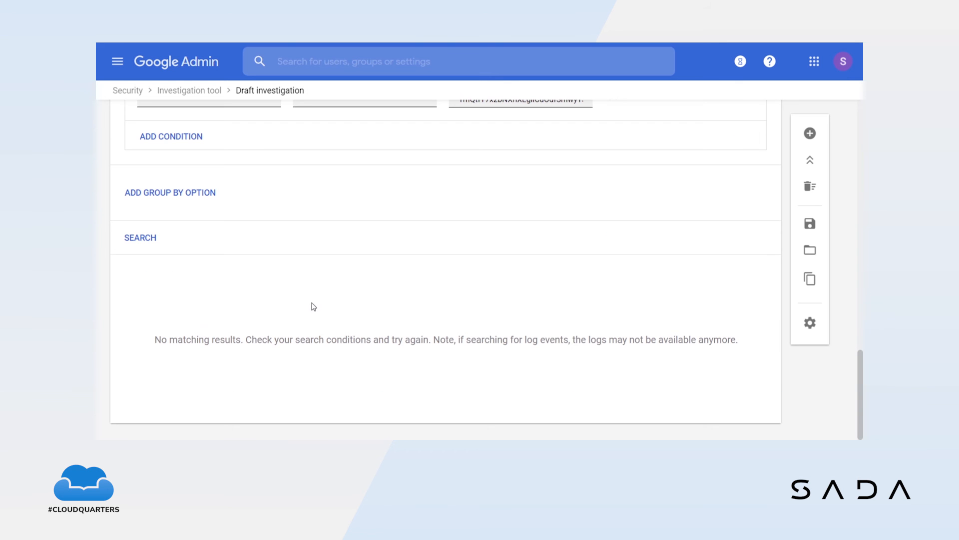
# - Return to the rule log results and view their date, event, rule, actor and triggered action columns
pyautogui.scroll(5, 314, 307)
pyautogui.scroll(5, 354, 289)
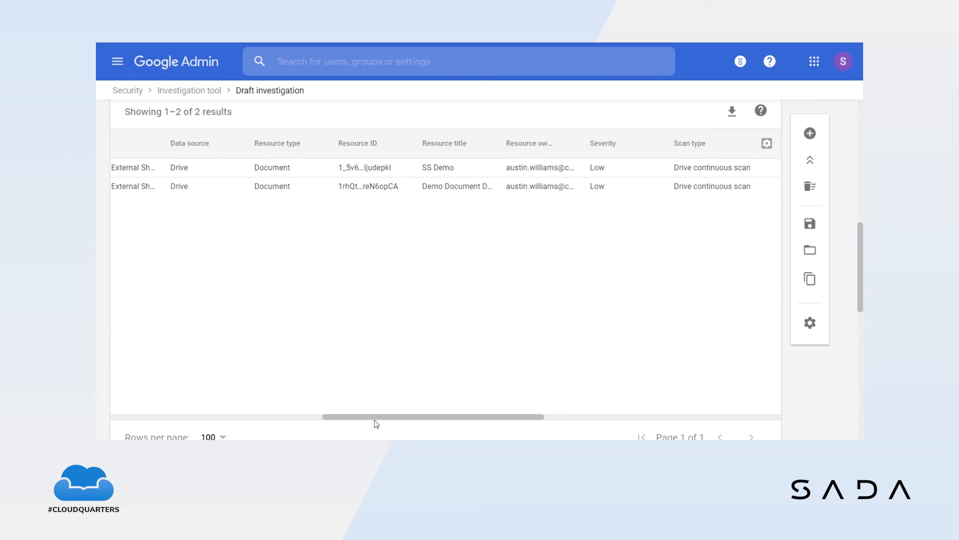
pyautogui.moveTo(376, 415); pyautogui.dragTo(148, 398)
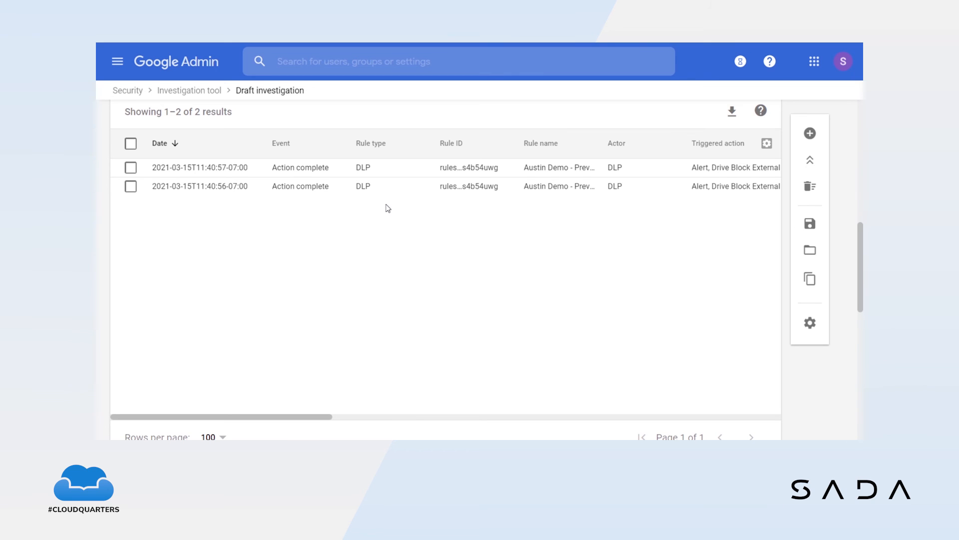
# - Open the Gmail service under Google Workspace apps and go to its Advanced settings
pyautogui.moveTo(128, 91); pyautogui.dragTo(205, 110)
pyautogui.click(258, 113)
pyautogui.click(117, 61)
pyautogui.moveTo(239, 193)
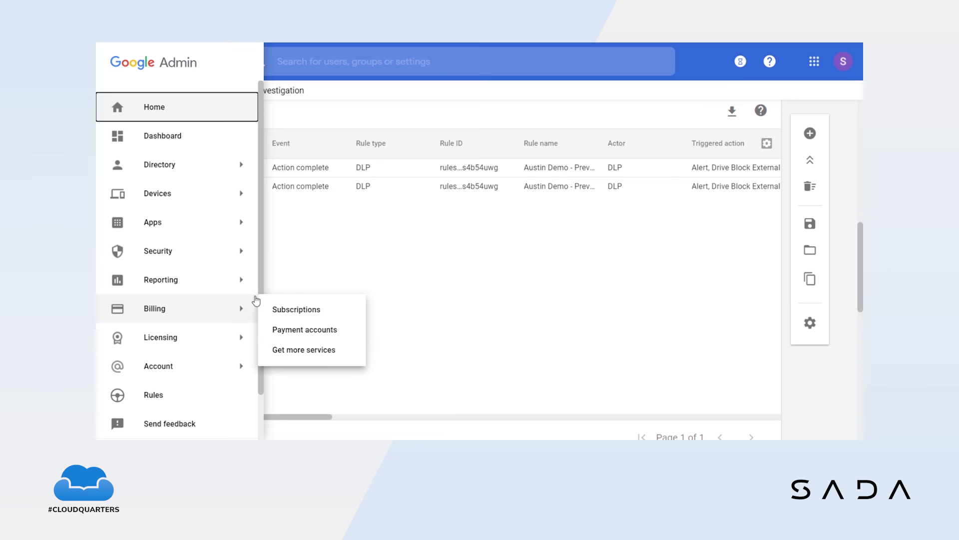
pyautogui.moveTo(196, 240)
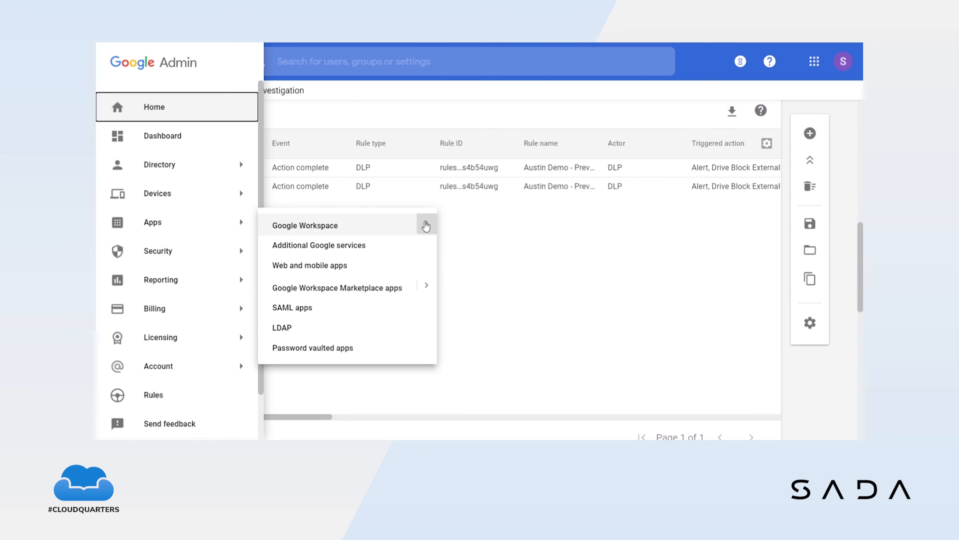
pyautogui.click(426, 223)
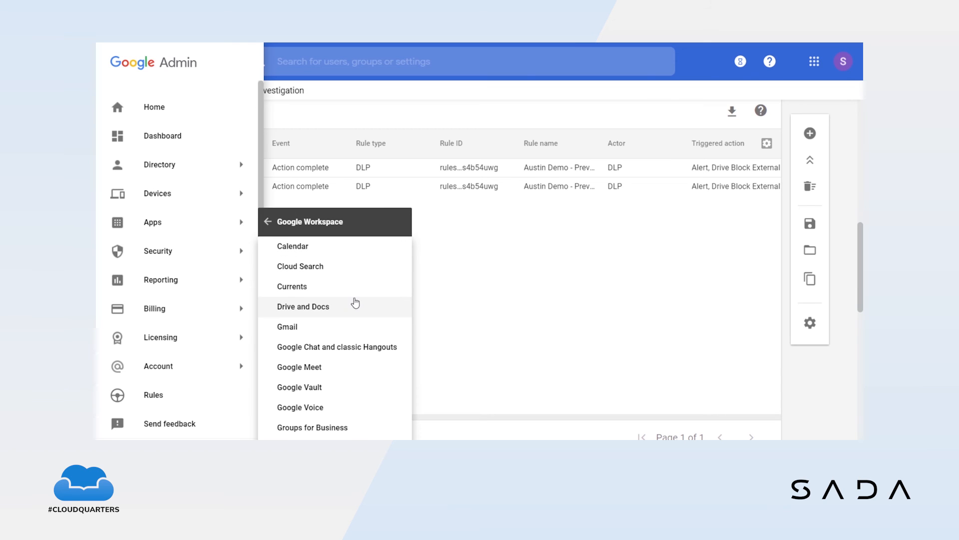
pyautogui.click(298, 332)
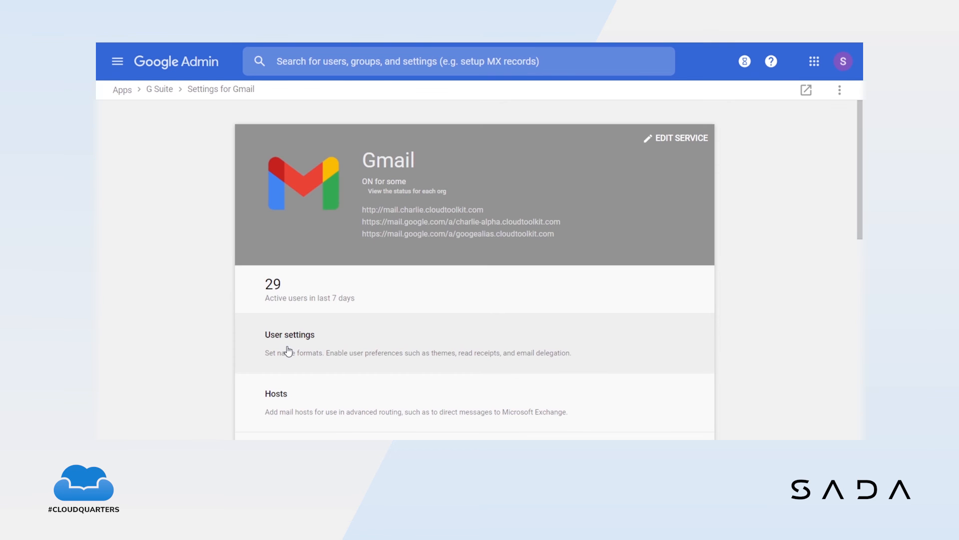
pyautogui.click(289, 351)
pyautogui.scroll(-4, 287, 350)
pyautogui.scroll(-6, 264, 350)
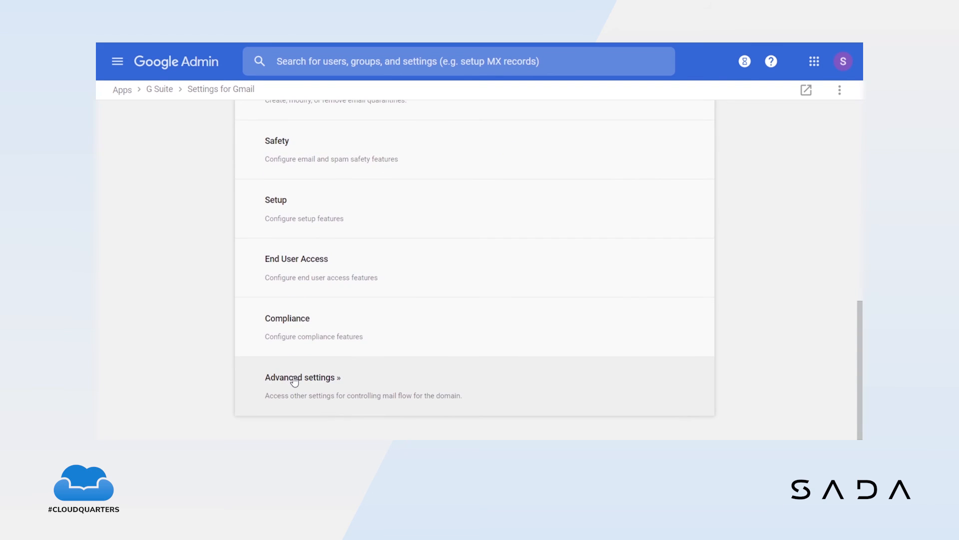
pyautogui.click(295, 379)
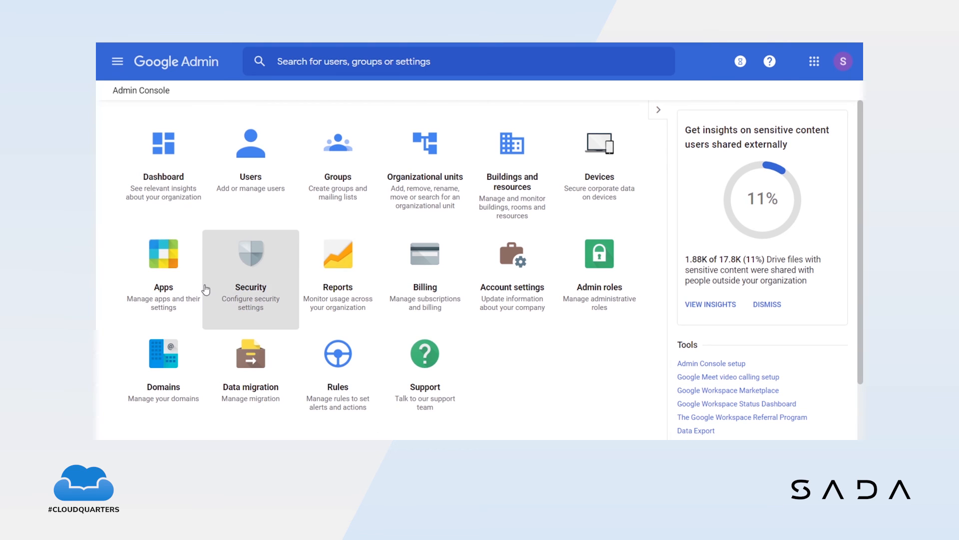
# - Open the Compliance settings of the Gmail service under Google Workspace apps
pyautogui.click(119, 64)
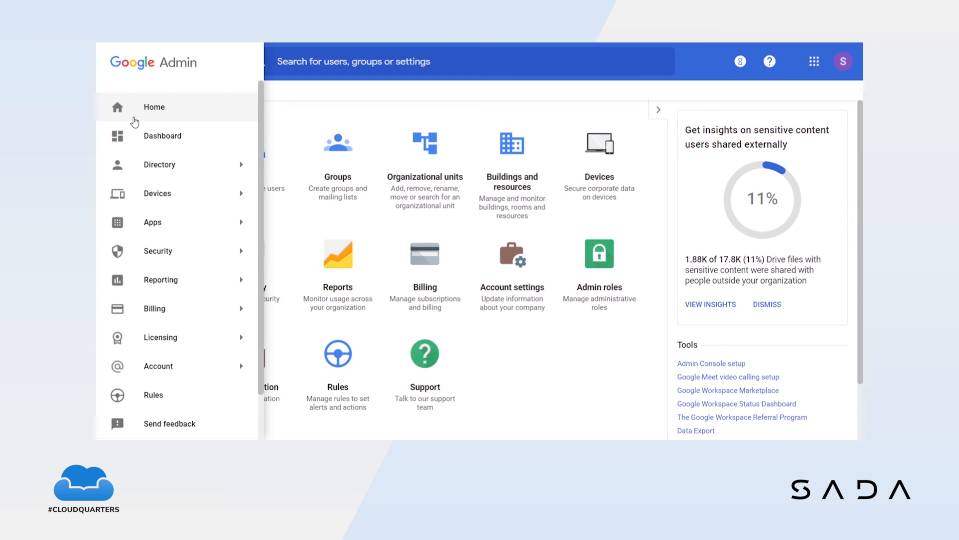
pyautogui.moveTo(229, 224)
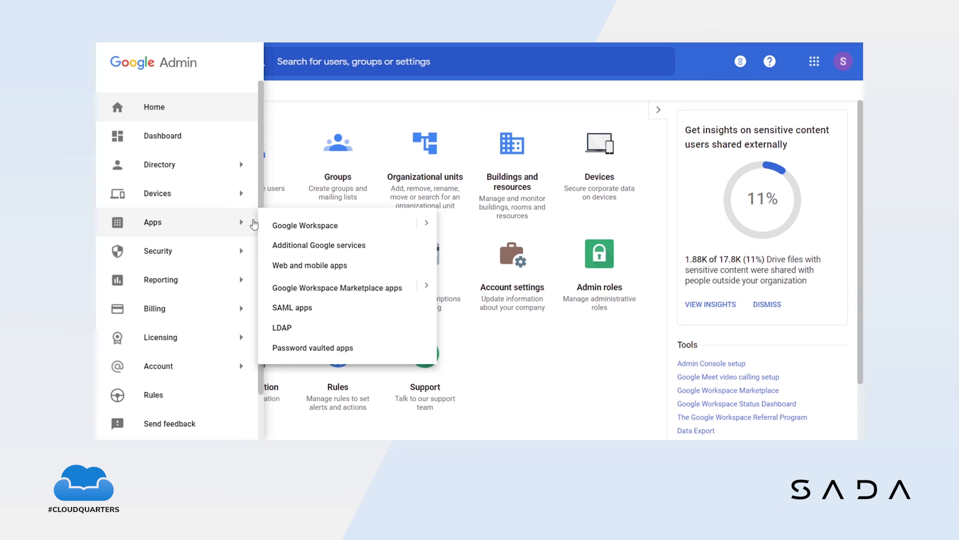
pyautogui.click(427, 227)
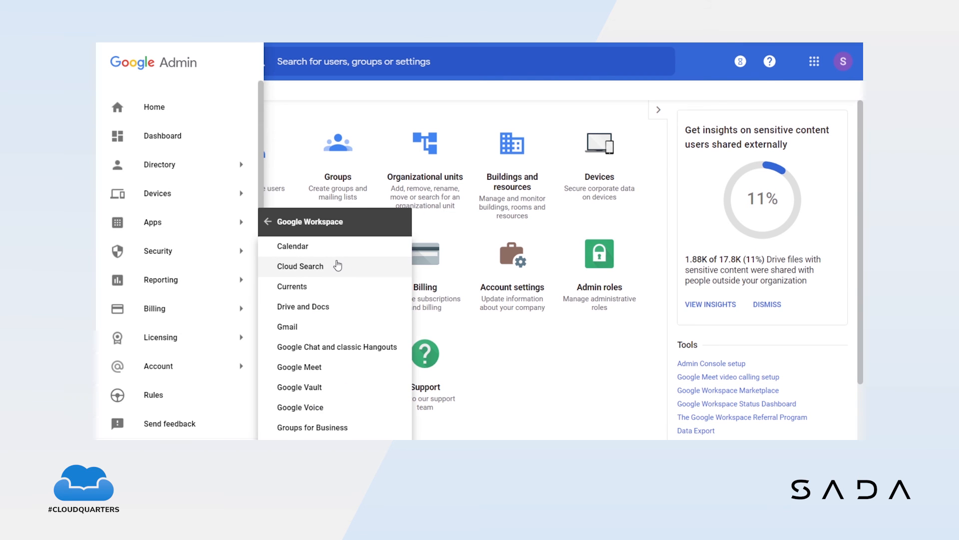
pyautogui.click(299, 327)
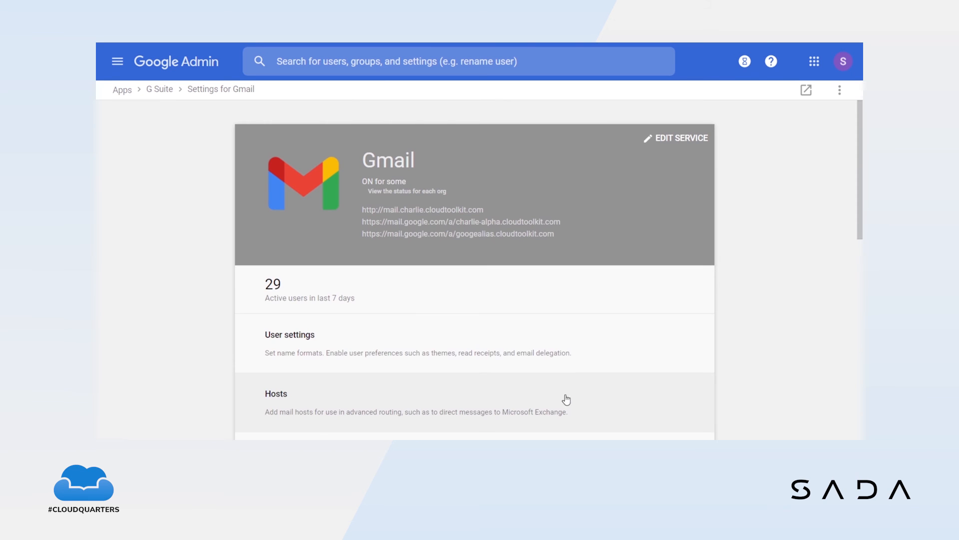
pyautogui.scroll(-5, 263, 301)
pyautogui.scroll(-5, 217, 313)
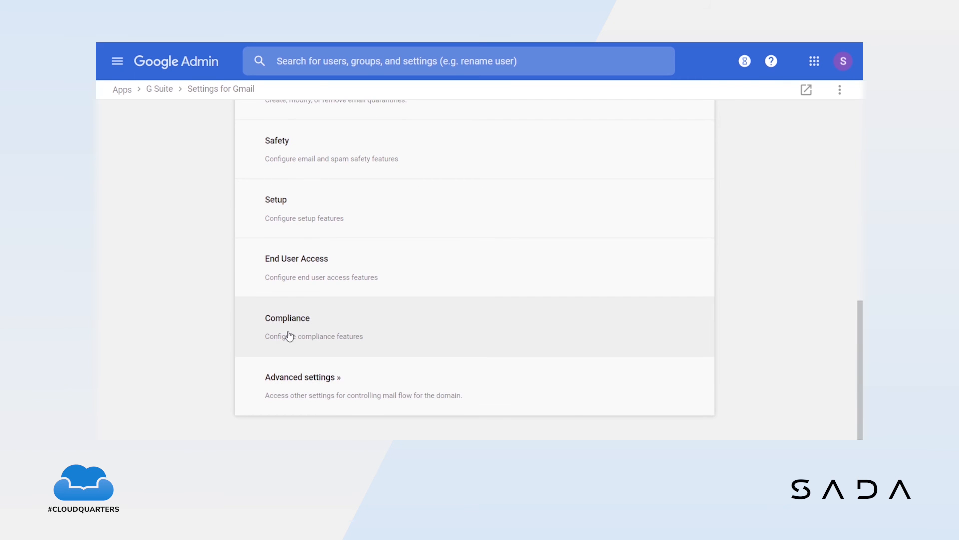
pyautogui.click(321, 324)
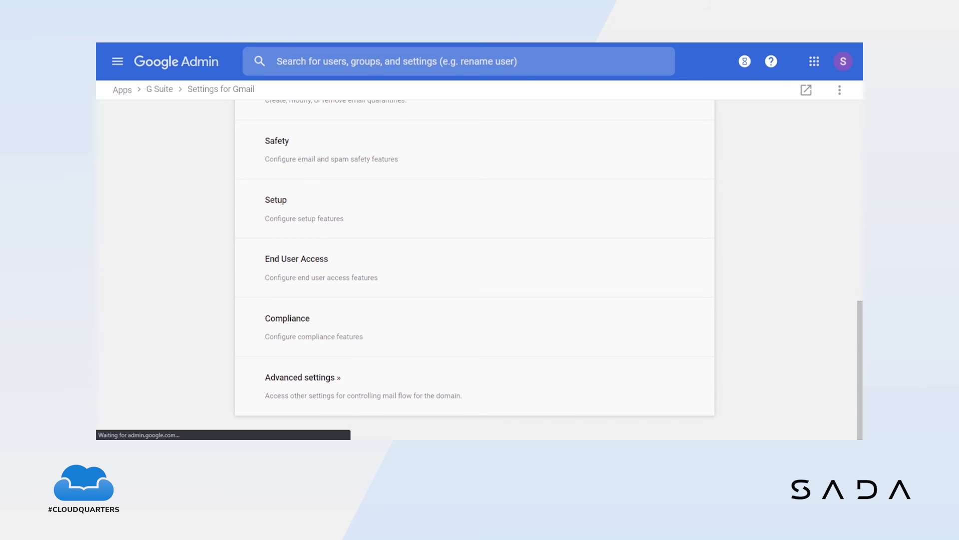
# - Review the existing content compliance rules and start another one with the description "Demo Rule"
pyautogui.scroll(-5, 303, 285)
pyautogui.scroll(-6, 372, 218)
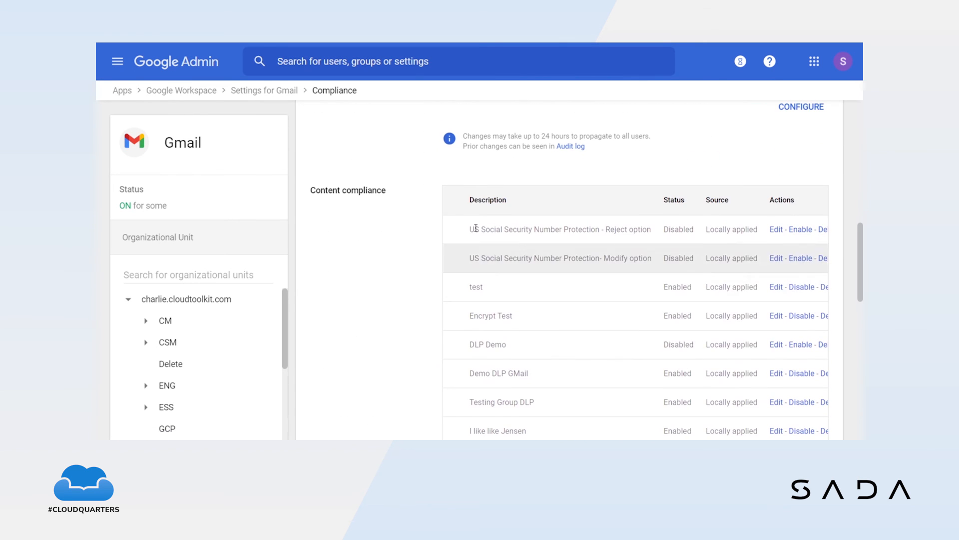
pyautogui.scroll(2, 560, 261)
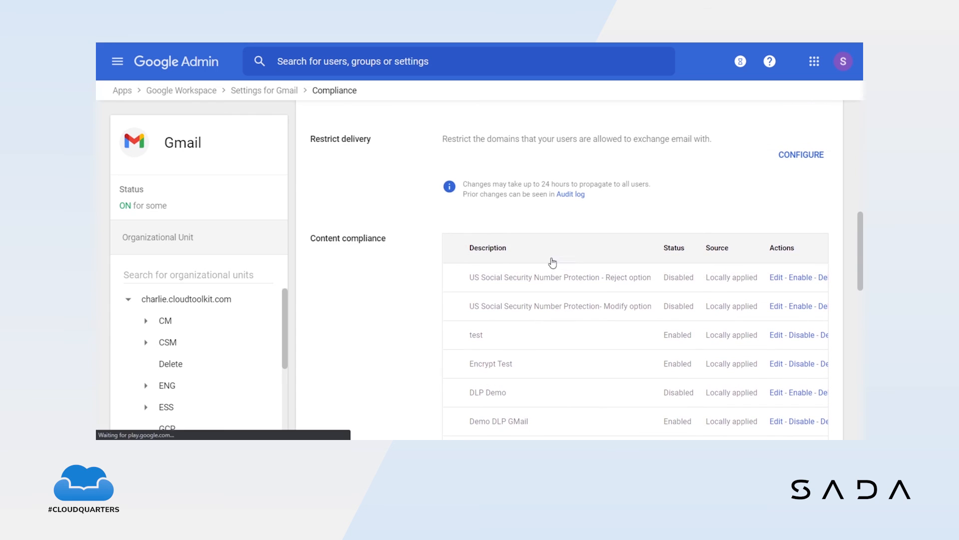
pyautogui.scroll(-2, 433, 249)
pyautogui.scroll(-4, 433, 248)
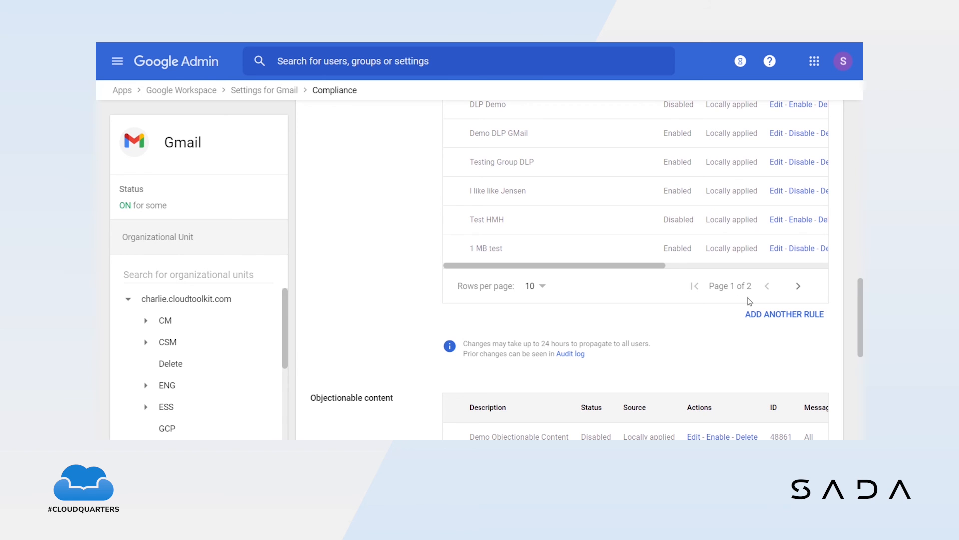
pyautogui.click(760, 315)
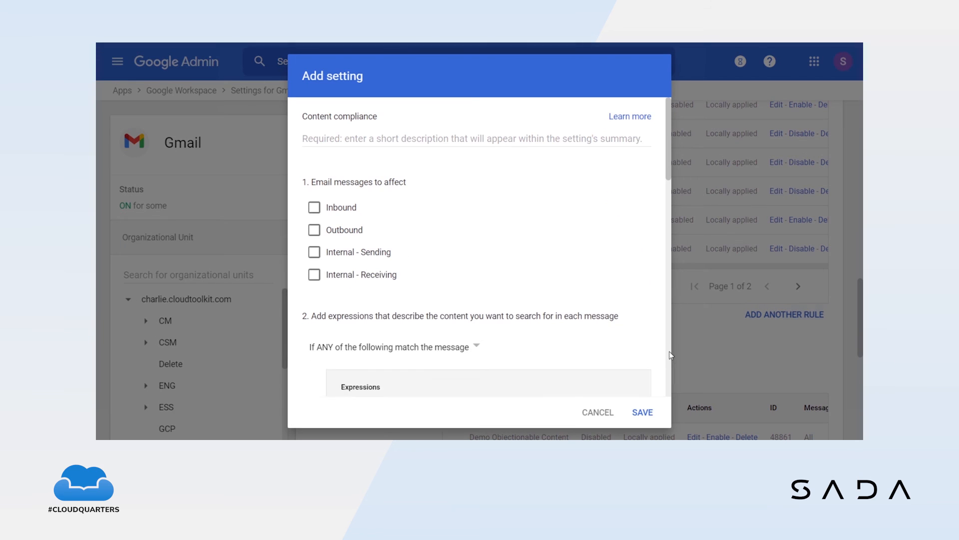
pyautogui.click(432, 142)
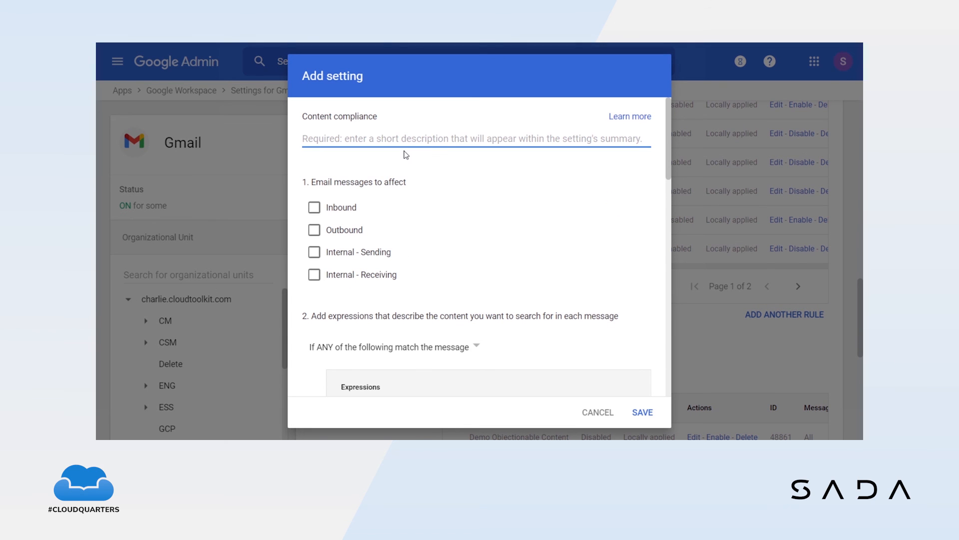
pyautogui.write('Demo Rule')
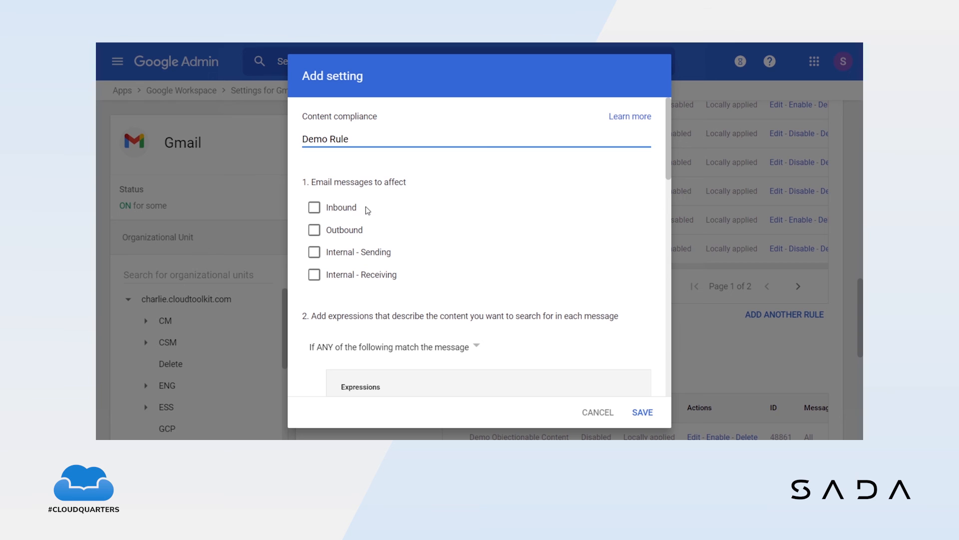
# - Apply the rule to inbound and outbound messages, triggering if ANY of the expressions match the message
pyautogui.click(347, 214)
pyautogui.click(353, 230)
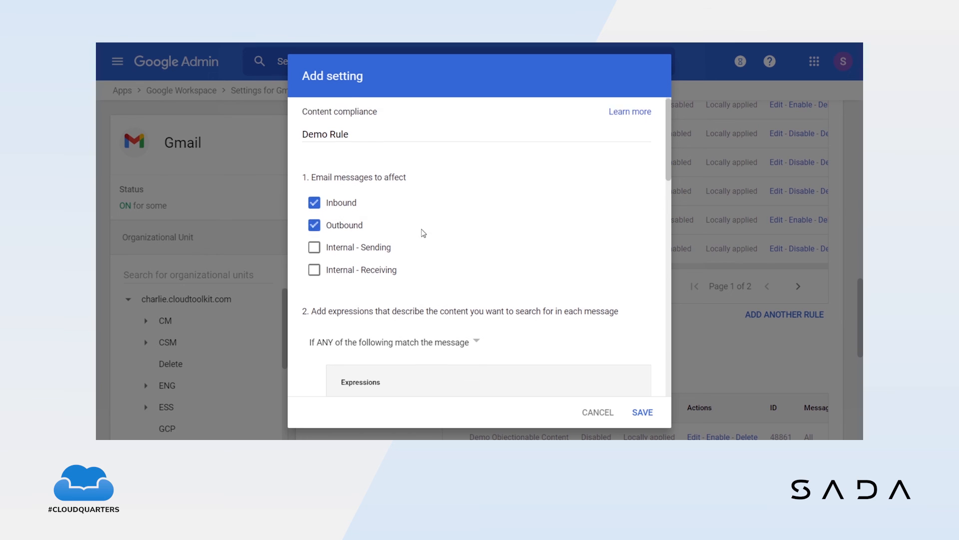
pyautogui.scroll(-2, 422, 235)
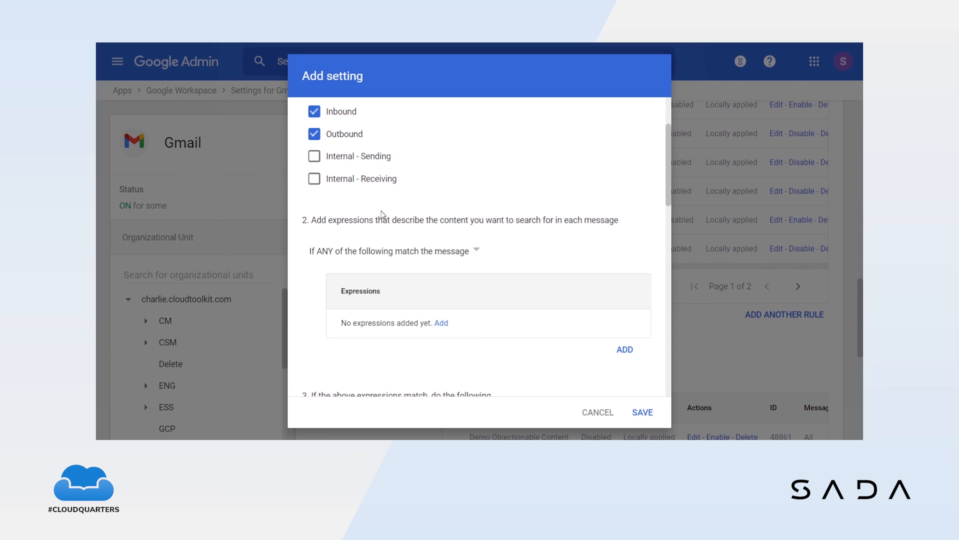
pyautogui.scroll(-1, 358, 209)
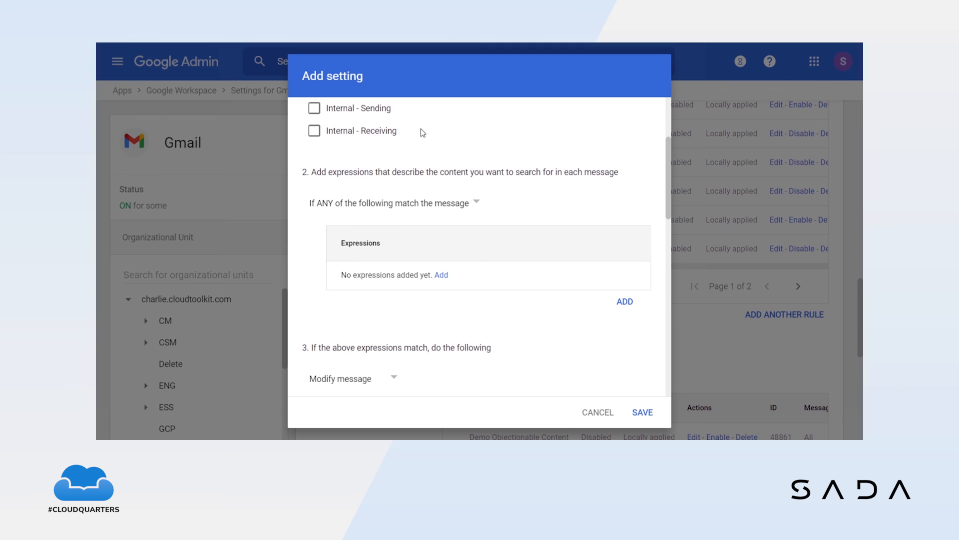
pyautogui.click(410, 208)
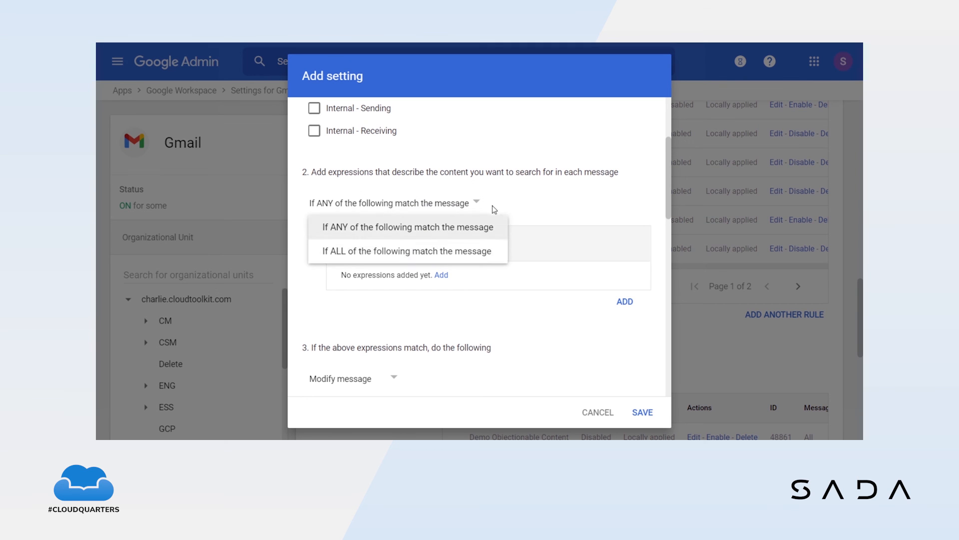
pyautogui.click(419, 230)
# - Start a new expression for the rule and set its type to Advanced content match
pyautogui.click(443, 274)
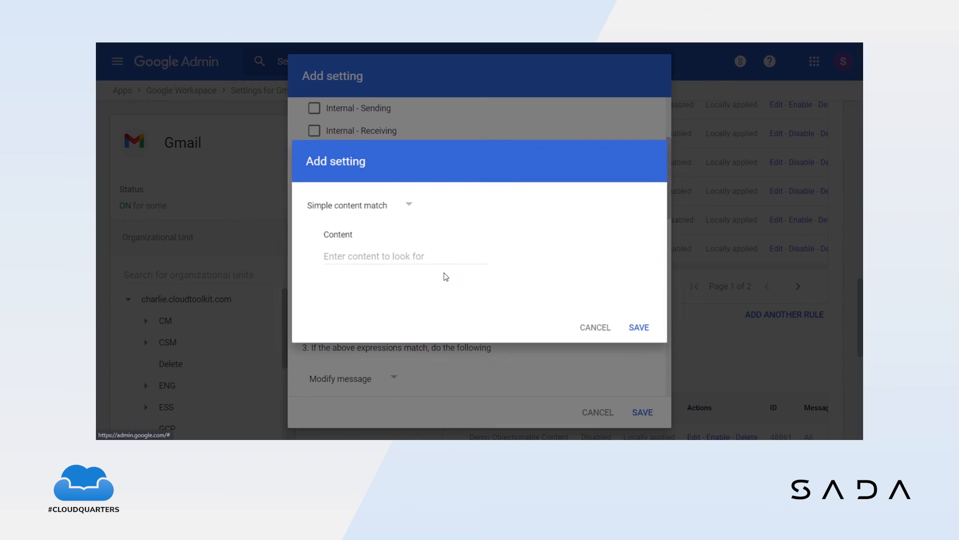
pyautogui.click(405, 204)
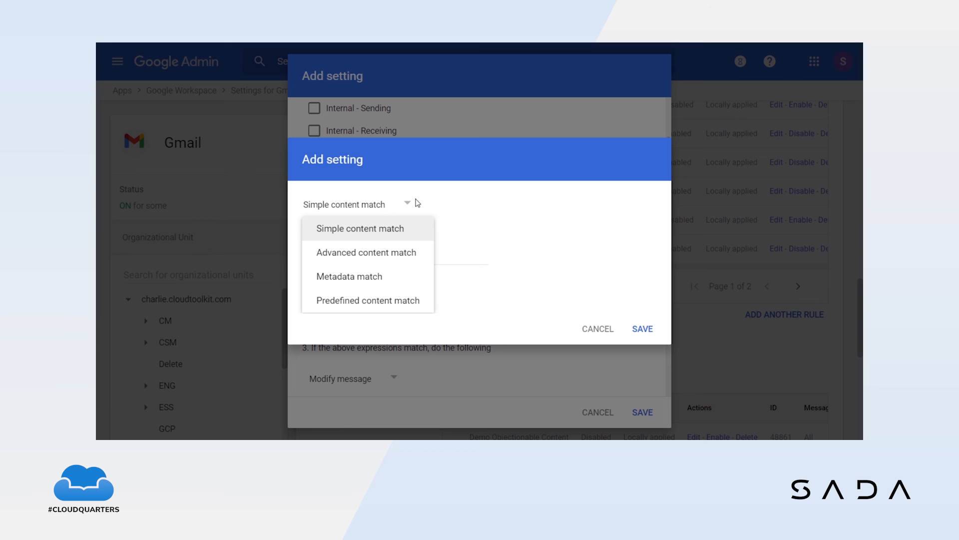
pyautogui.click(433, 198)
pyautogui.click(403, 257)
pyautogui.click(408, 210)
pyautogui.click(395, 253)
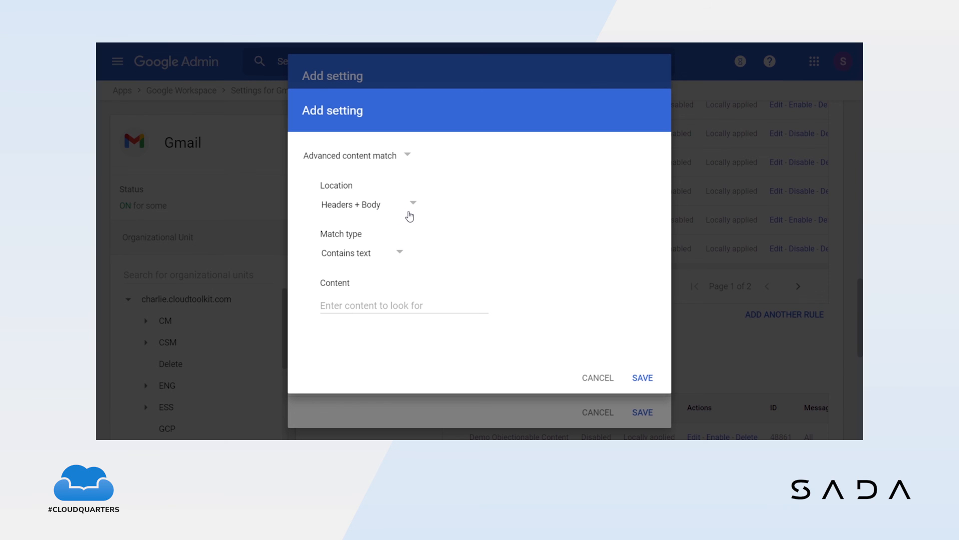
# - Switch the expression to Metadata match and view the available attributes without choosing another one
pyautogui.click(409, 155)
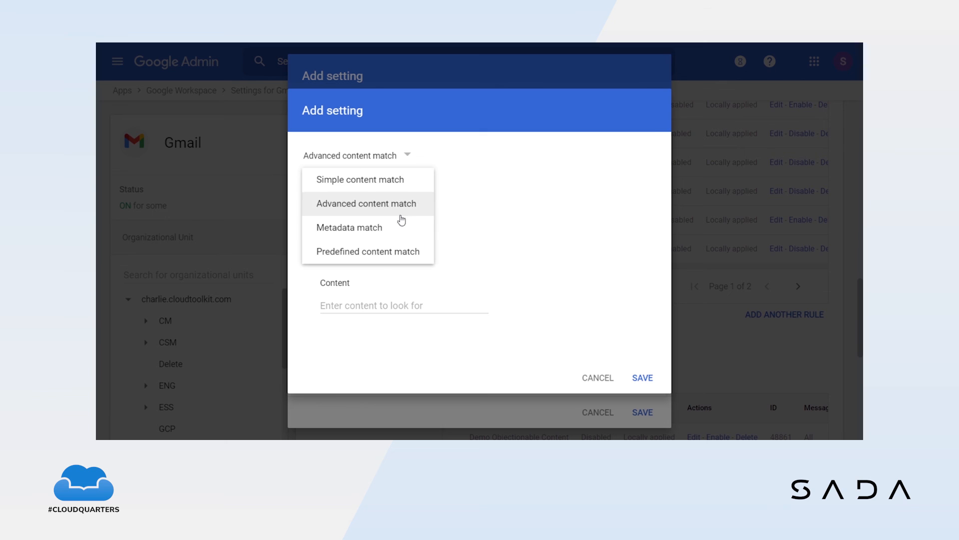
pyautogui.click(387, 230)
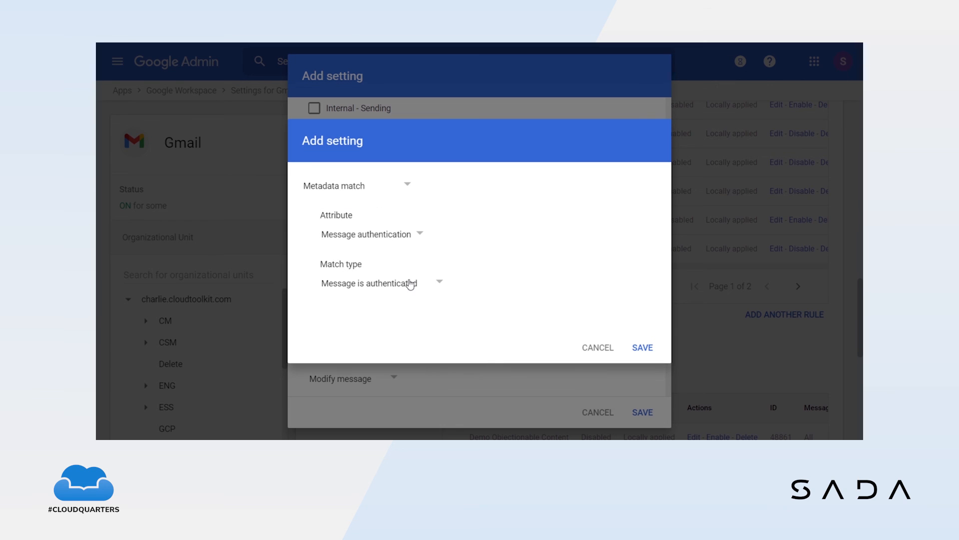
pyautogui.click(419, 238)
pyautogui.scroll(-4, 418, 270)
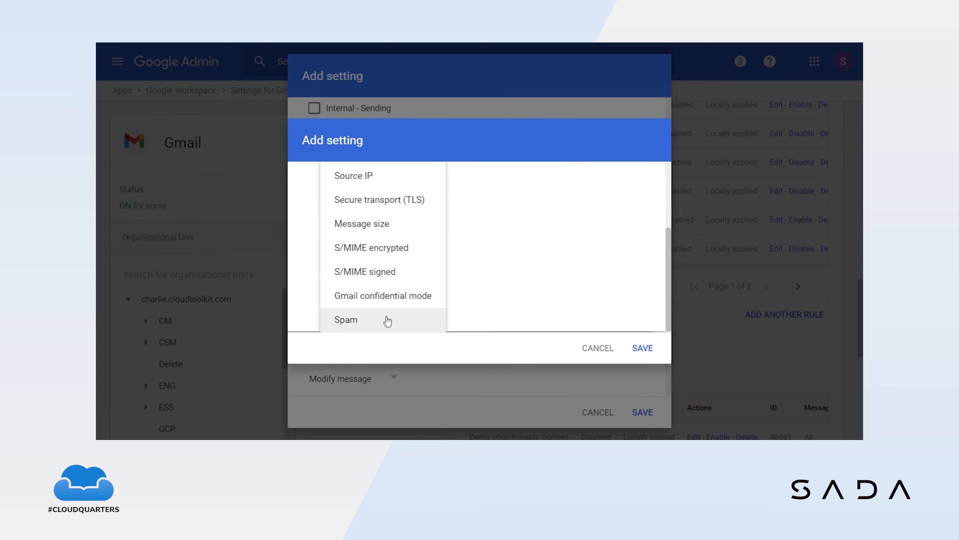
pyautogui.click(488, 274)
# - Change the expression to a Predefined content match for Spain - NIF Number and save it
pyautogui.click(406, 186)
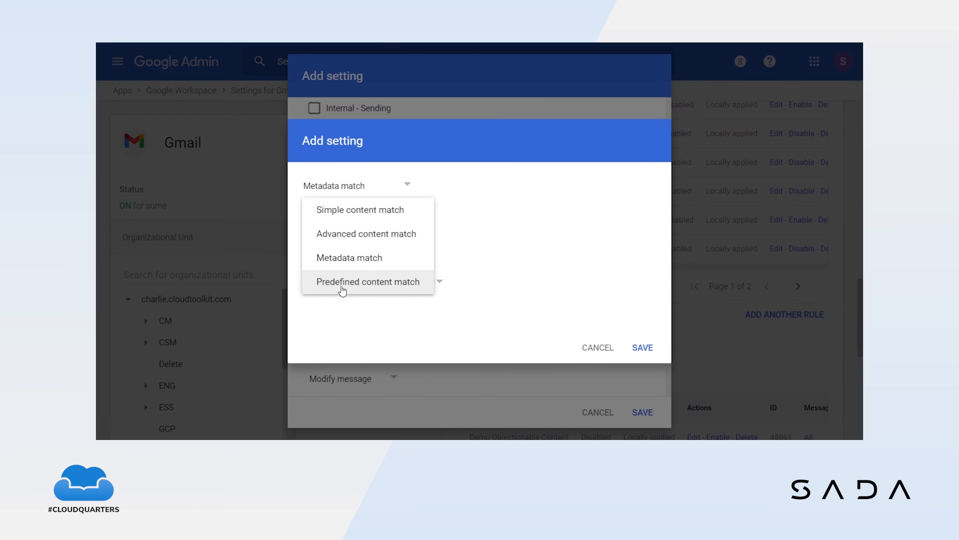
pyautogui.click(356, 280)
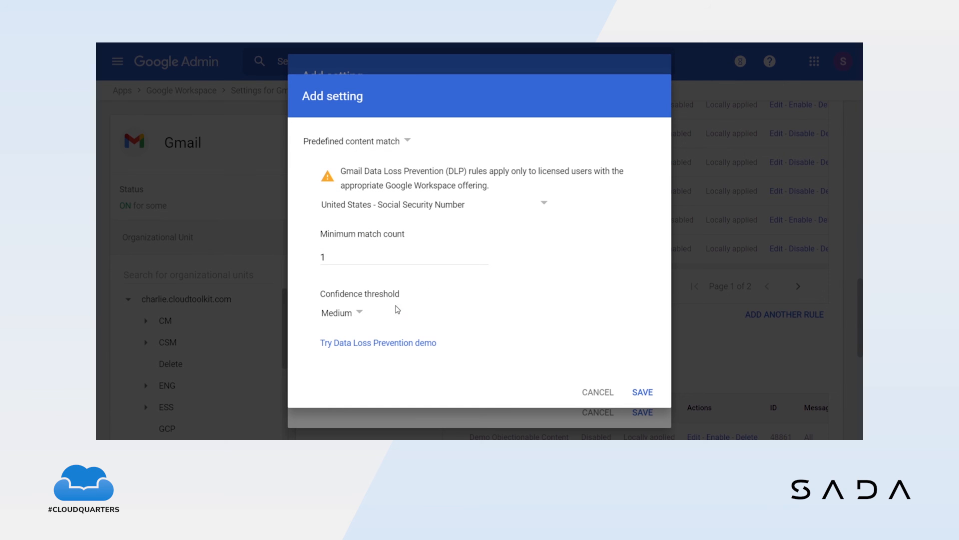
pyautogui.click(436, 202)
pyautogui.scroll(-2, 506, 280)
pyautogui.scroll(-7, 505, 280)
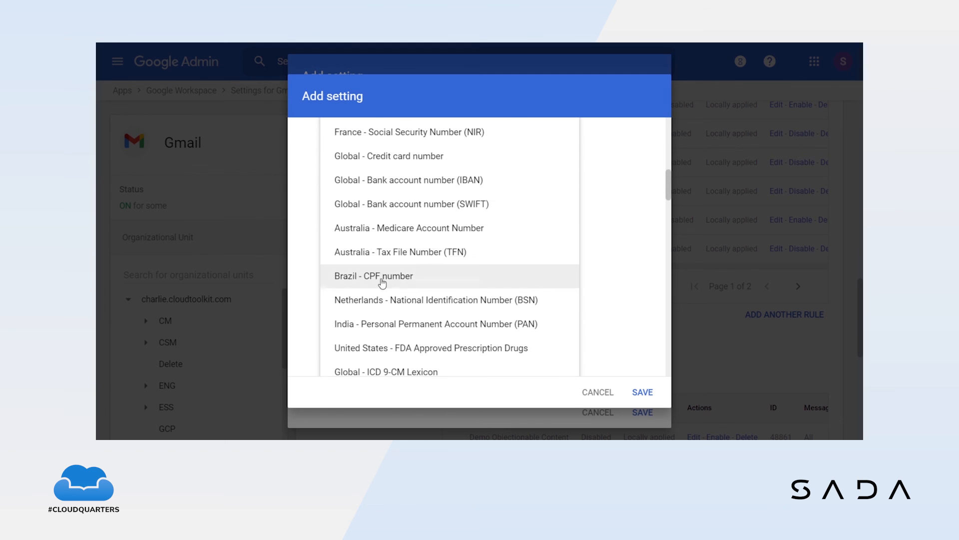
pyautogui.scroll(-3, 429, 294)
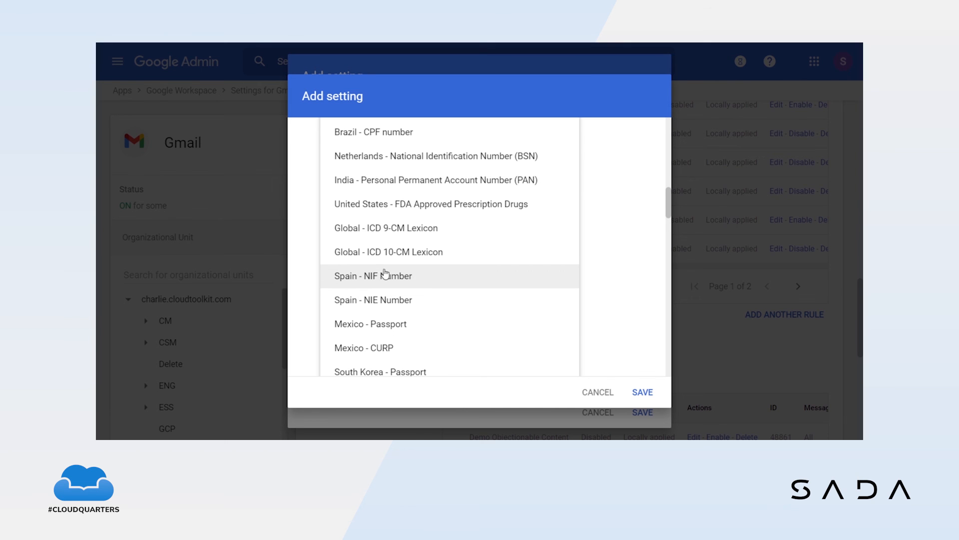
pyautogui.scroll(-1, 400, 260)
pyautogui.click(417, 230)
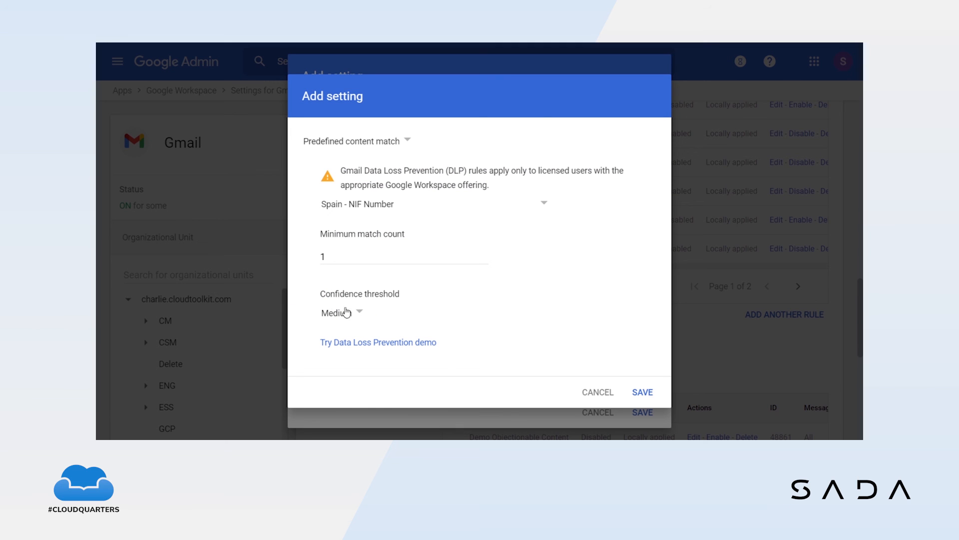
pyautogui.click(643, 391)
# - Add a second Predefined content match expression for United States - Social Security Number and view the ANY and ALL matching options
pyautogui.click(620, 316)
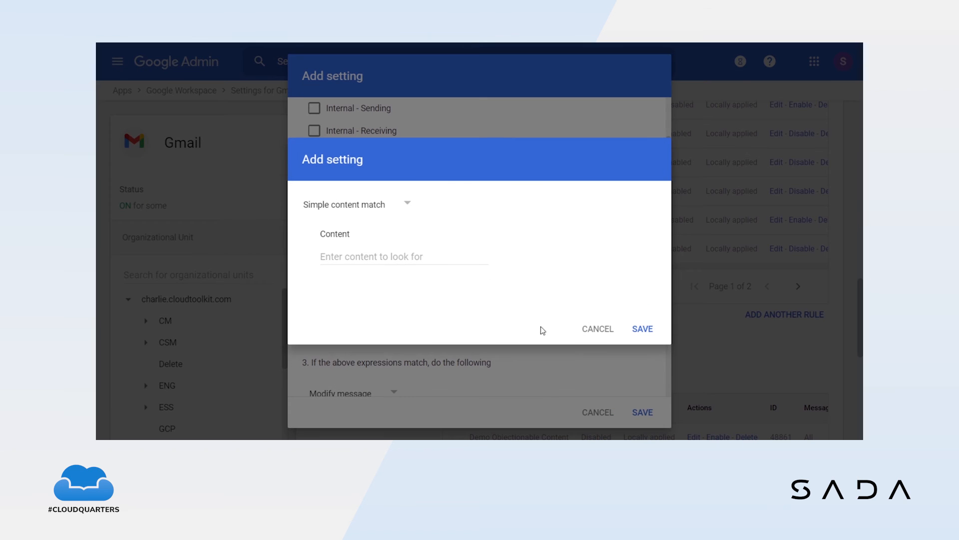
pyautogui.click(418, 252)
pyautogui.click(400, 206)
pyautogui.click(382, 300)
pyautogui.click(523, 212)
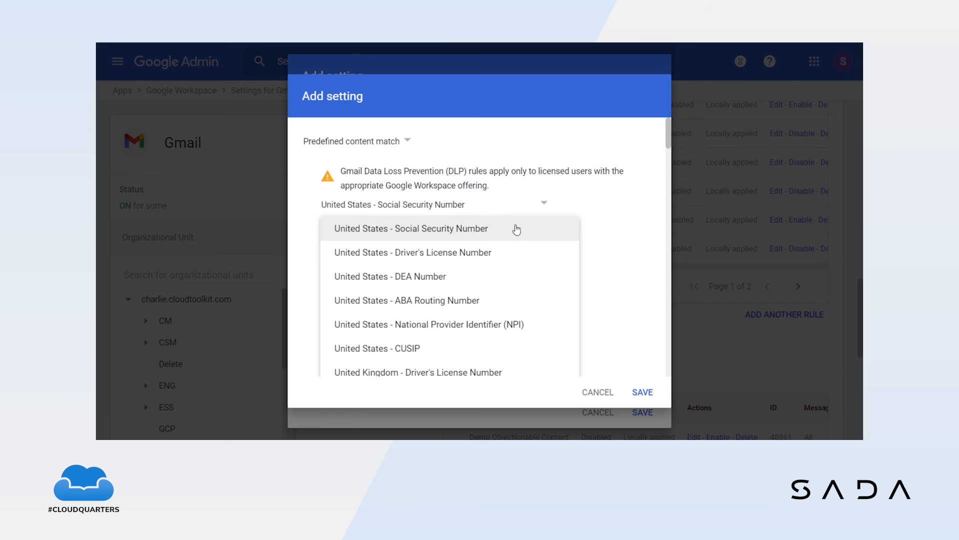
pyautogui.click(517, 228)
pyautogui.click(631, 390)
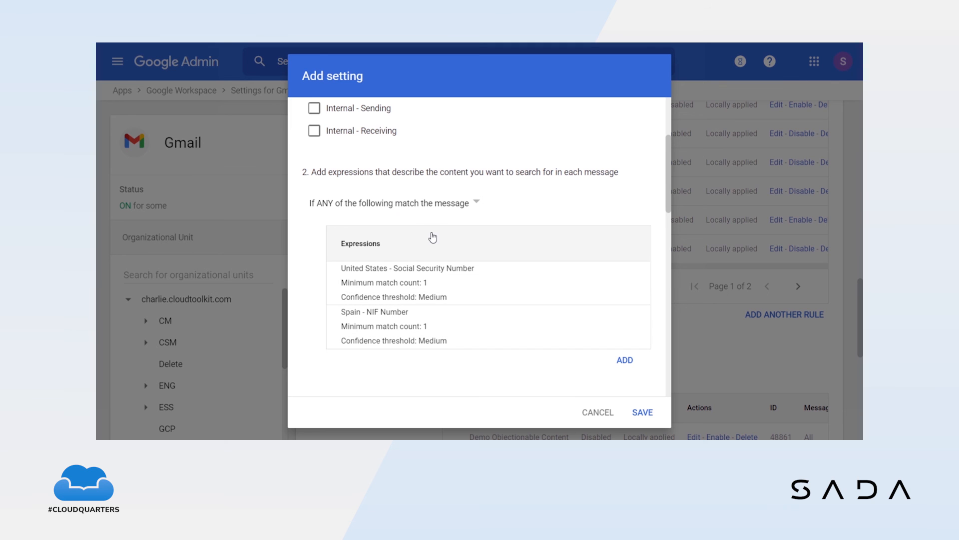
pyautogui.click(440, 208)
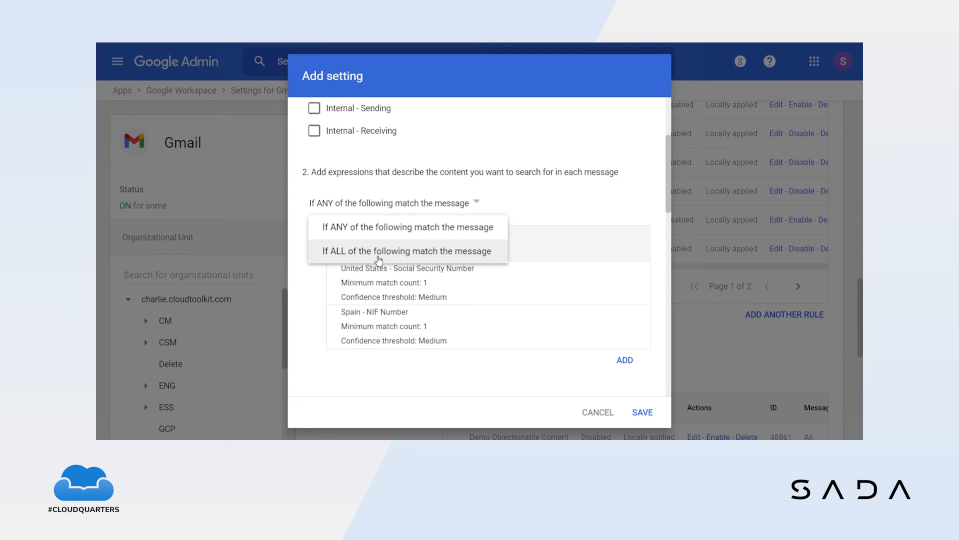
pyautogui.click(547, 212)
# - Change the rule's action to Quarantine message and view the available quarantines
pyautogui.scroll(-5, 489, 291)
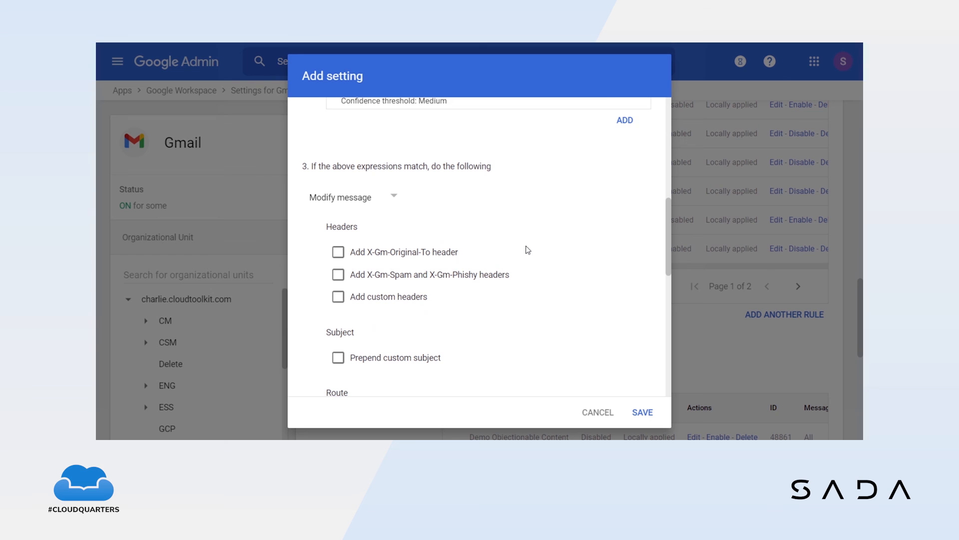
pyautogui.click(384, 197)
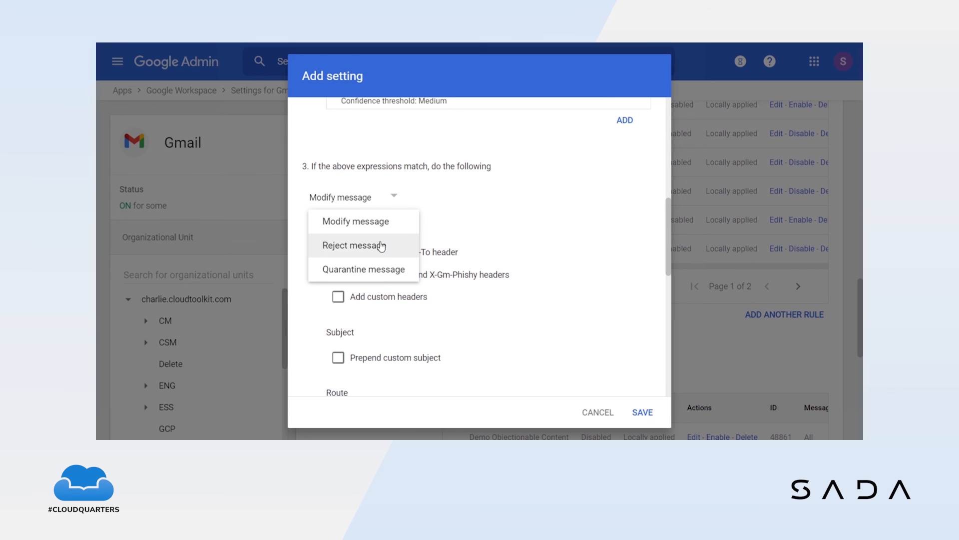
pyautogui.click(342, 272)
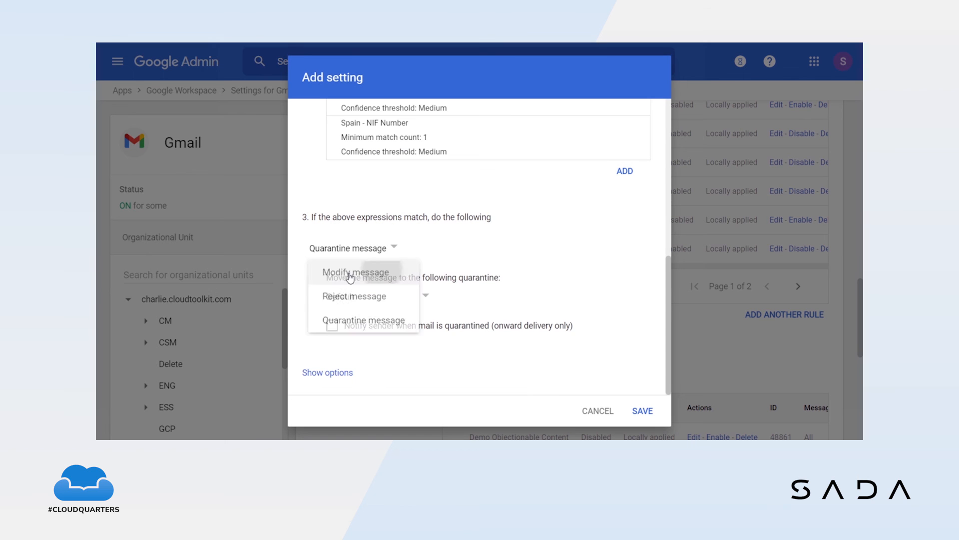
pyautogui.click(396, 298)
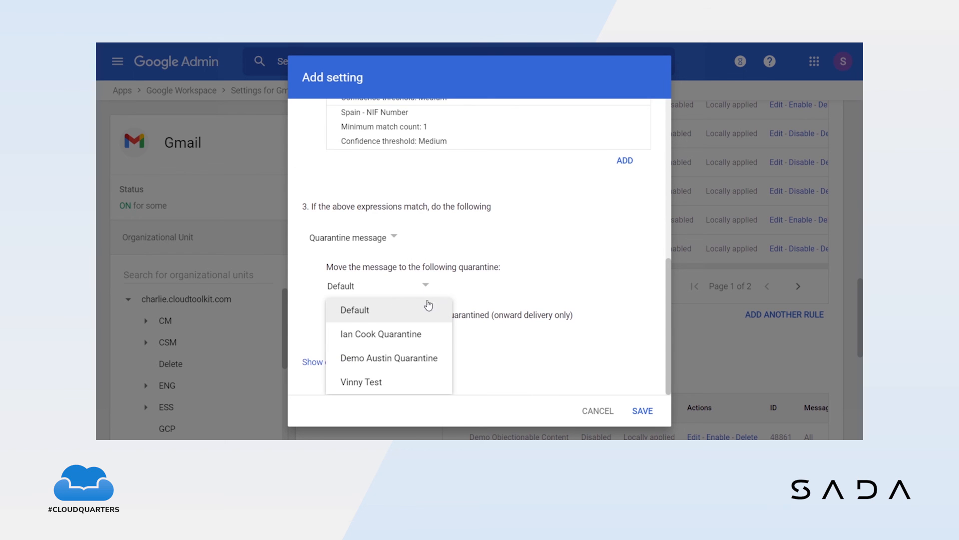
pyautogui.click(395, 238)
# - Switch the action to Reject message, view its custom rejection notice field, and return the action to Modify message
pyautogui.click(395, 238)
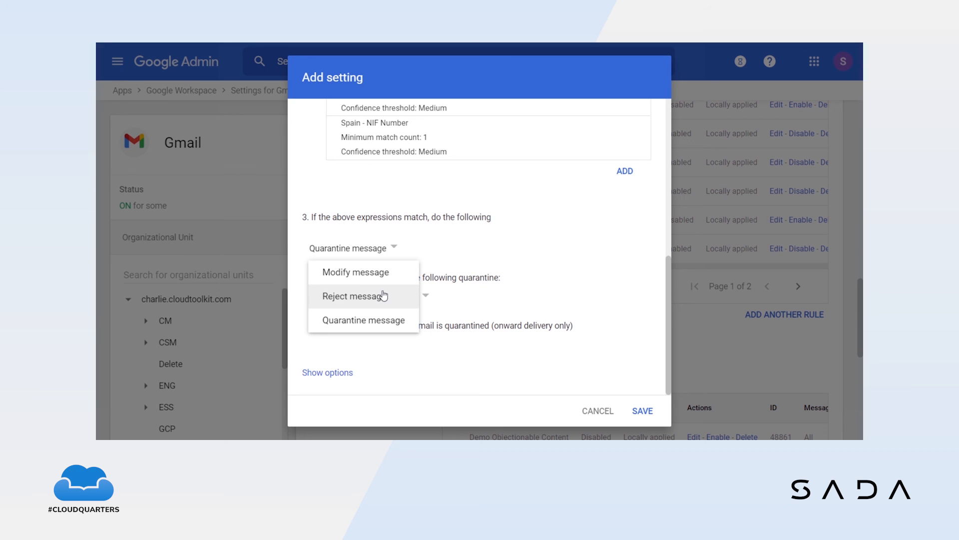
pyautogui.click(416, 293)
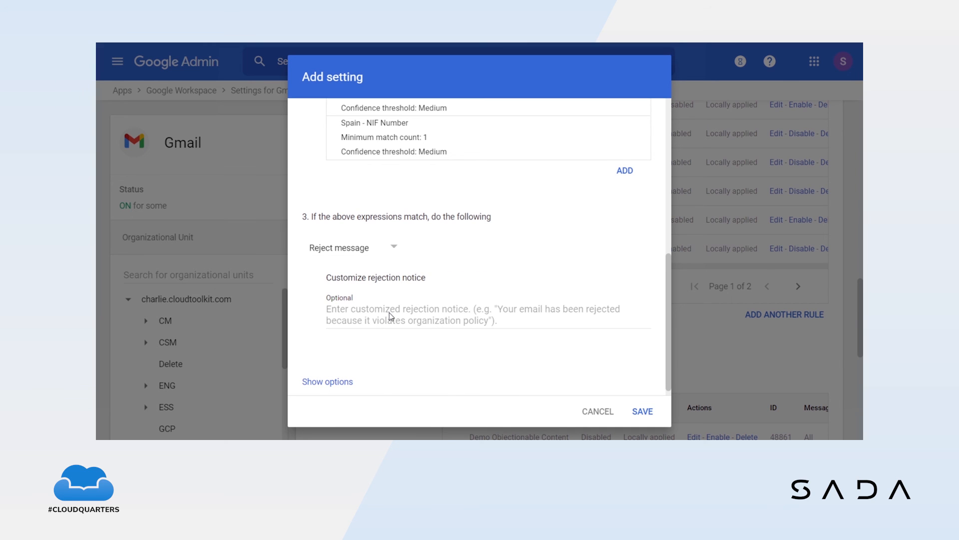
pyautogui.click(389, 322)
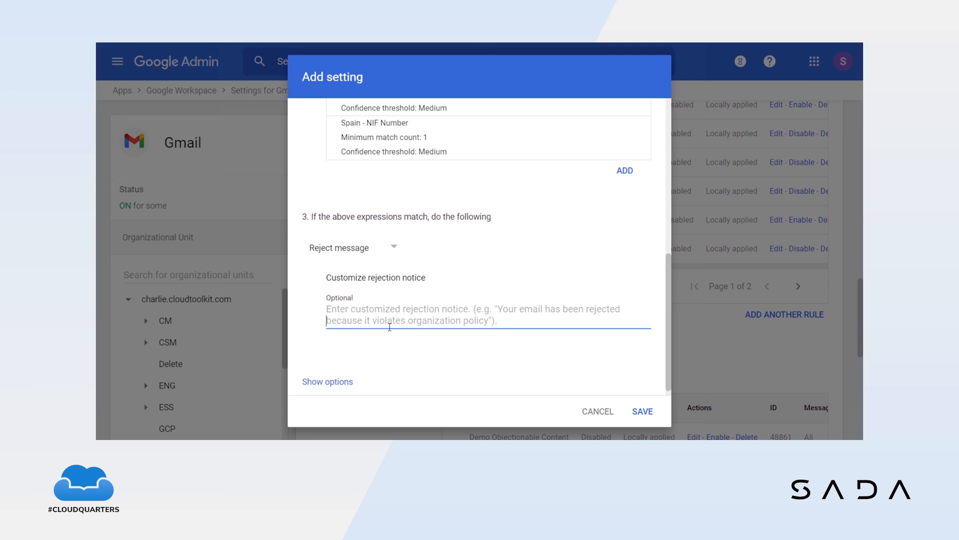
pyautogui.click(396, 248)
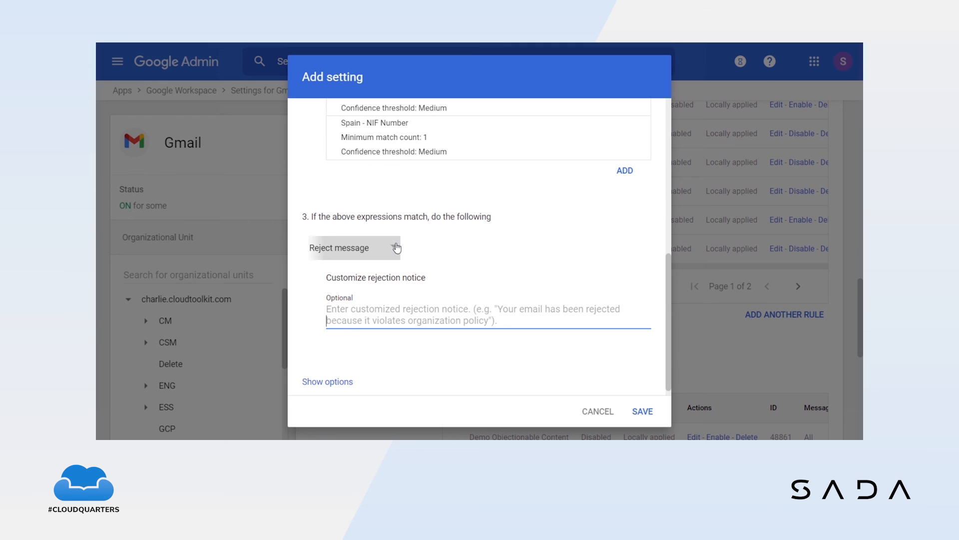
pyautogui.click(400, 272)
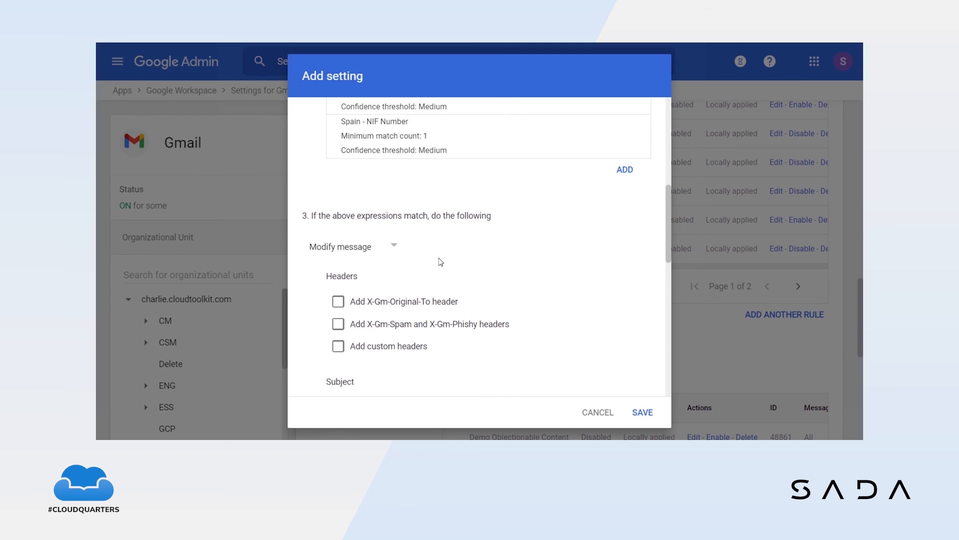
# - Have the rule prepend the custom subject prefix "ENC:" to matching messages
pyautogui.scroll(-2, 440, 261)
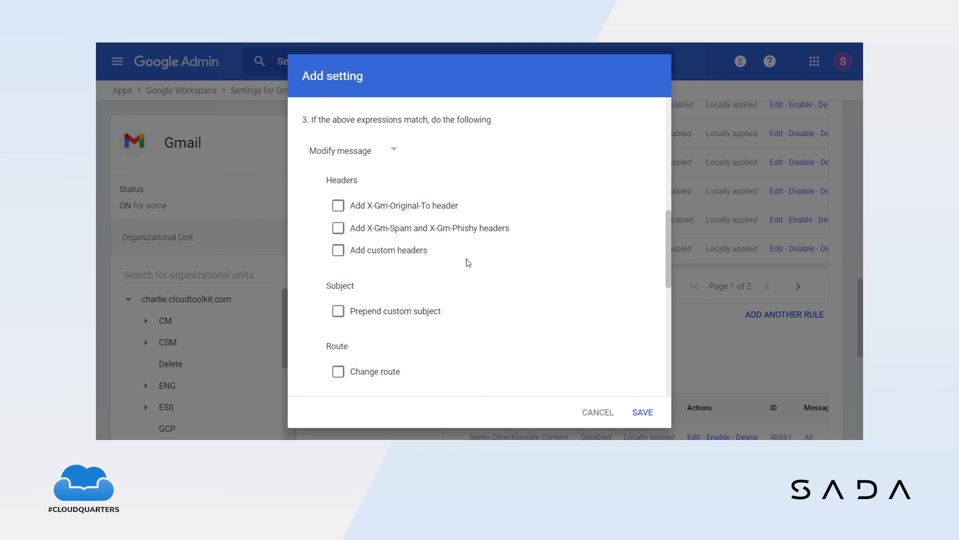
pyautogui.scroll(-2, 466, 262)
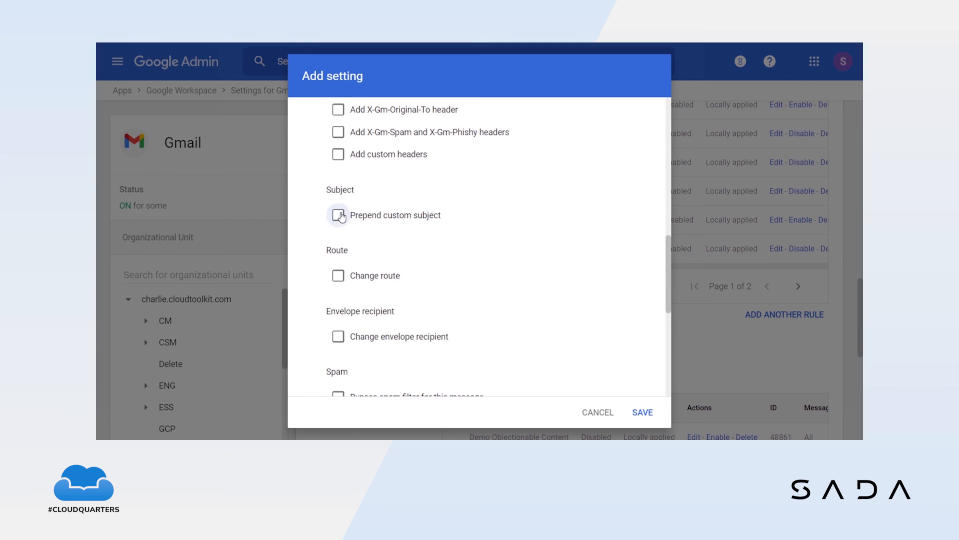
pyautogui.click(340, 217)
pyautogui.click(378, 243)
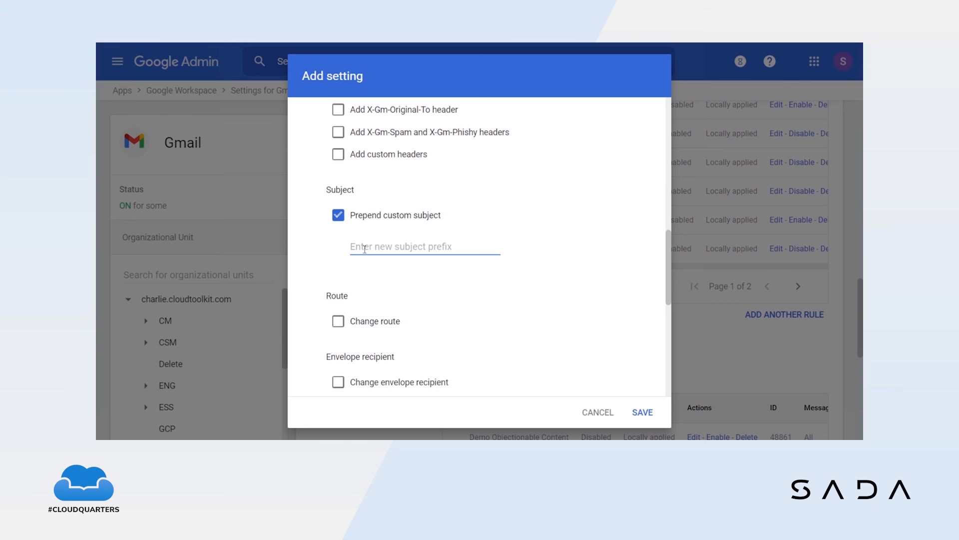
pyautogui.write('ENC:')
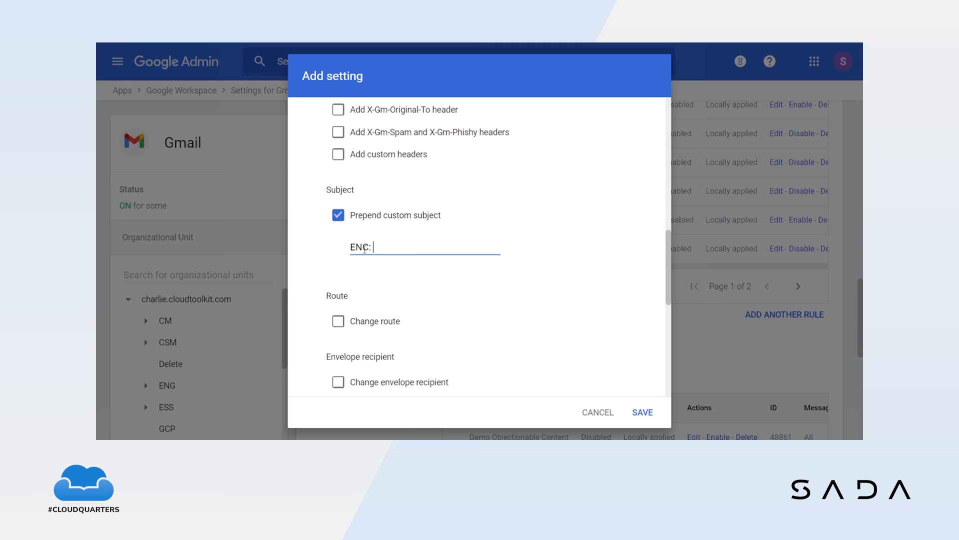
# - Change the route for matching messages to Mimecast
pyautogui.click(392, 321)
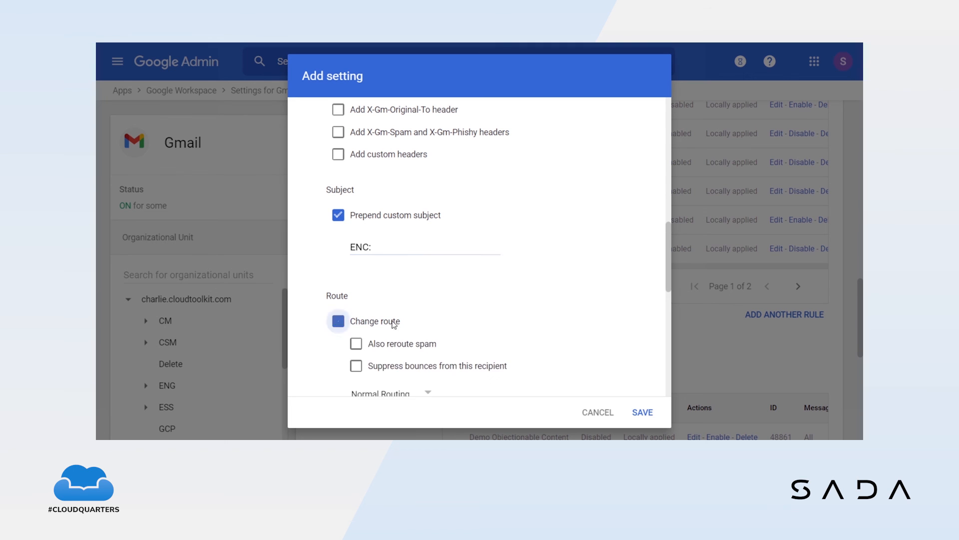
pyautogui.scroll(-2, 431, 313)
pyautogui.click(422, 304)
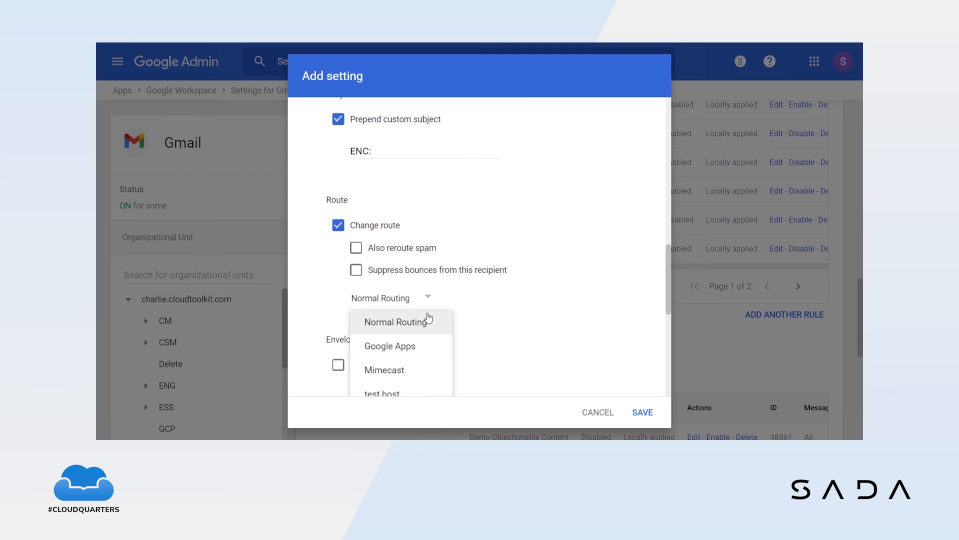
pyautogui.scroll(-2, 485, 299)
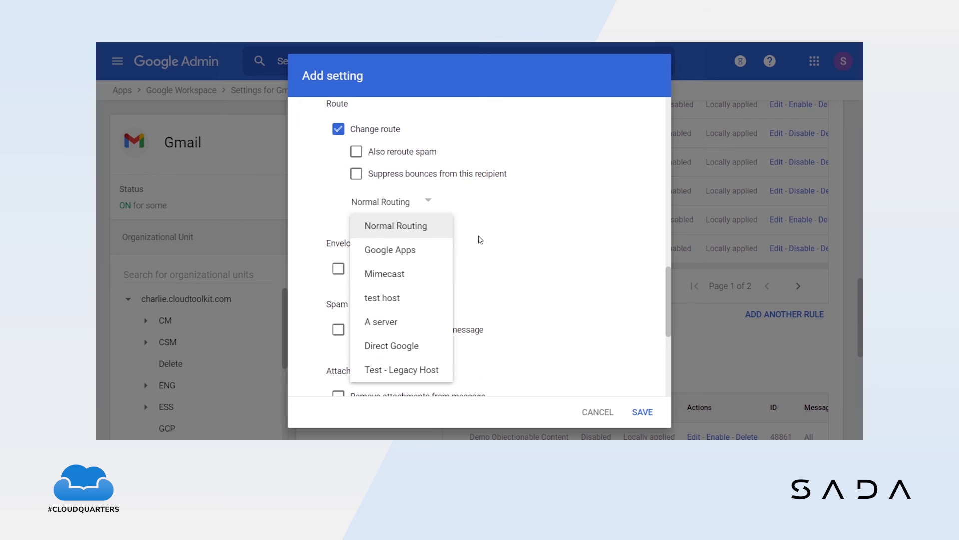
pyautogui.click(410, 274)
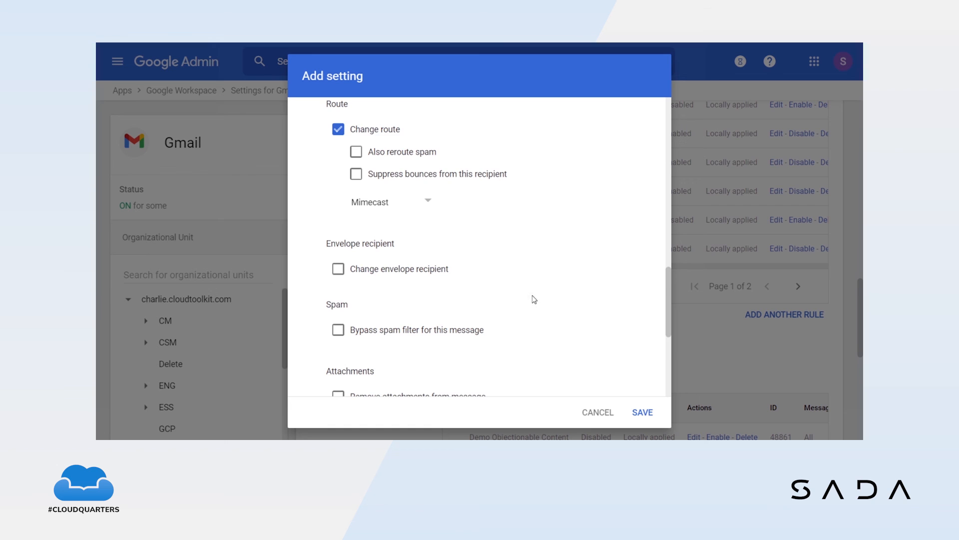
# - Preview the settings for changing the envelope recipient, removing attachments and adding more recipients, switching each one off again
pyautogui.scroll(-2, 518, 295)
pyautogui.click(359, 173)
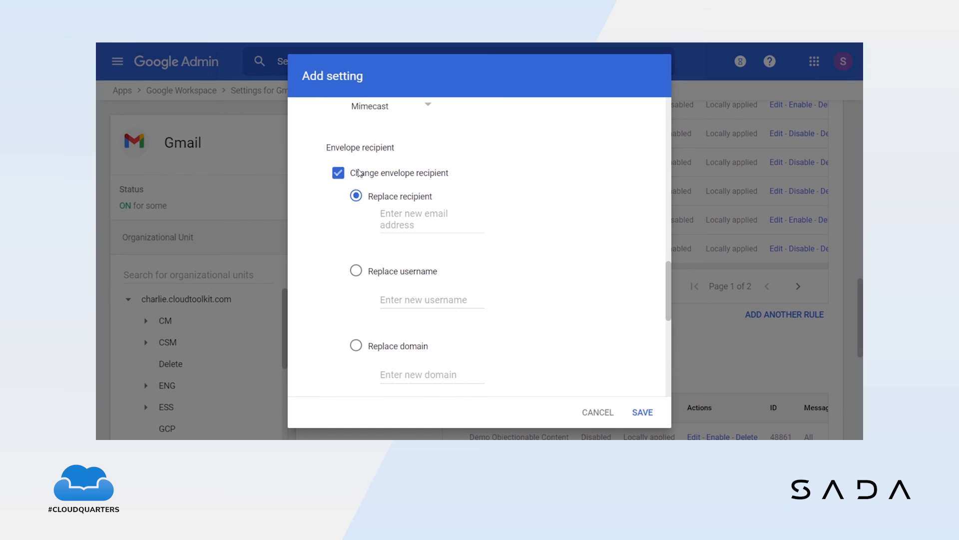
pyautogui.click(359, 173)
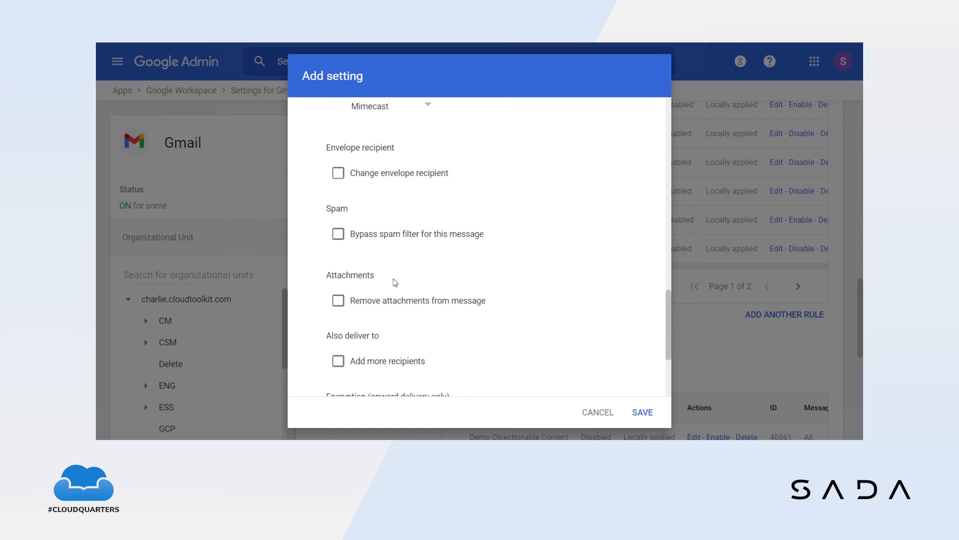
pyautogui.click(374, 296)
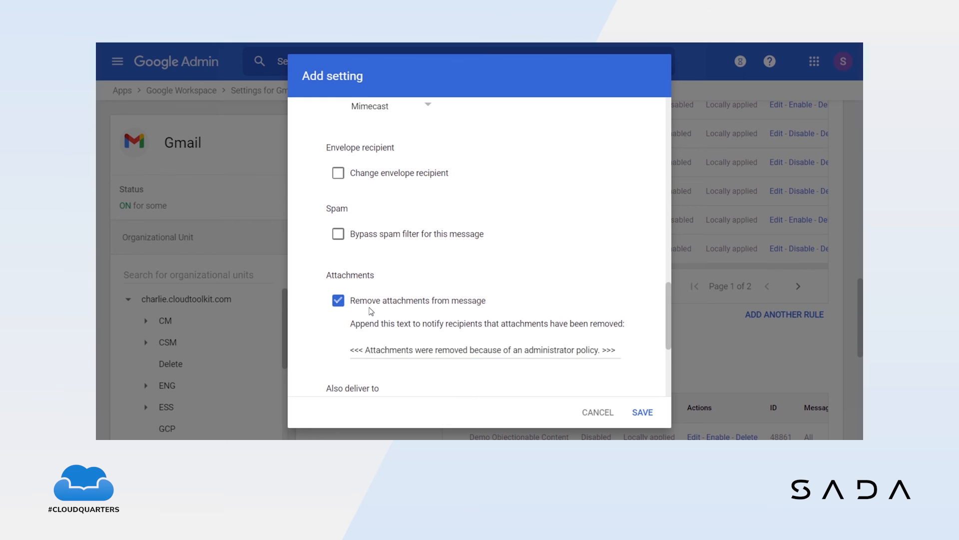
pyautogui.click(398, 300)
pyautogui.scroll(-2, 398, 300)
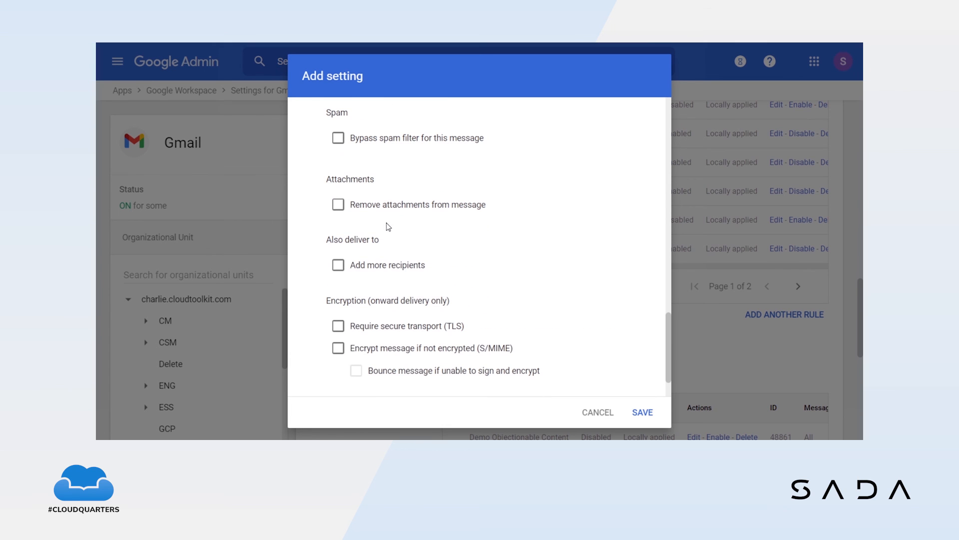
pyautogui.click(384, 266)
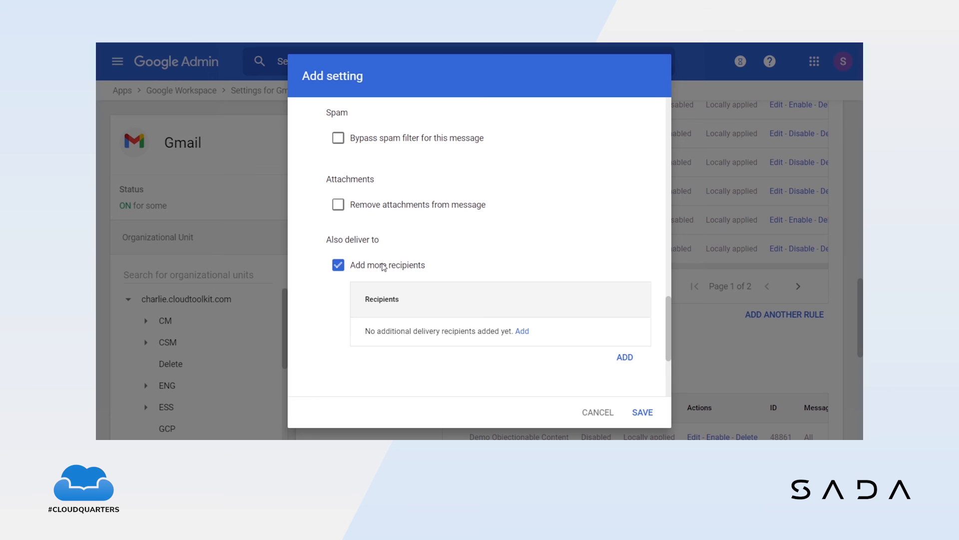
pyautogui.click(384, 266)
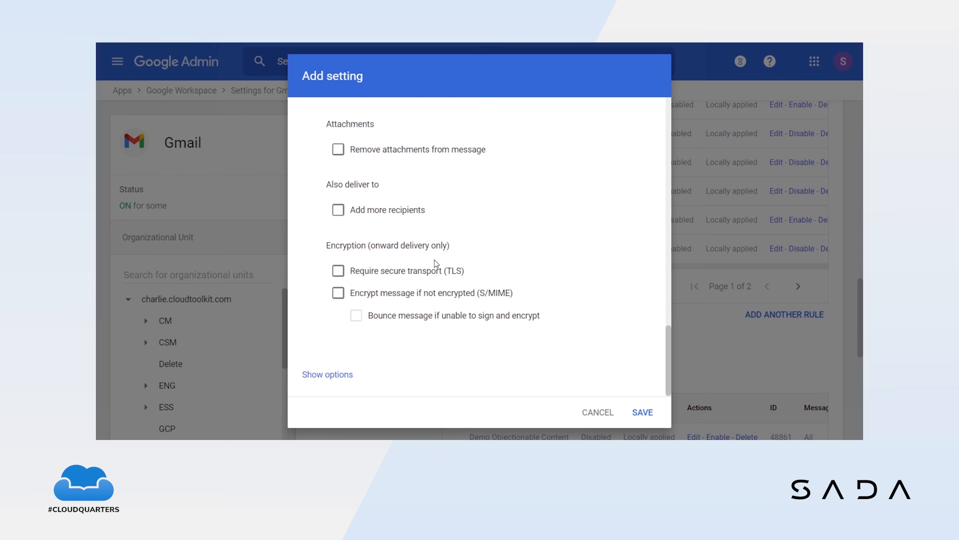
# - Require secure transport (TLS), encrypt messages that are not encrypted (S/MIME), and bounce messages that cannot be signed and encrypted
pyautogui.scroll(5, 434, 262)
pyautogui.scroll(4, 387, 236)
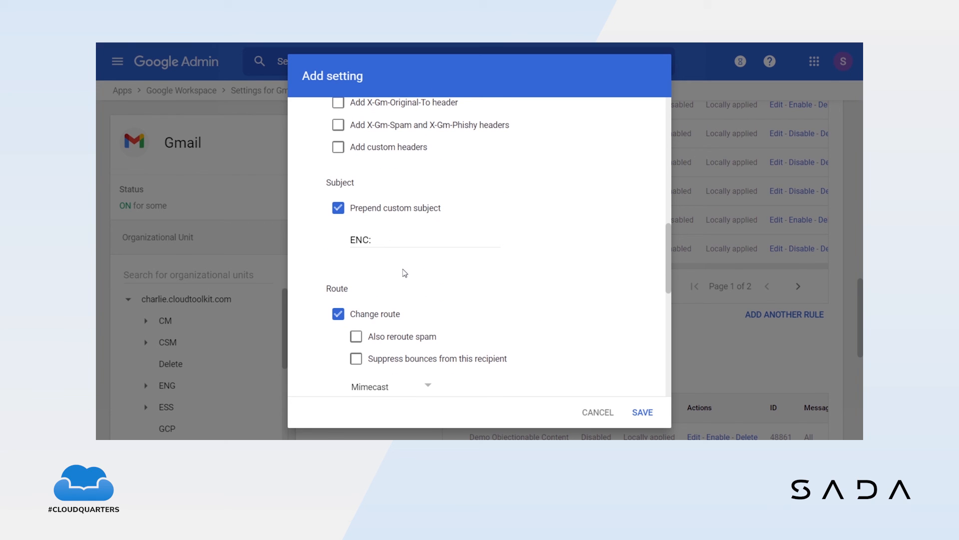
pyautogui.scroll(6, 406, 272)
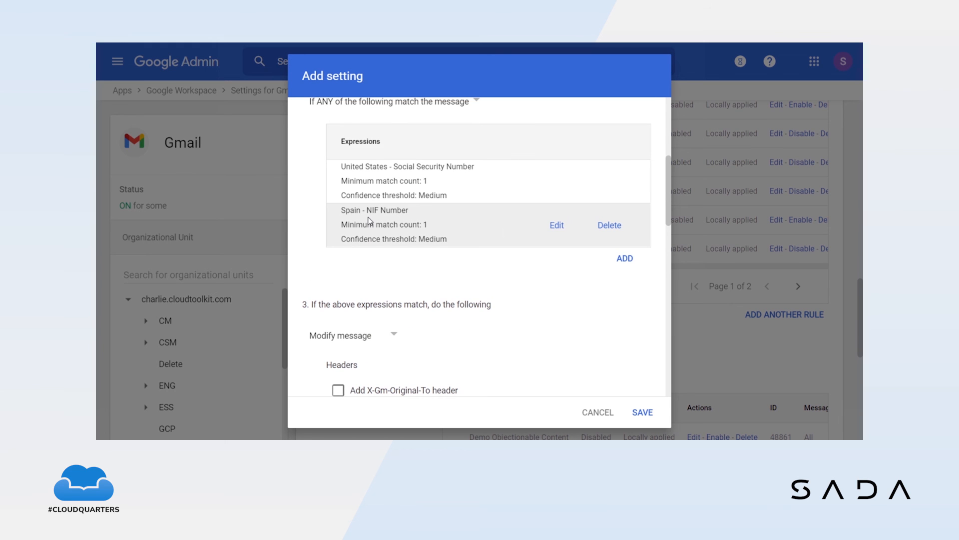
pyautogui.scroll(-9, 370, 220)
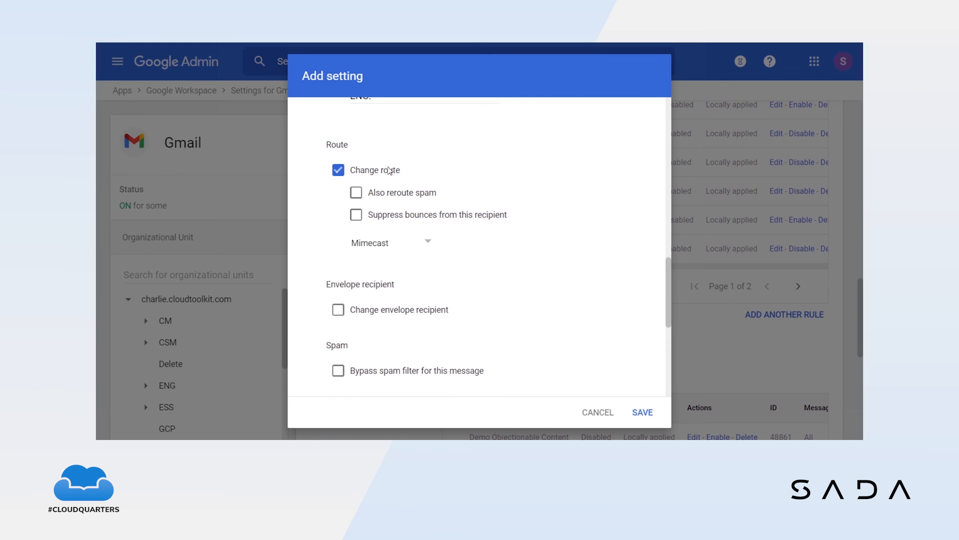
pyautogui.scroll(2, 408, 267)
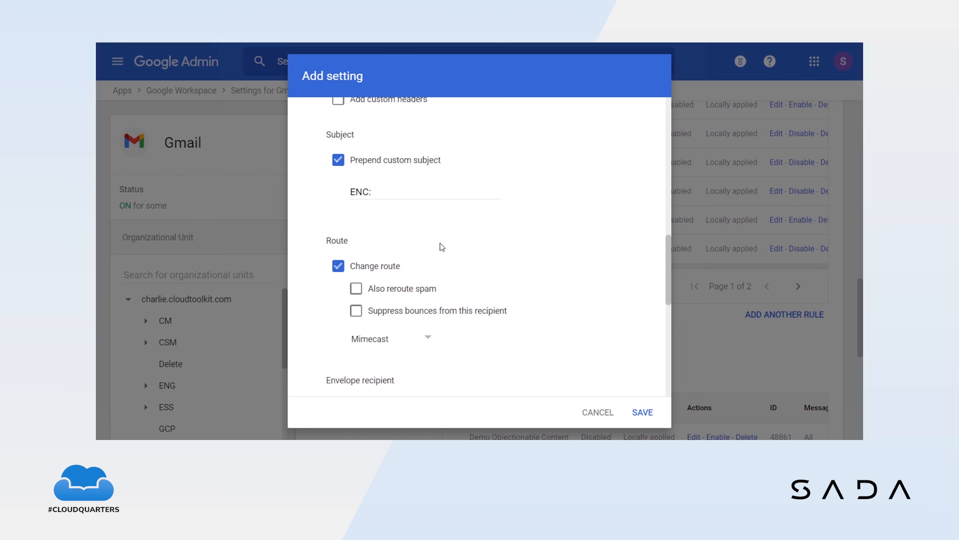
pyautogui.scroll(-6, 487, 180)
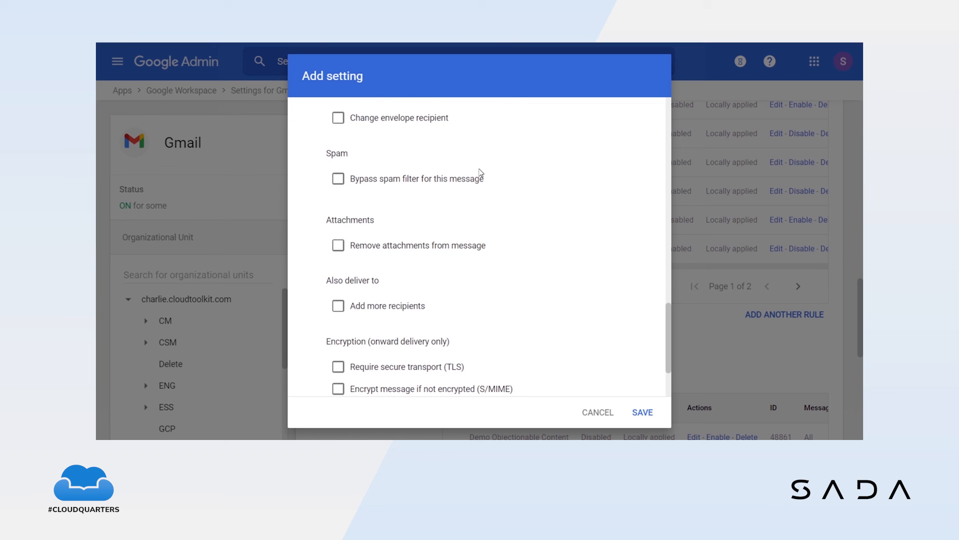
pyautogui.scroll(-2, 481, 172)
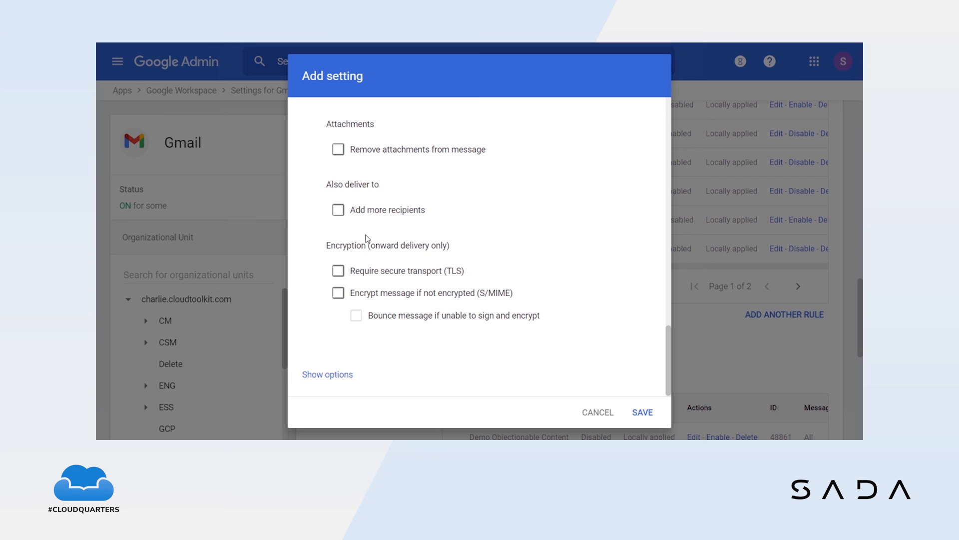
pyautogui.click(335, 271)
pyautogui.click(493, 294)
pyautogui.click(428, 318)
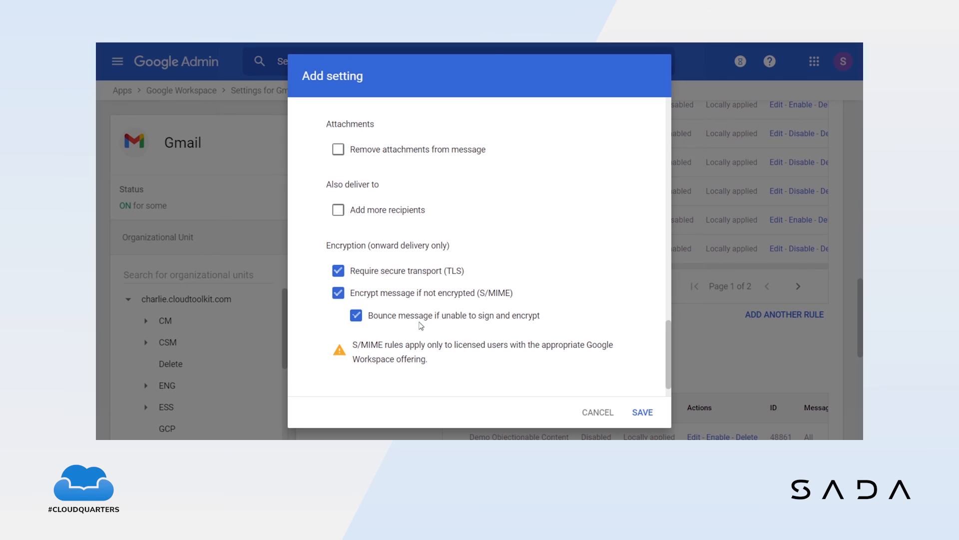